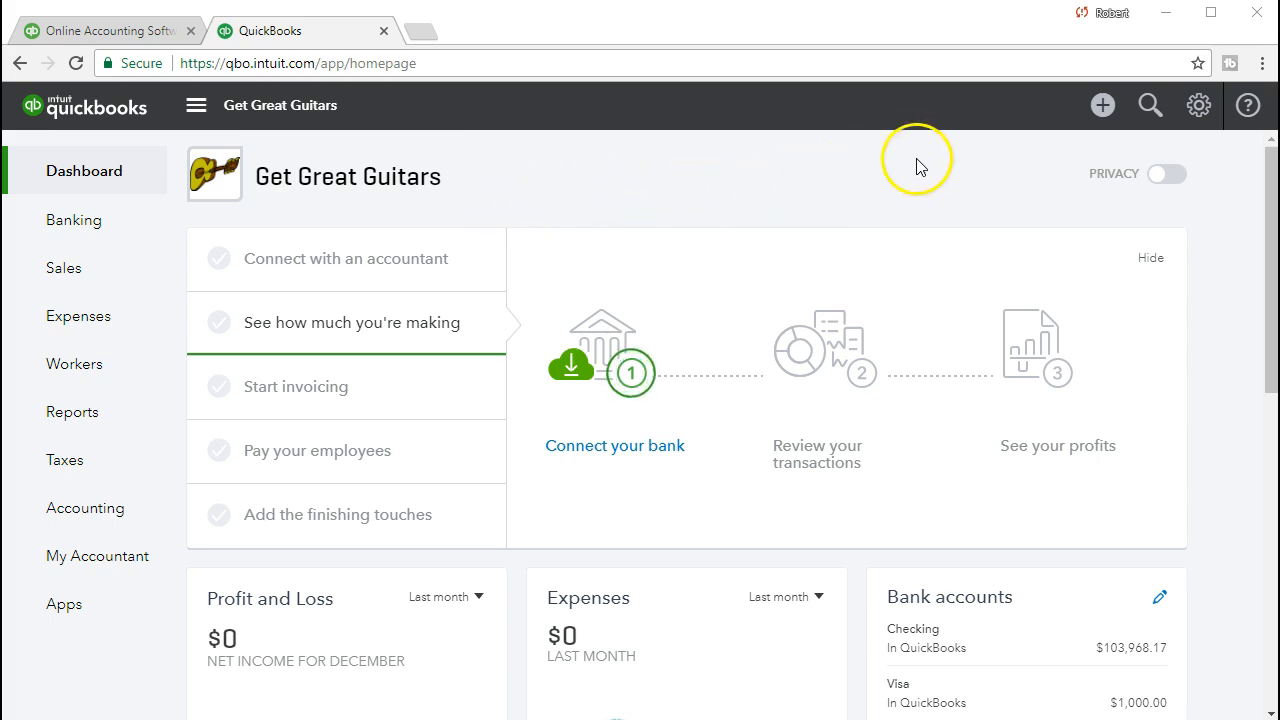
# Open a blank sales receipt from the + (Create) menu.
pyautogui.click(1101, 106)
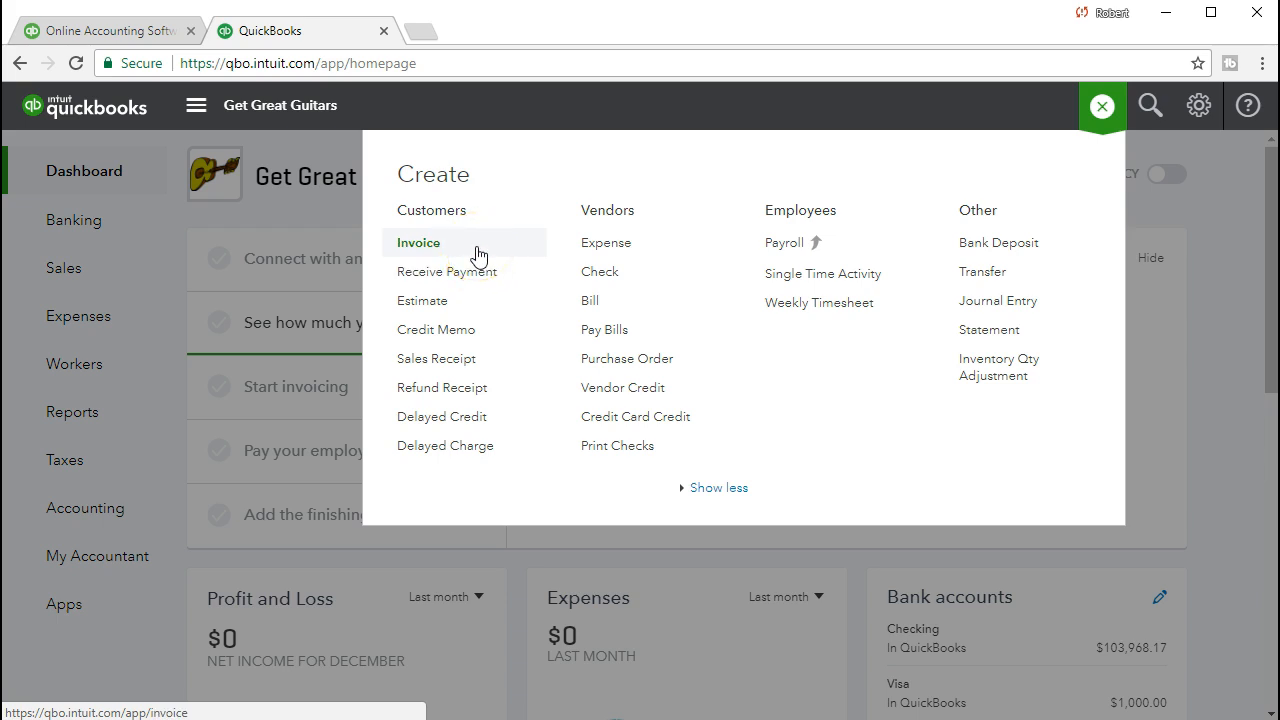
pyautogui.click(497, 370)
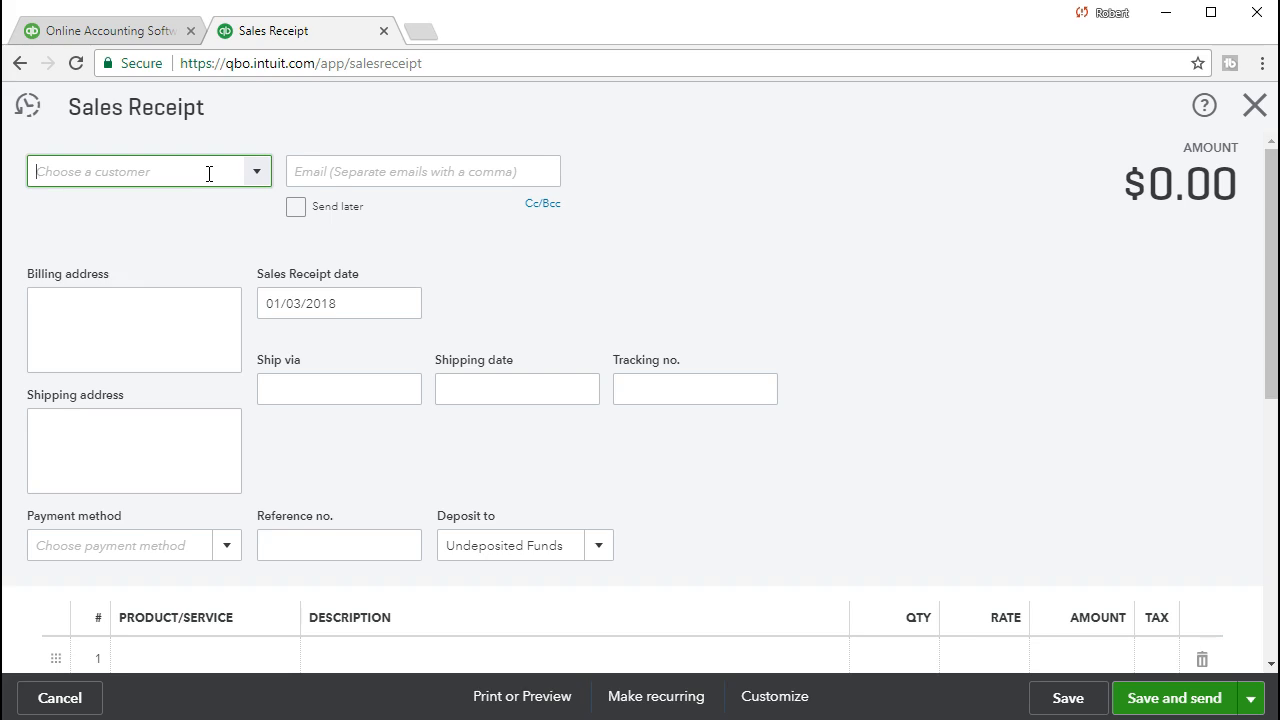
# Open the customer dropdown on the blank sales receipt.
pyautogui.click(257, 172)
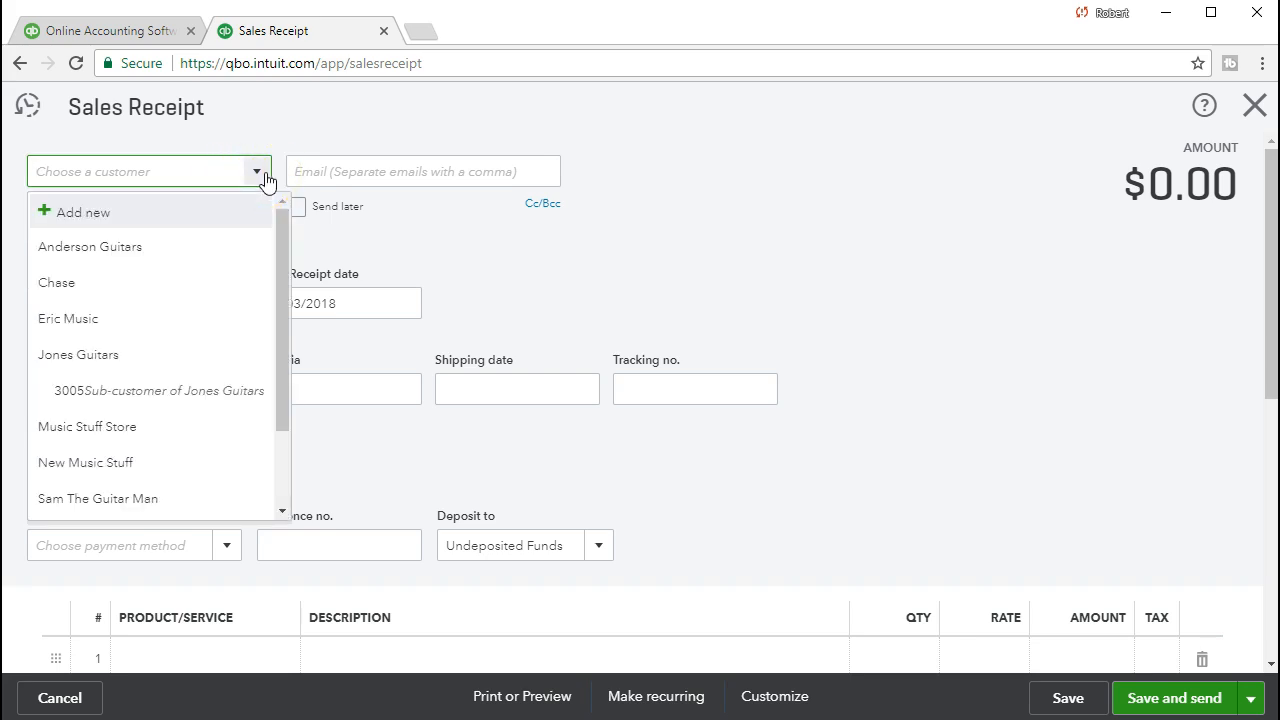
# Enter 'Garcia Guitar' with the typo fixed, then add and save it as a new customer.
pyautogui.write('G')
pyautogui.write('aria ')
pyautogui.write('Gua')
pyautogui.write('itar')
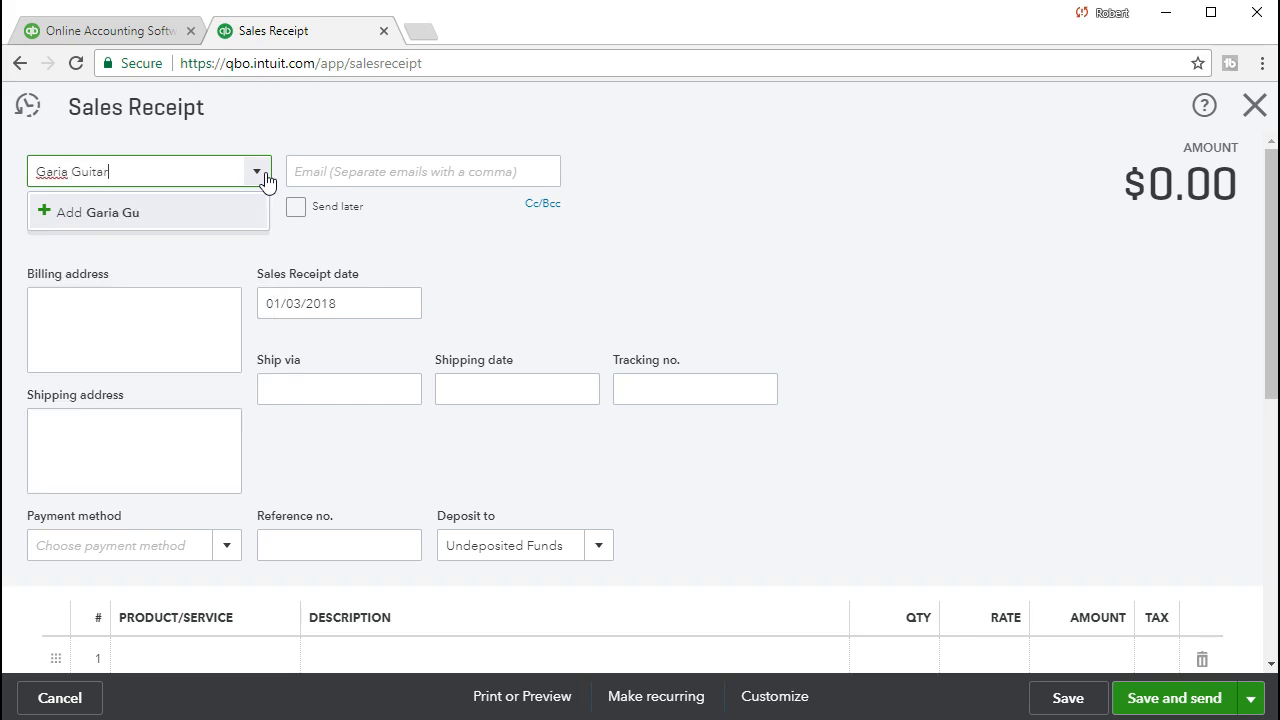
pyautogui.press('Left')
pyautogui.press('Left')
pyautogui.press('Left')
pyautogui.press('Left')
pyautogui.press('Left')
pyautogui.press('Left')
pyautogui.press('Left')
pyautogui.press('Left')
pyautogui.press('Left')
pyautogui.write('c')
pyautogui.click(145, 216)
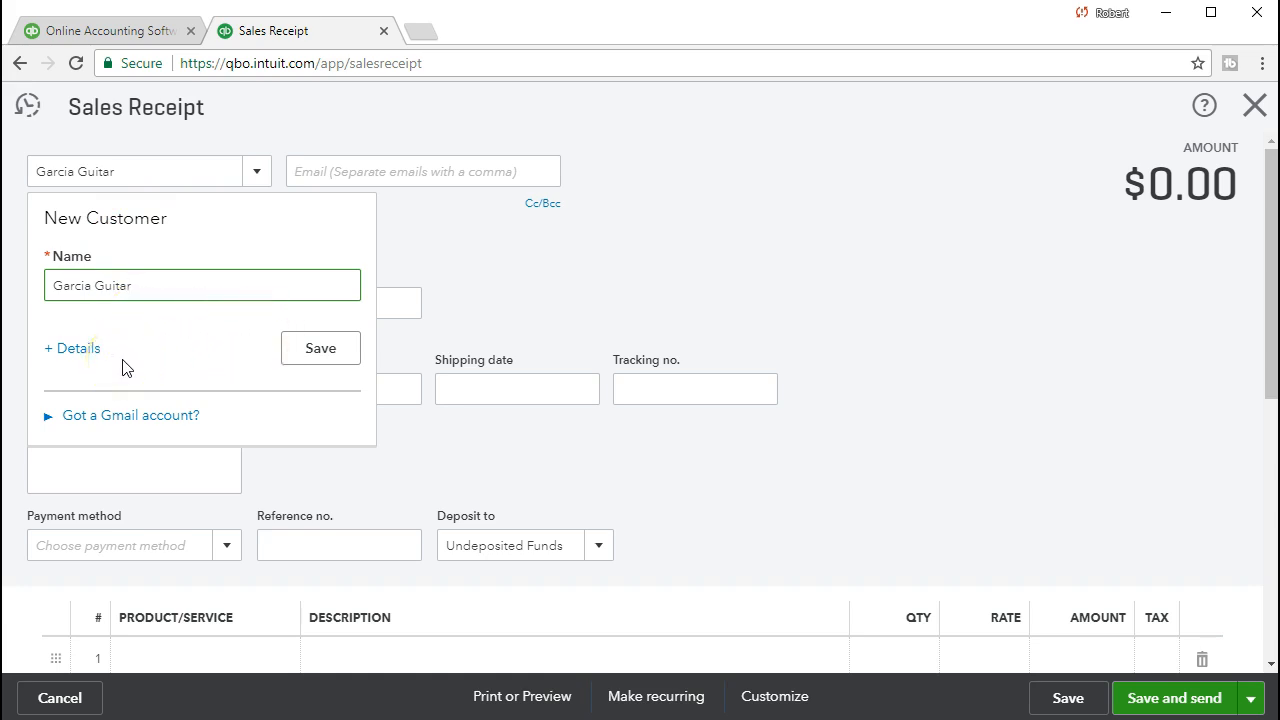
pyautogui.click(295, 349)
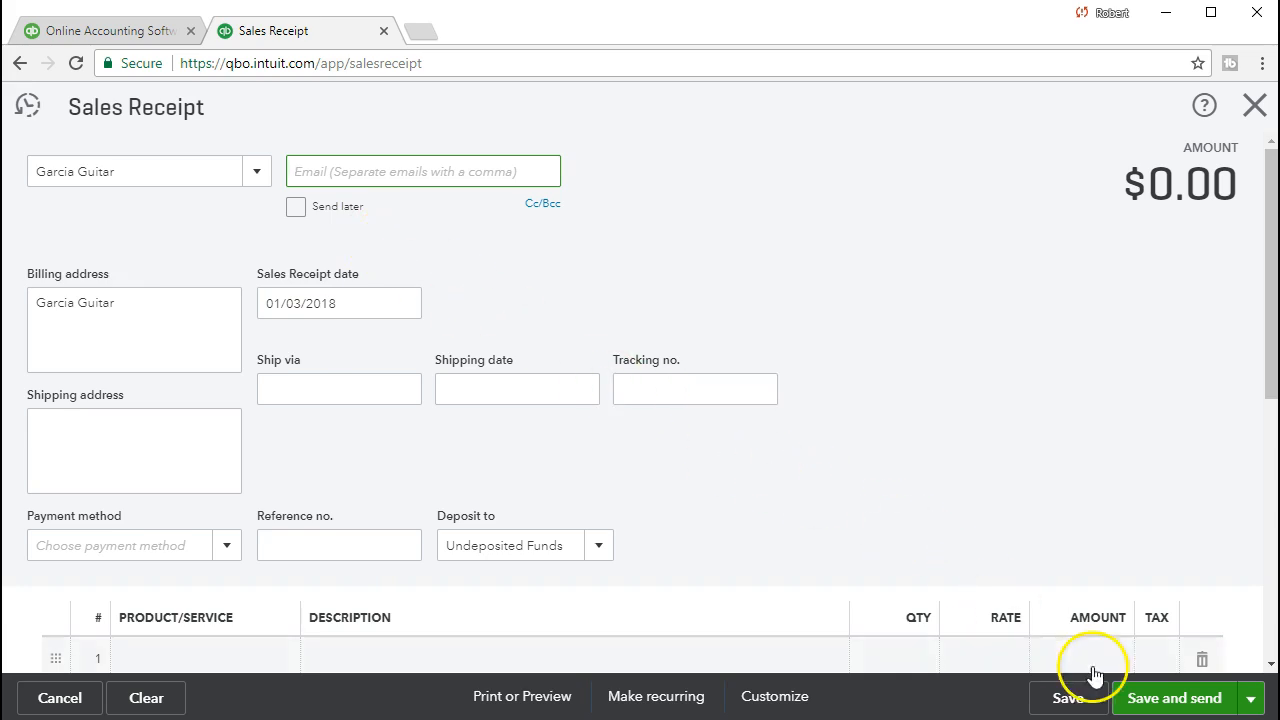
pyautogui.click(623, 294)
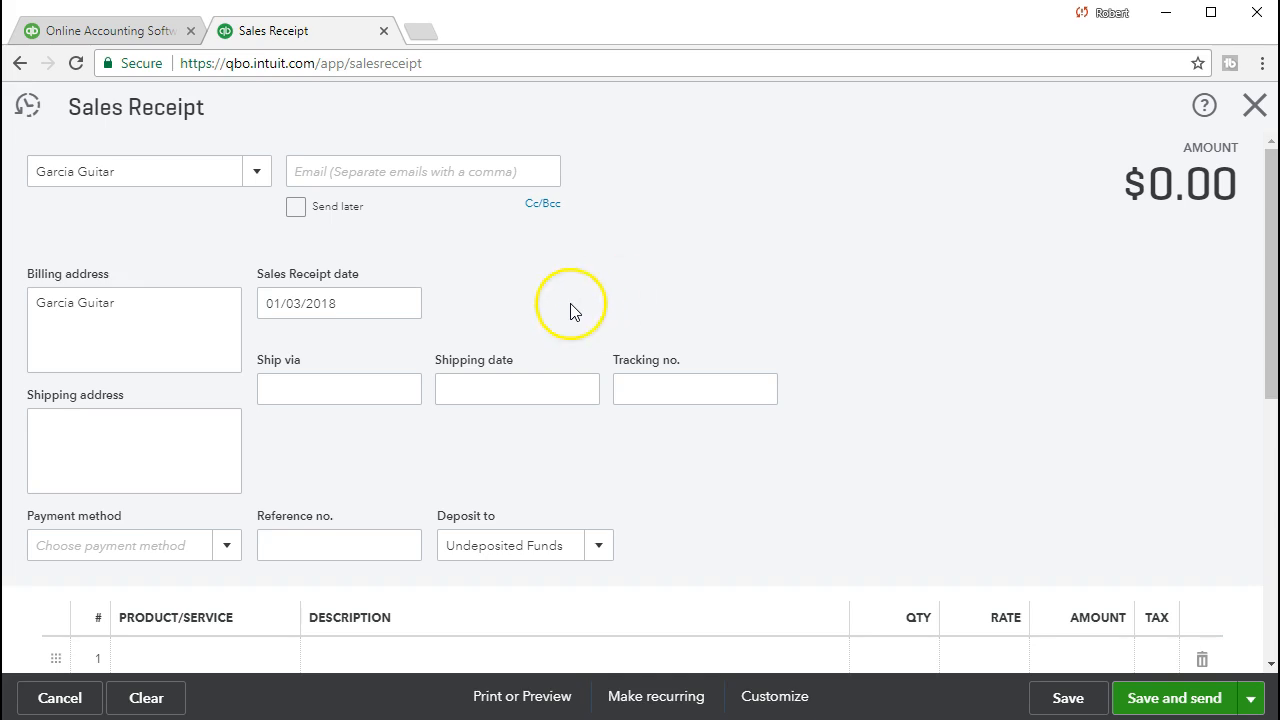
# Paste the customer's street address, city, state and ZIP below the name in Billing address.
pyautogui.click(171, 313)
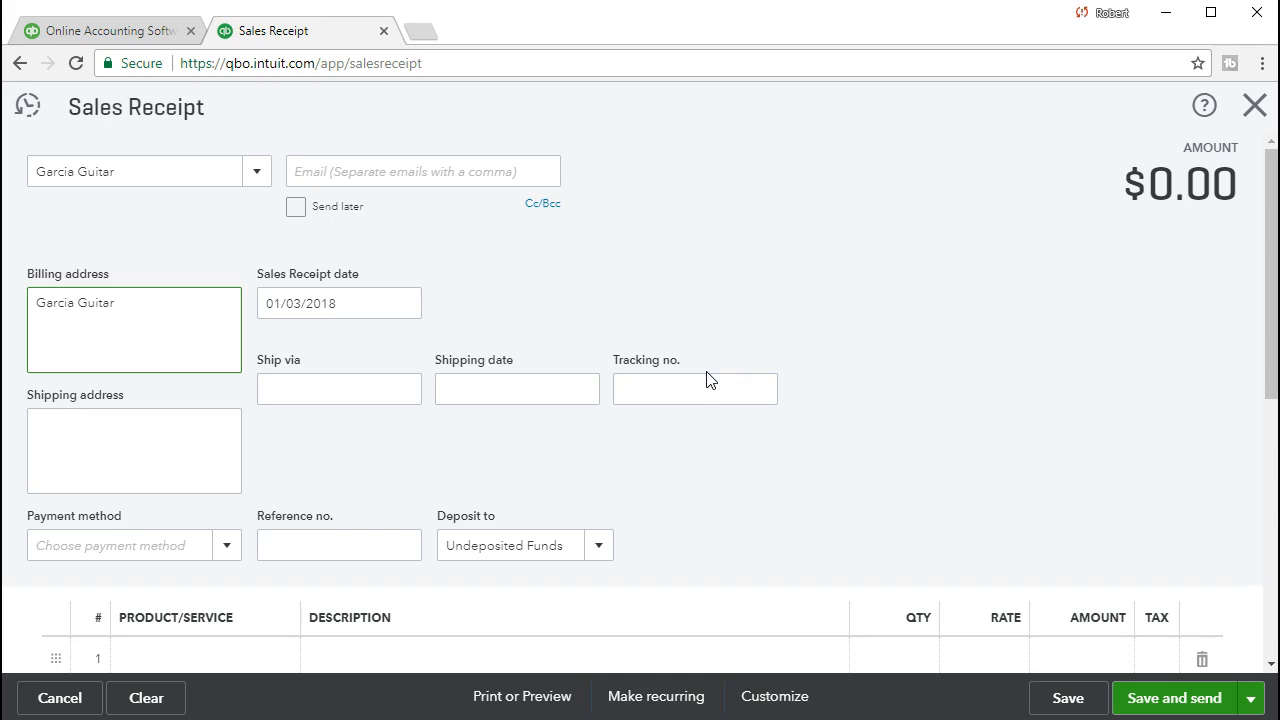
pyautogui.click(586, 464)
pyautogui.click(581, 466)
pyautogui.click(235, 432)
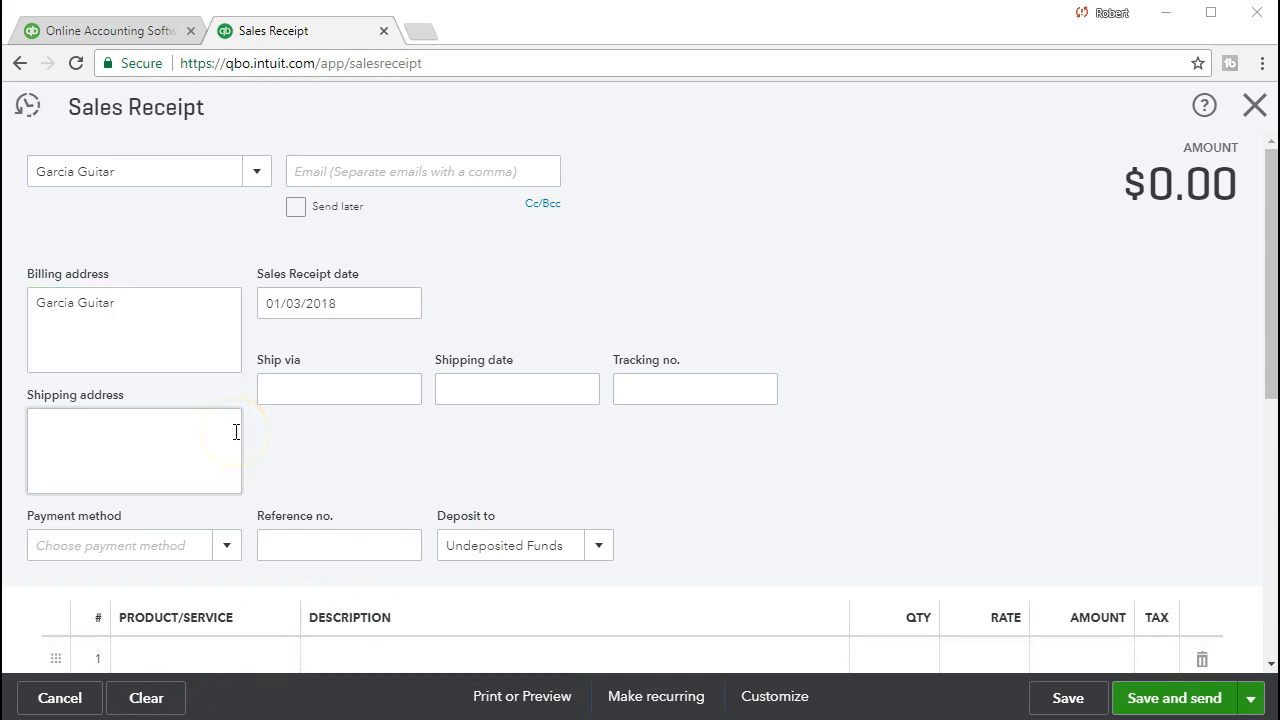
pyautogui.click(171, 337)
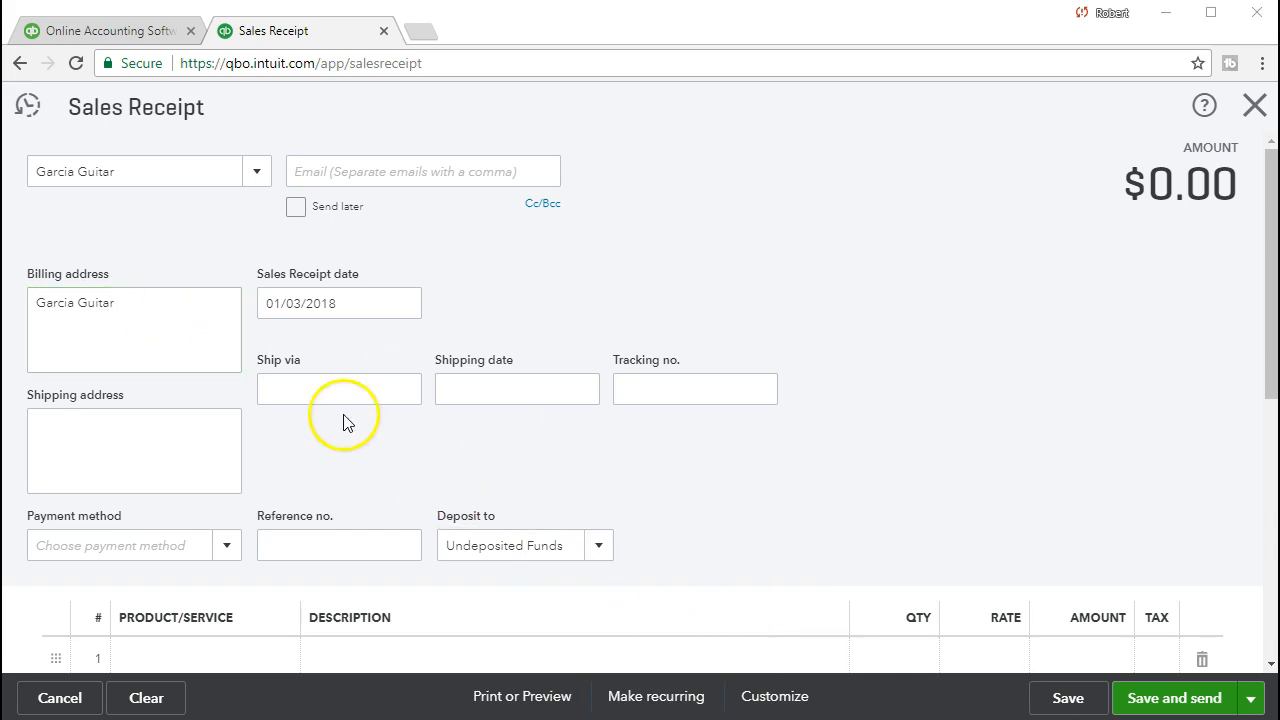
pyautogui.click(149, 298)
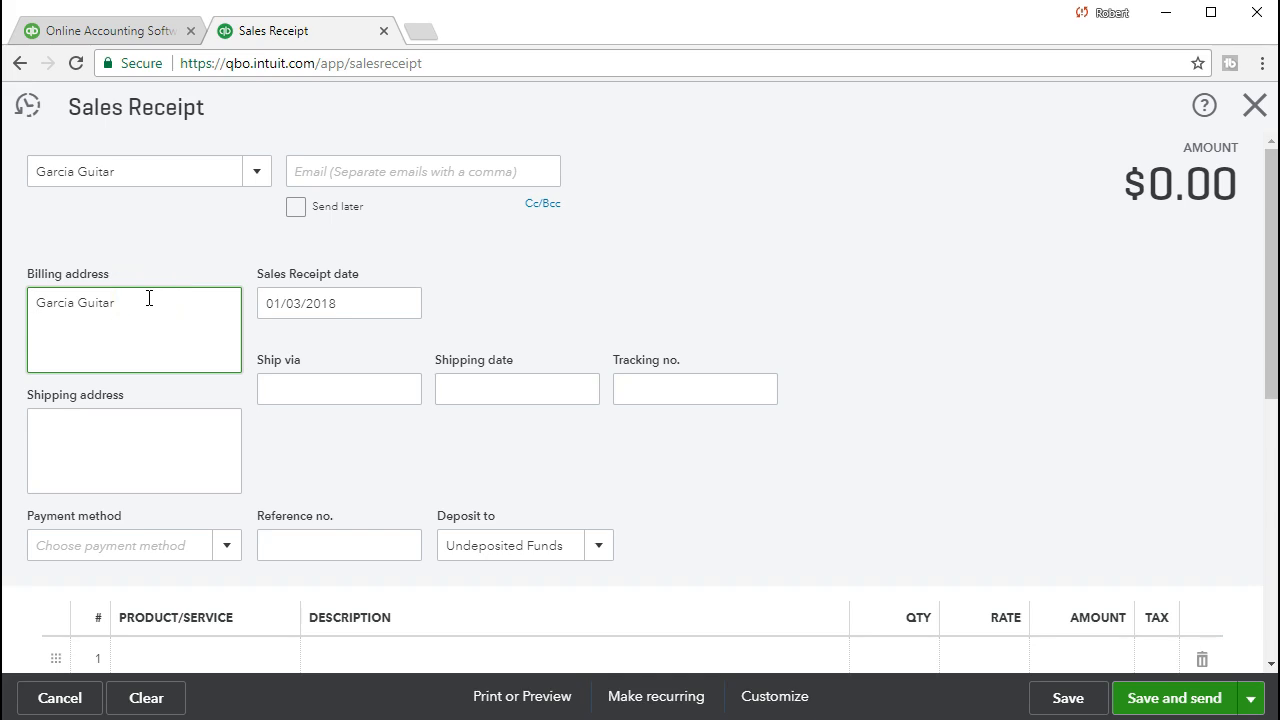
pyautogui.press('Return')
pyautogui.click(142, 338)
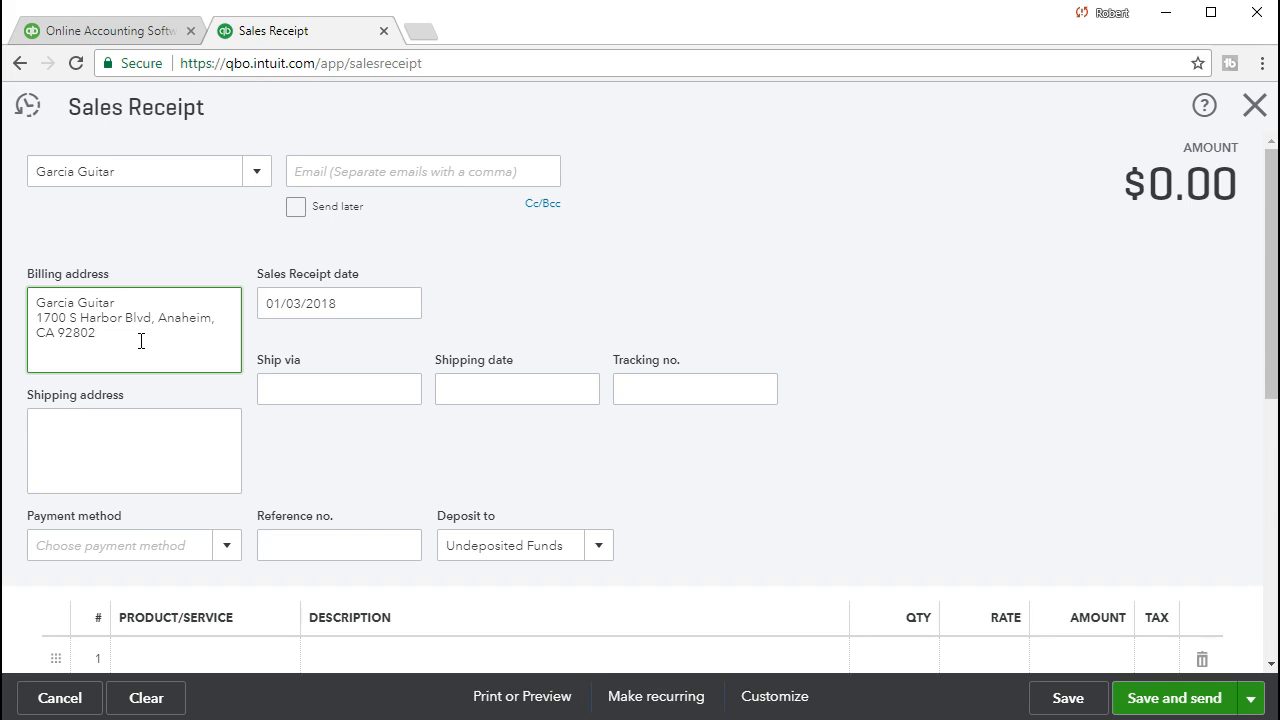
pyautogui.scroll(-3, 575, 480)
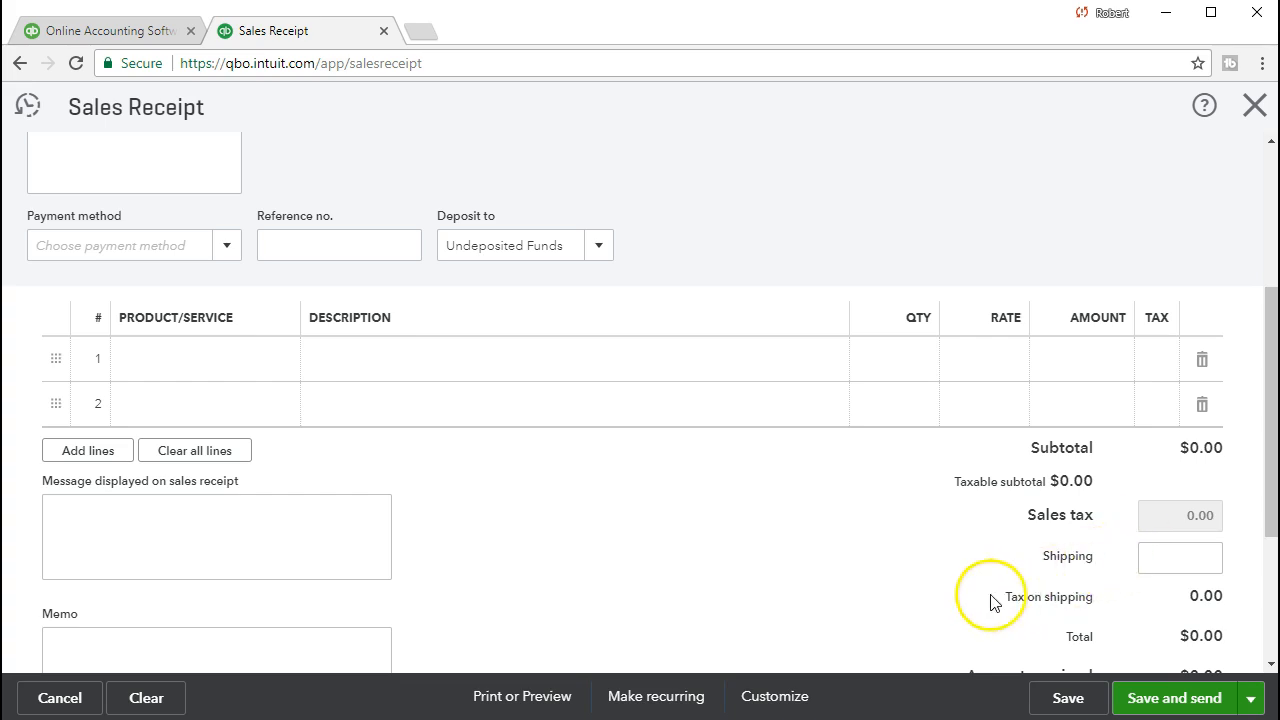
pyautogui.scroll(3, 855, 612)
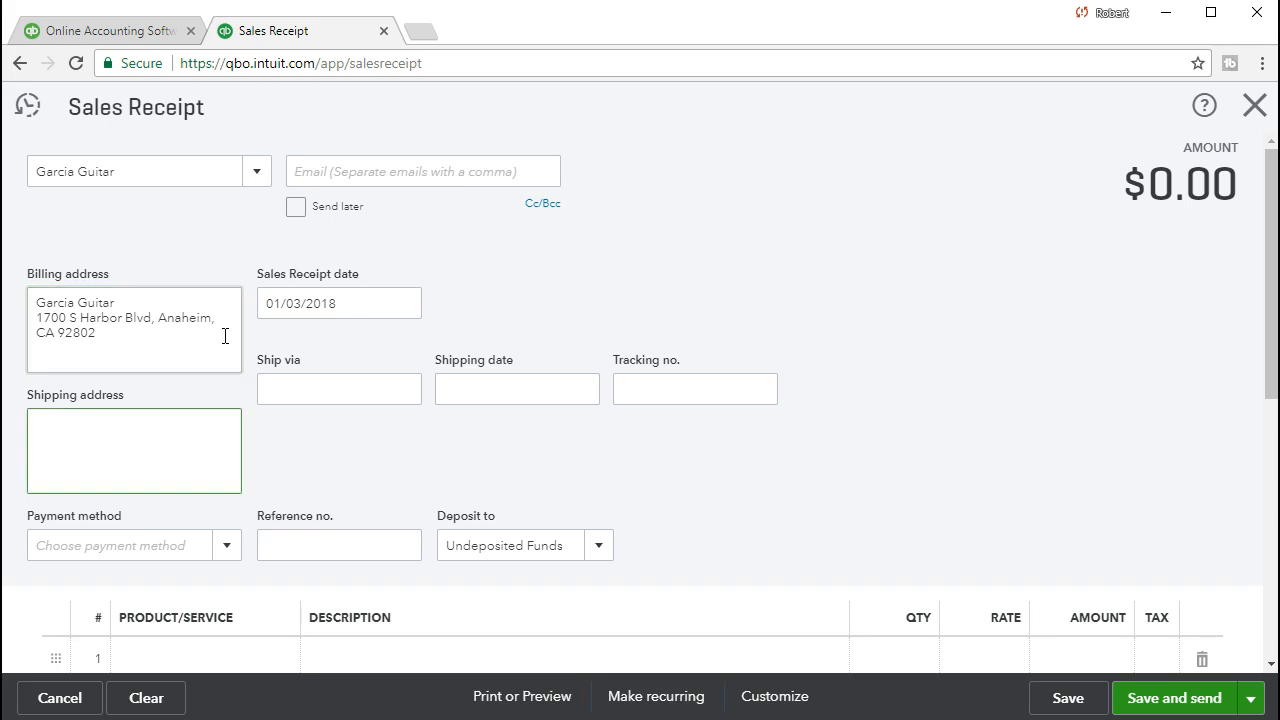
# Date the sales receipt 02/12/2021.
pyautogui.press('Tab')
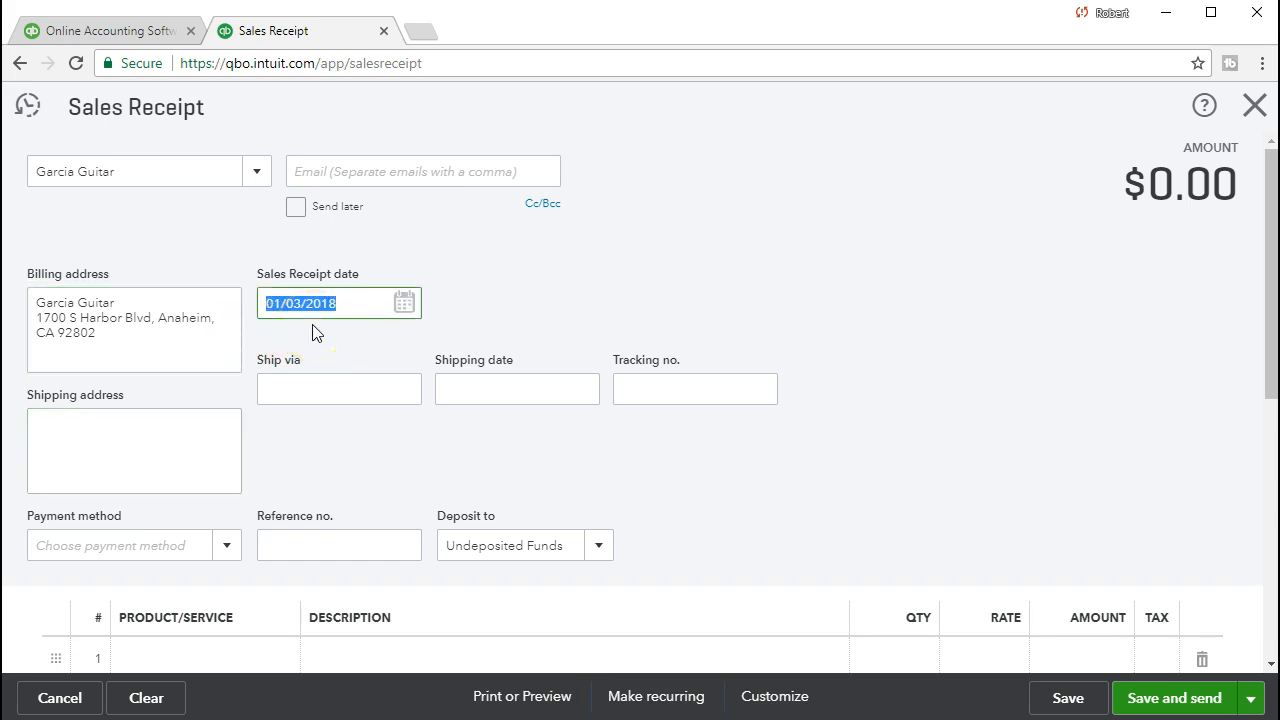
pyautogui.write('02/12/202')
pyautogui.write('1')
pyautogui.press('Tab')
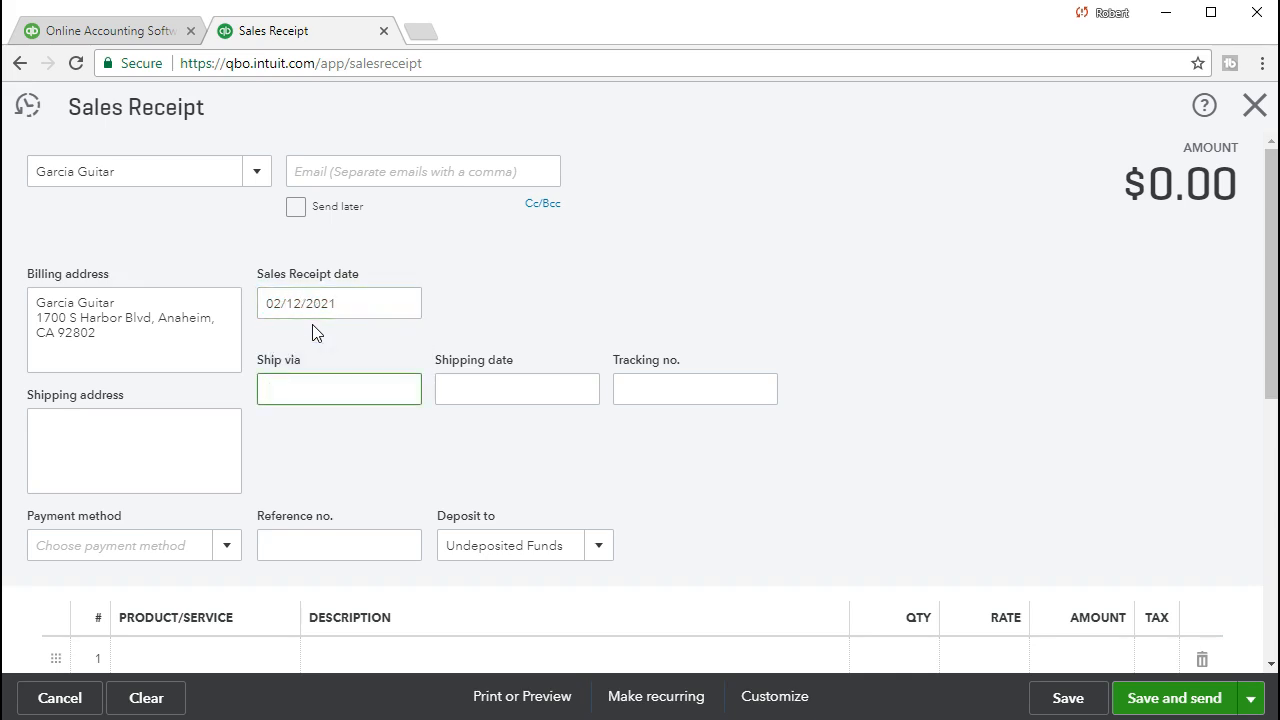
pyautogui.press('Tab')
pyautogui.press('Tab')
pyautogui.press('Tab')
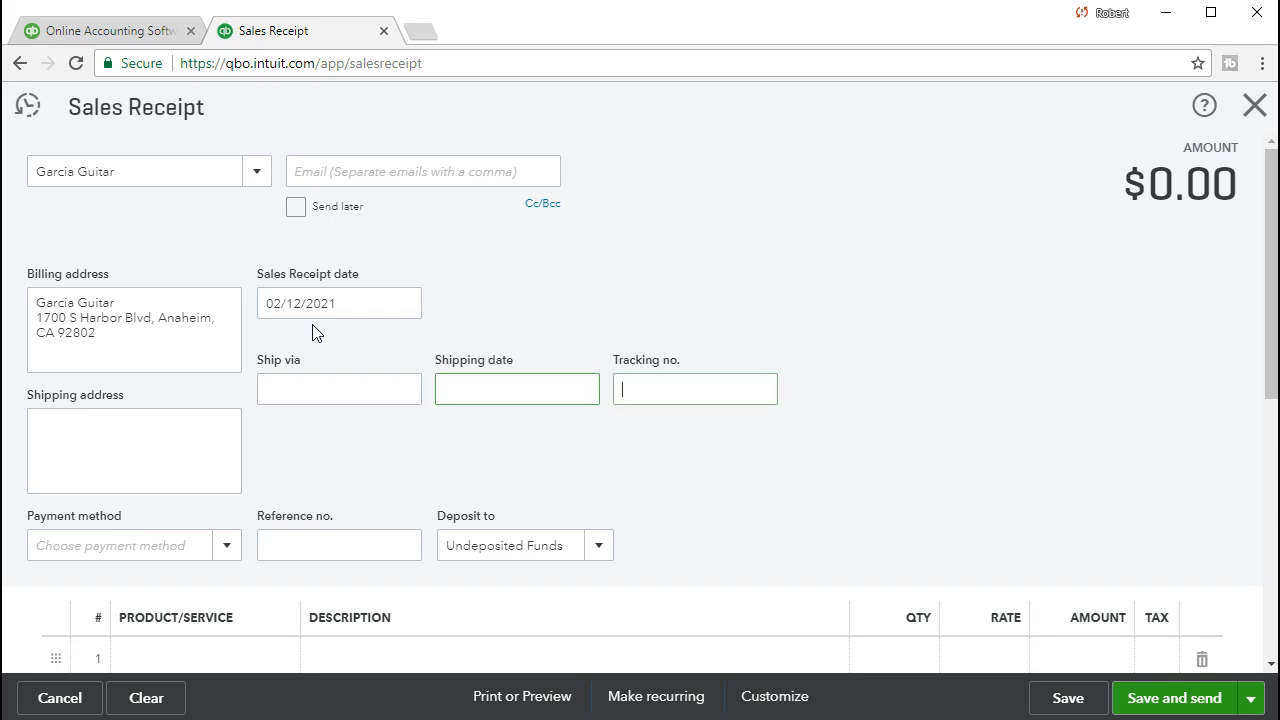
# Set the payment method to Check and keep Undeposited Funds as the deposit account.
pyautogui.click(313, 357)
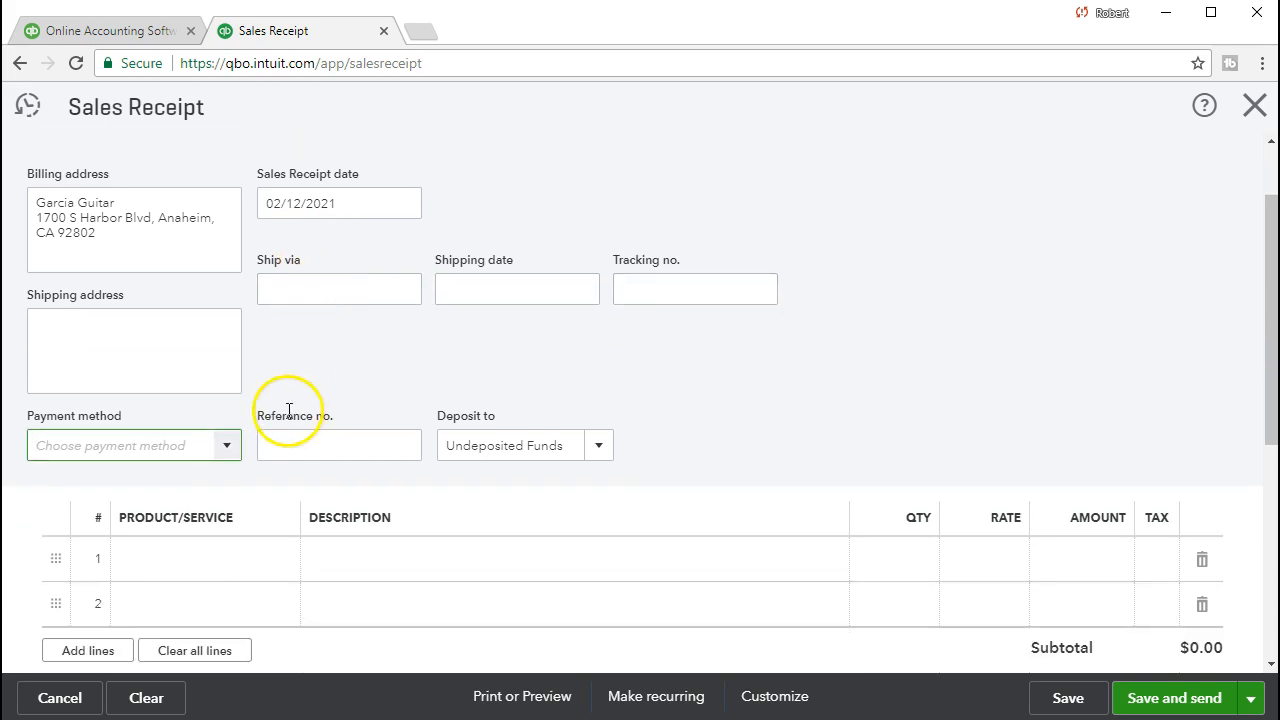
pyautogui.click(228, 447)
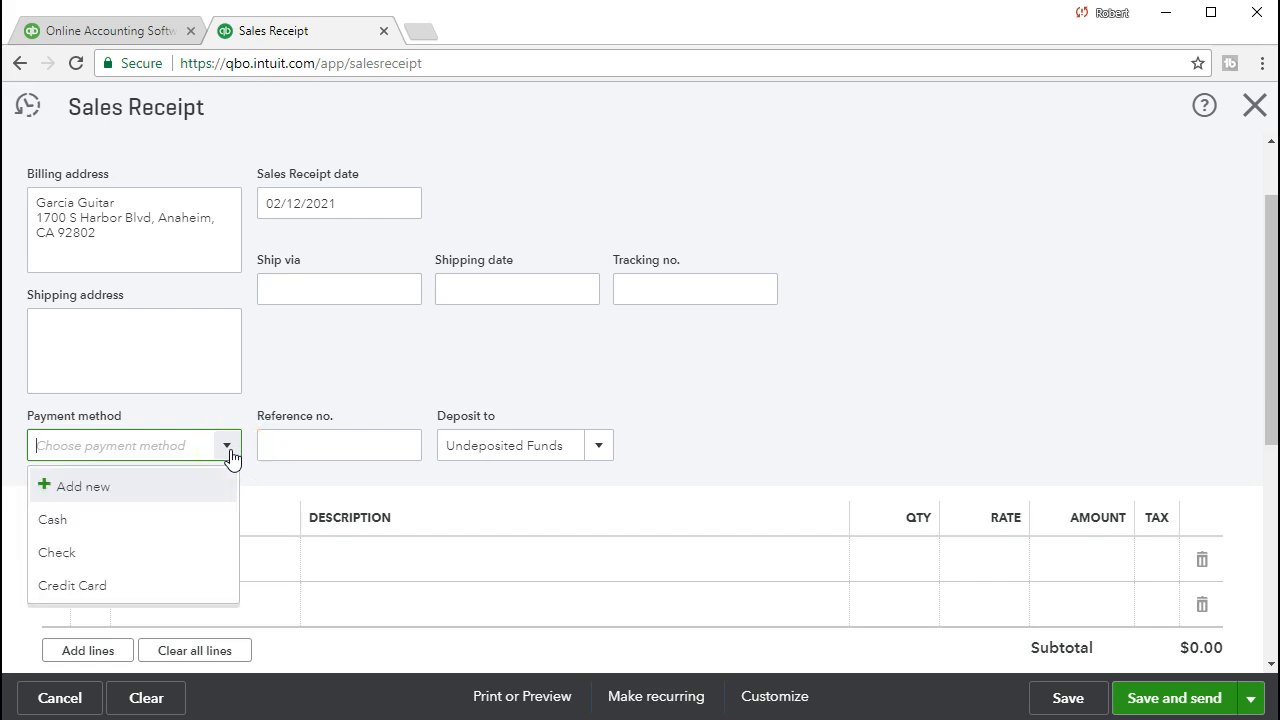
pyautogui.click(202, 558)
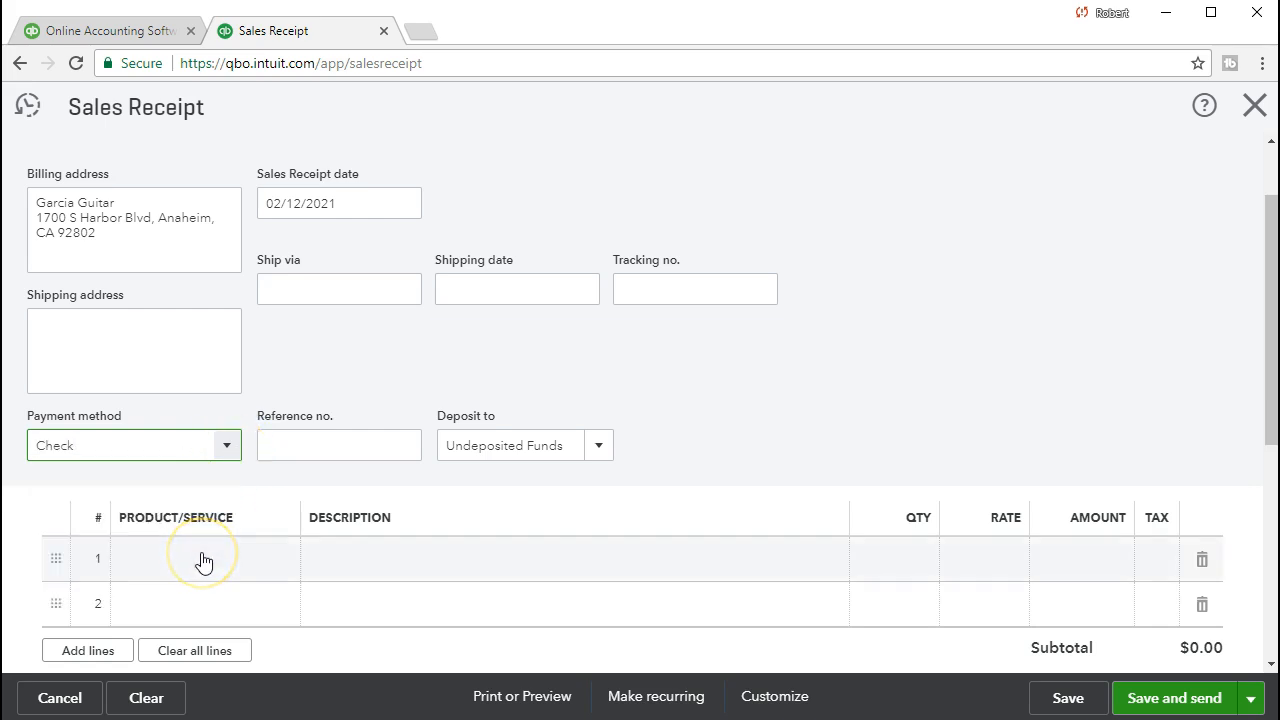
pyautogui.press('Tab')
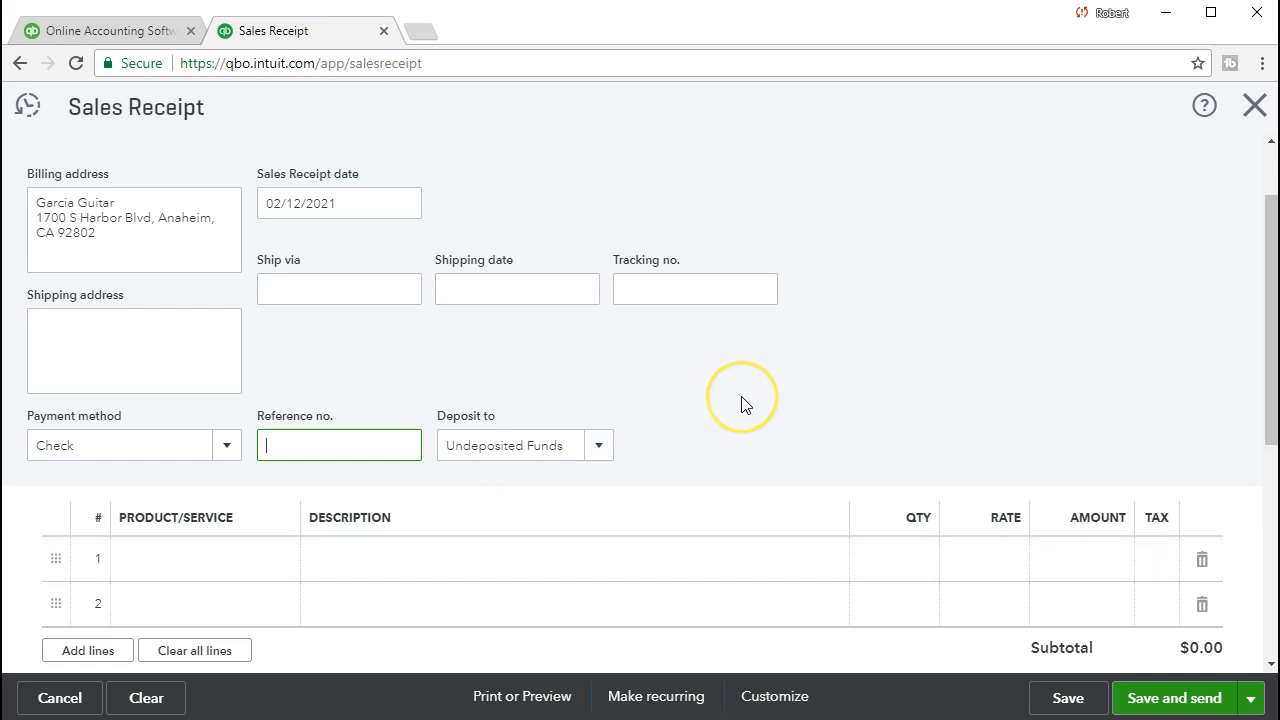
pyautogui.scroll(-1, 741, 405)
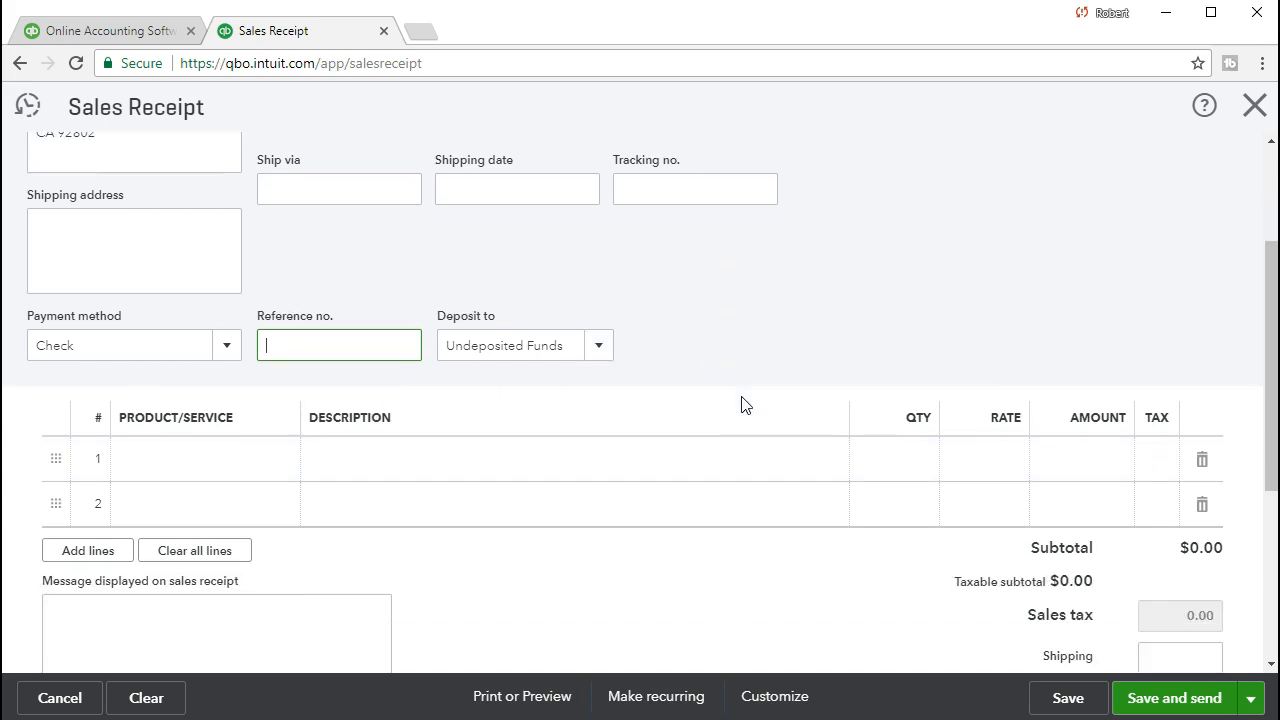
pyautogui.click(601, 349)
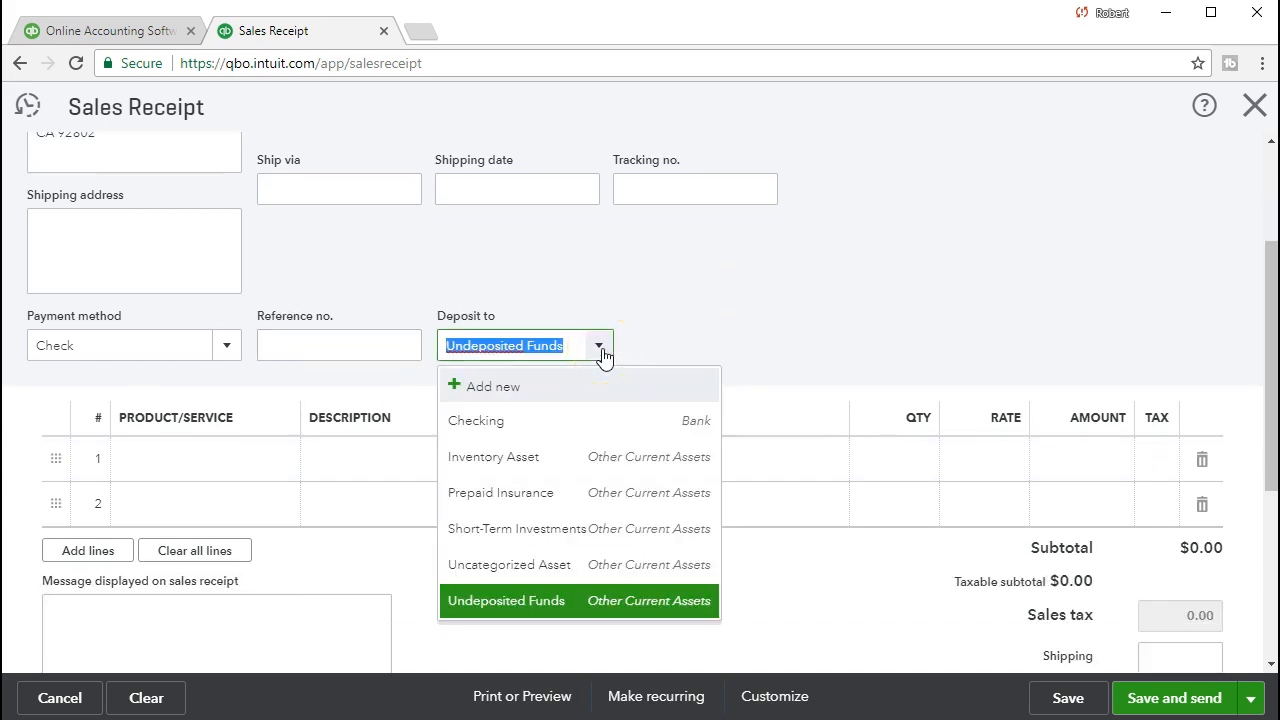
pyautogui.click(600, 348)
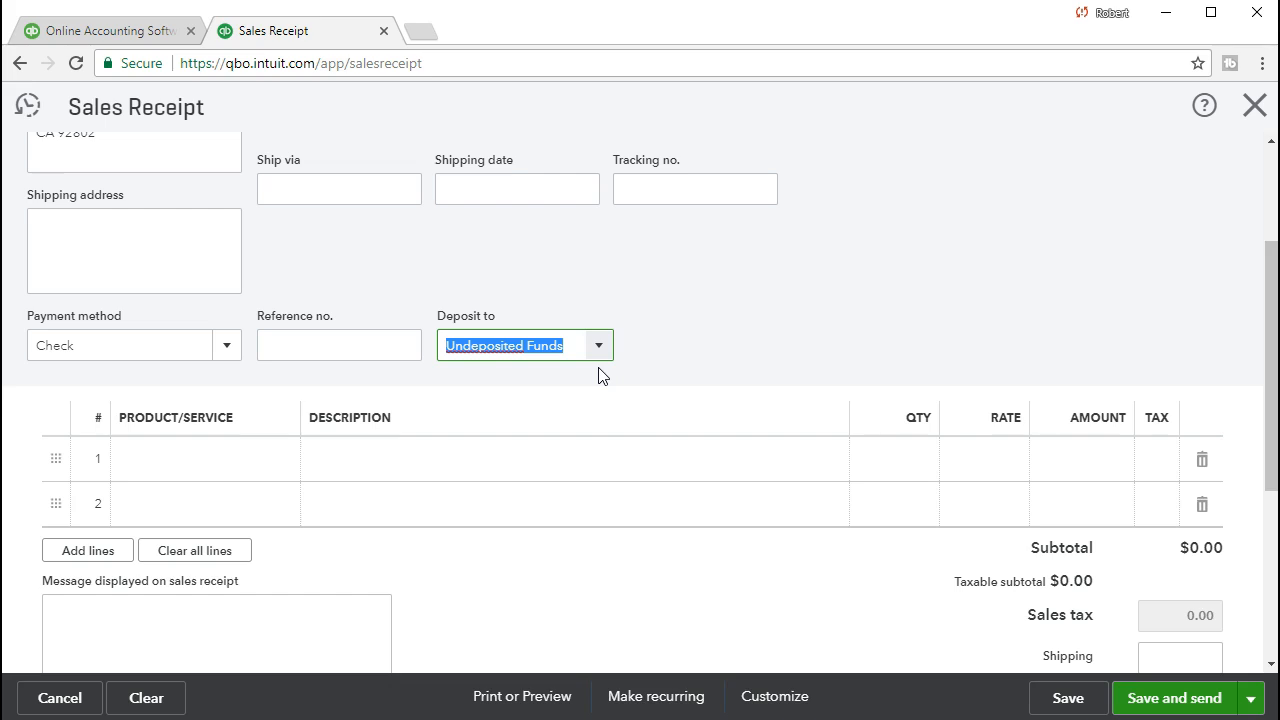
pyautogui.press('Tab')
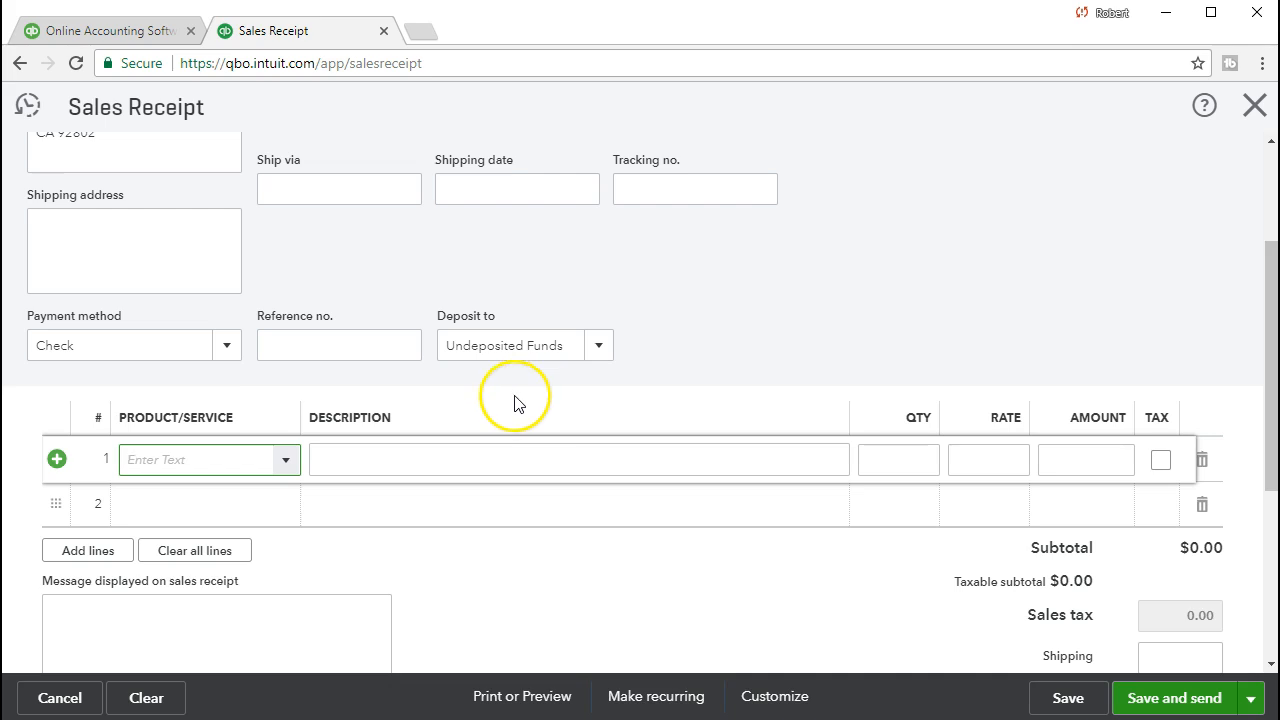
# Bill Epiphone Les Paul (ELP), quantity 1 at $500, on line 1 and commit the line.
pyautogui.click(287, 468)
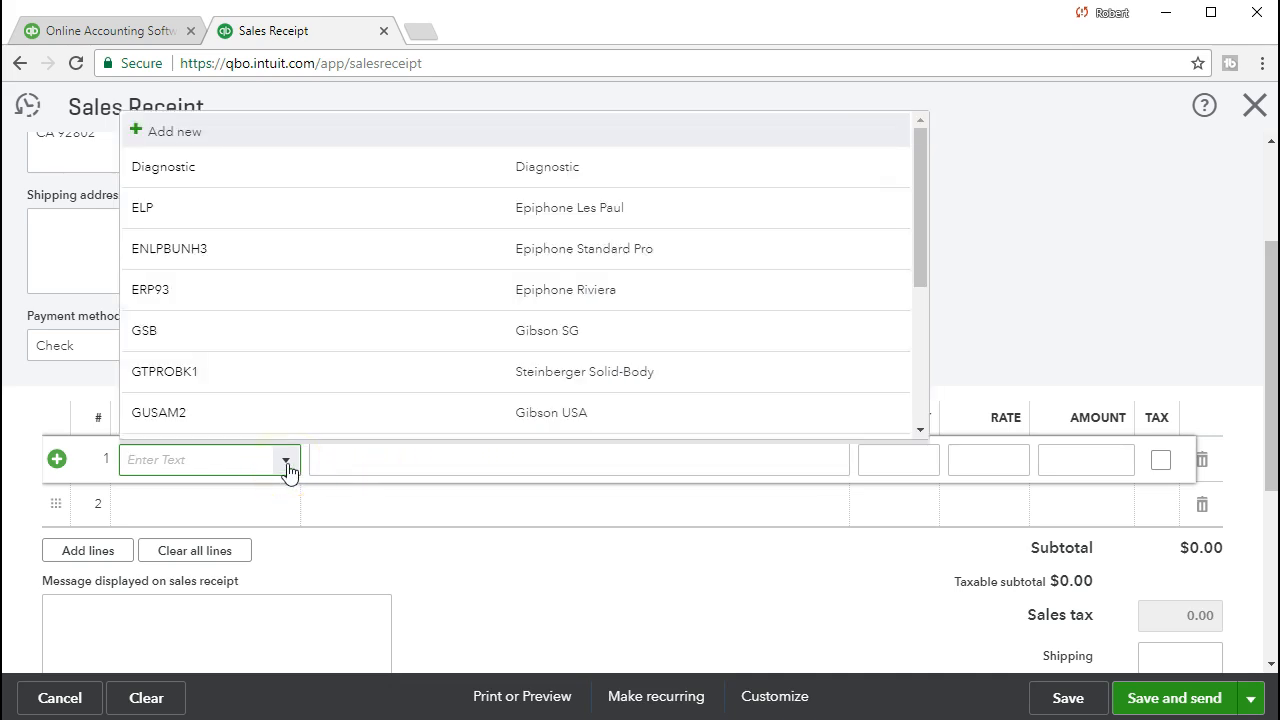
pyautogui.write('El')
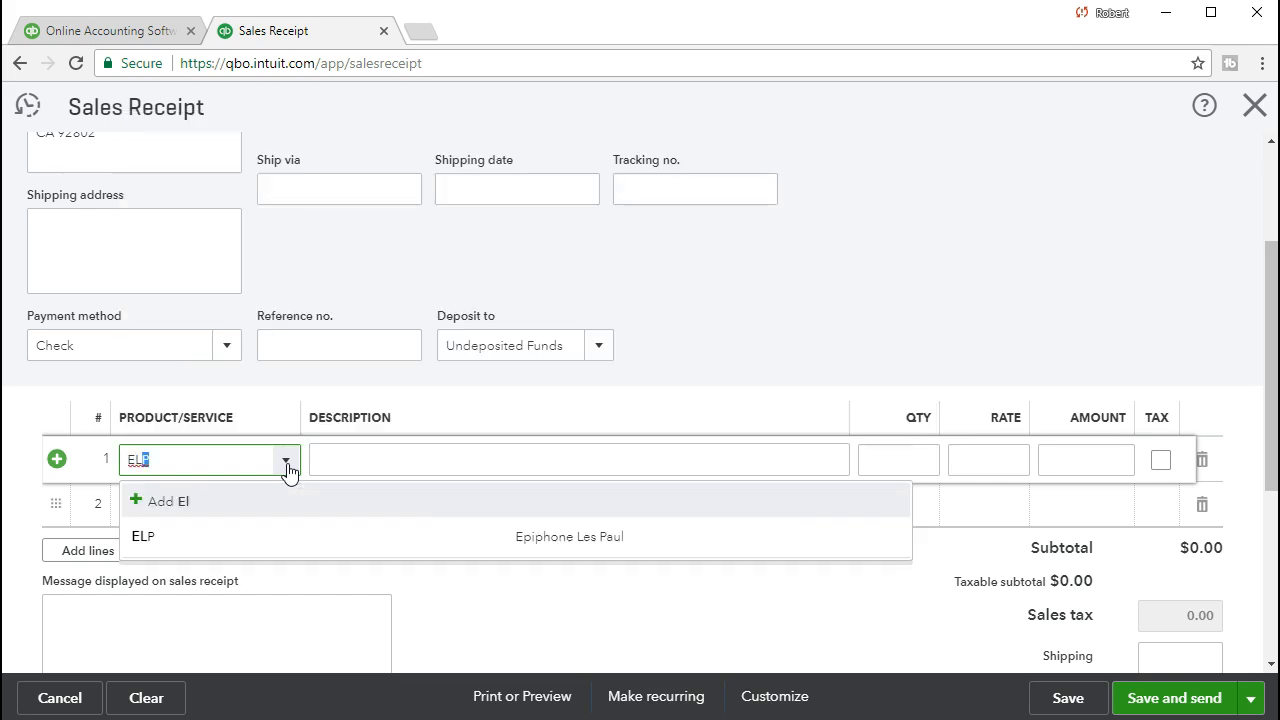
pyautogui.press('Tab')
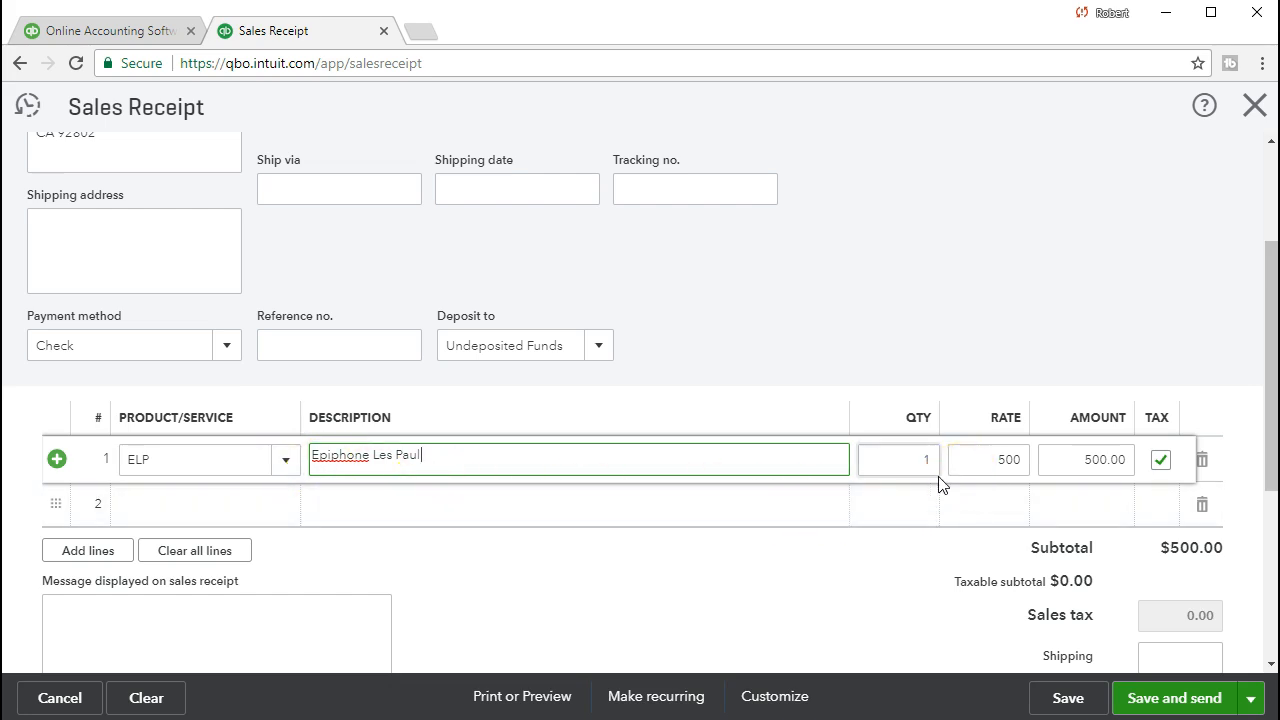
pyautogui.press('Tab')
pyautogui.hotkey('shift', 'Tab')
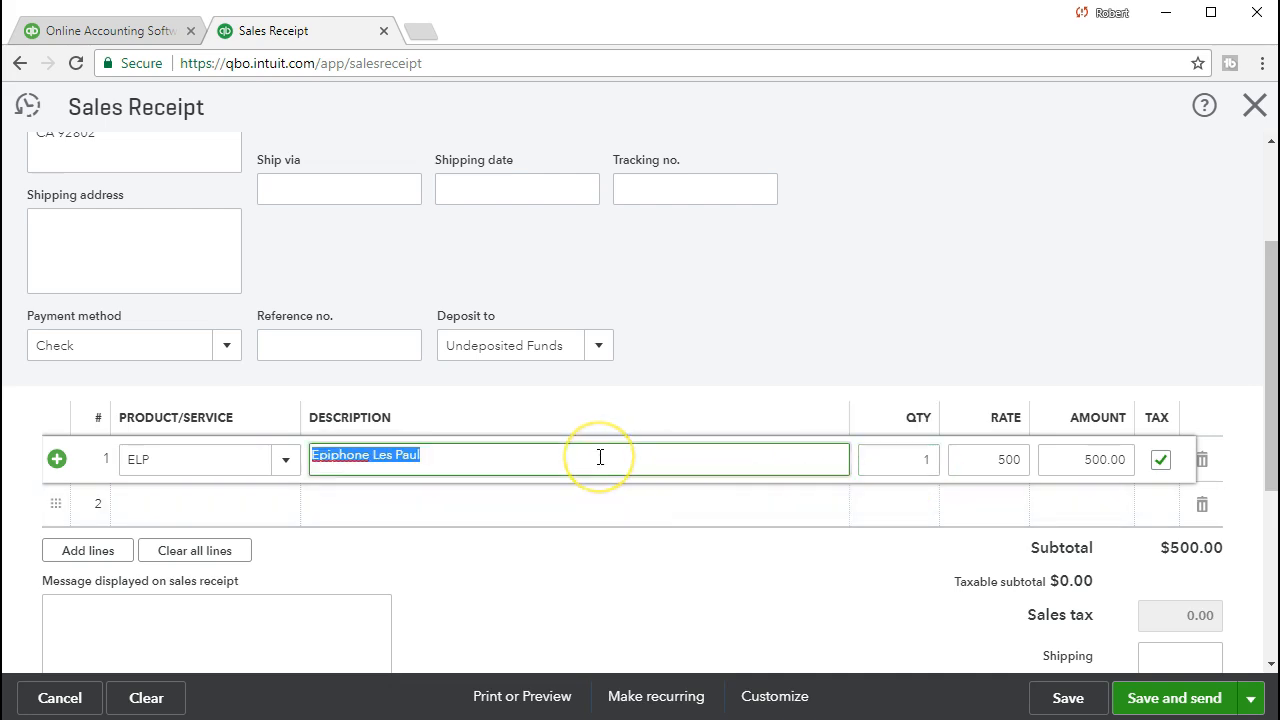
pyautogui.press('Tab')
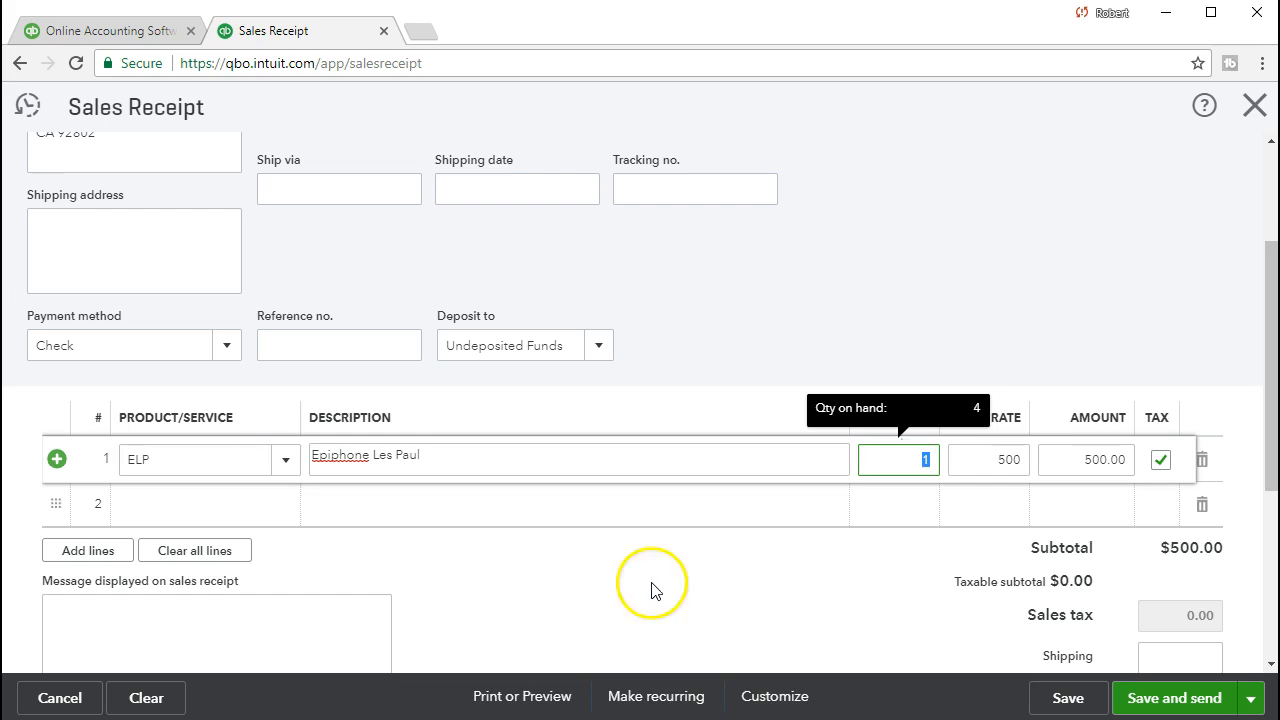
pyautogui.press('Tab')
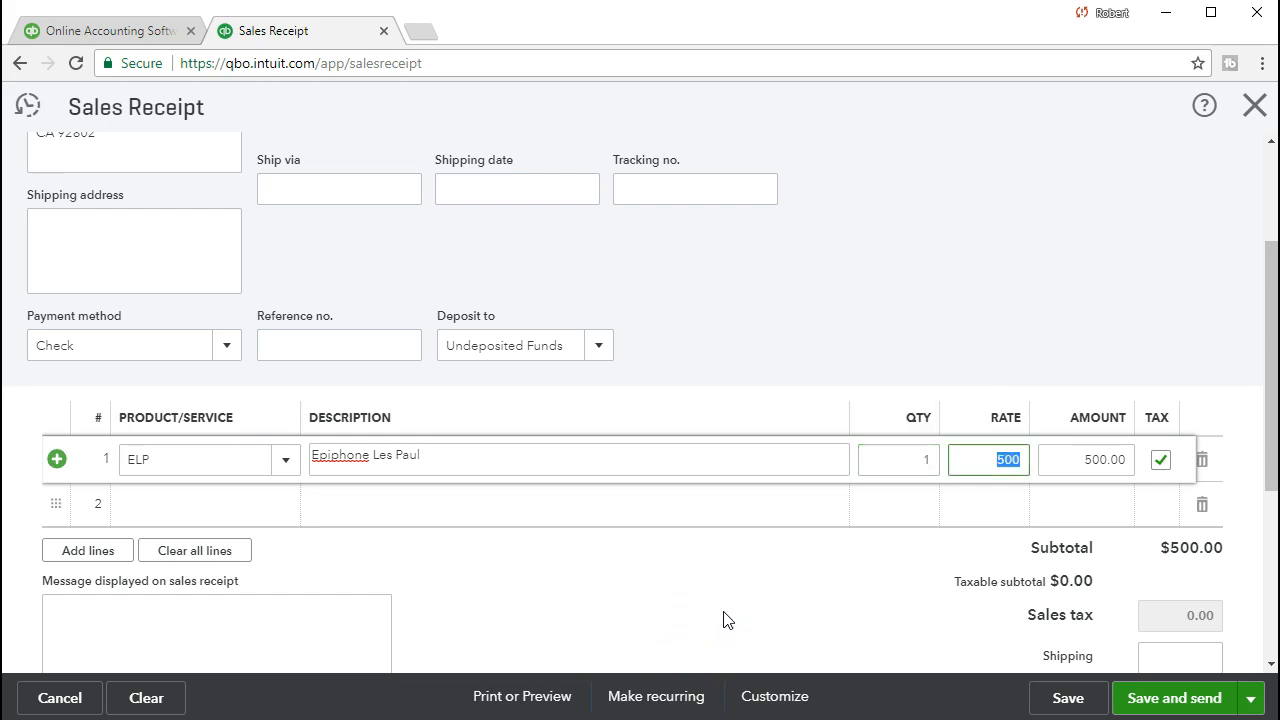
pyautogui.press('Tab')
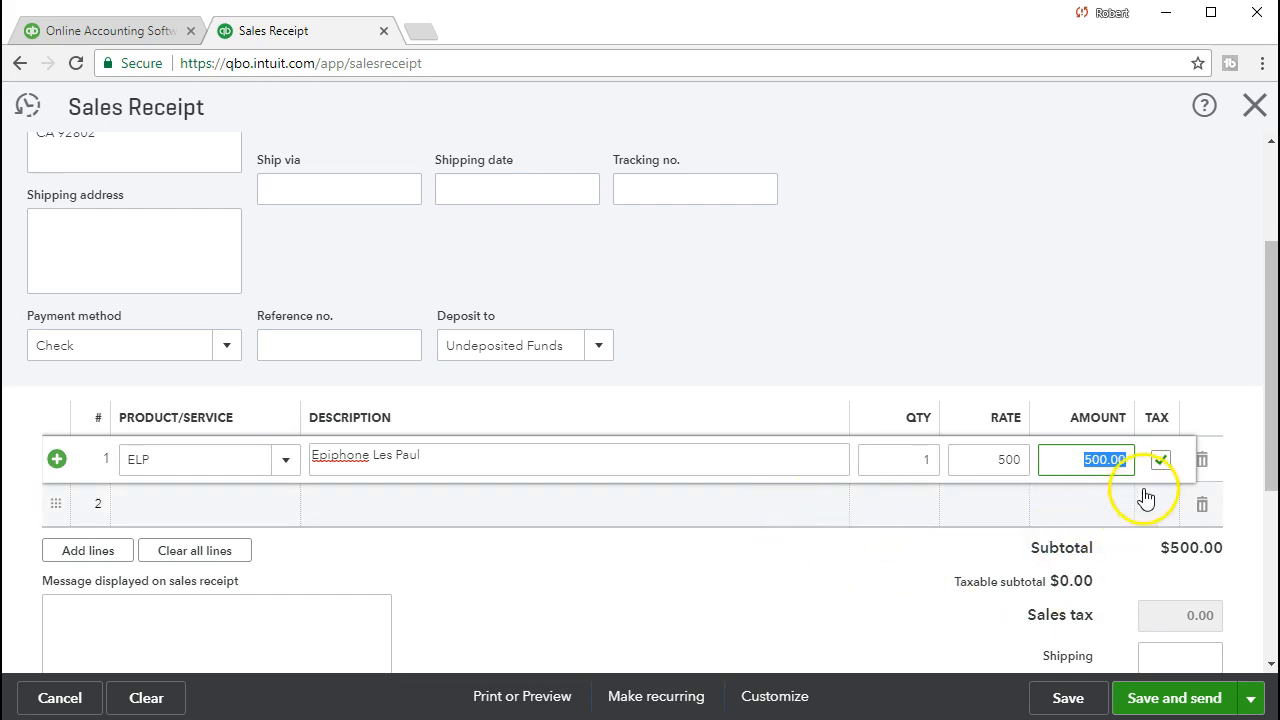
pyautogui.click(734, 511)
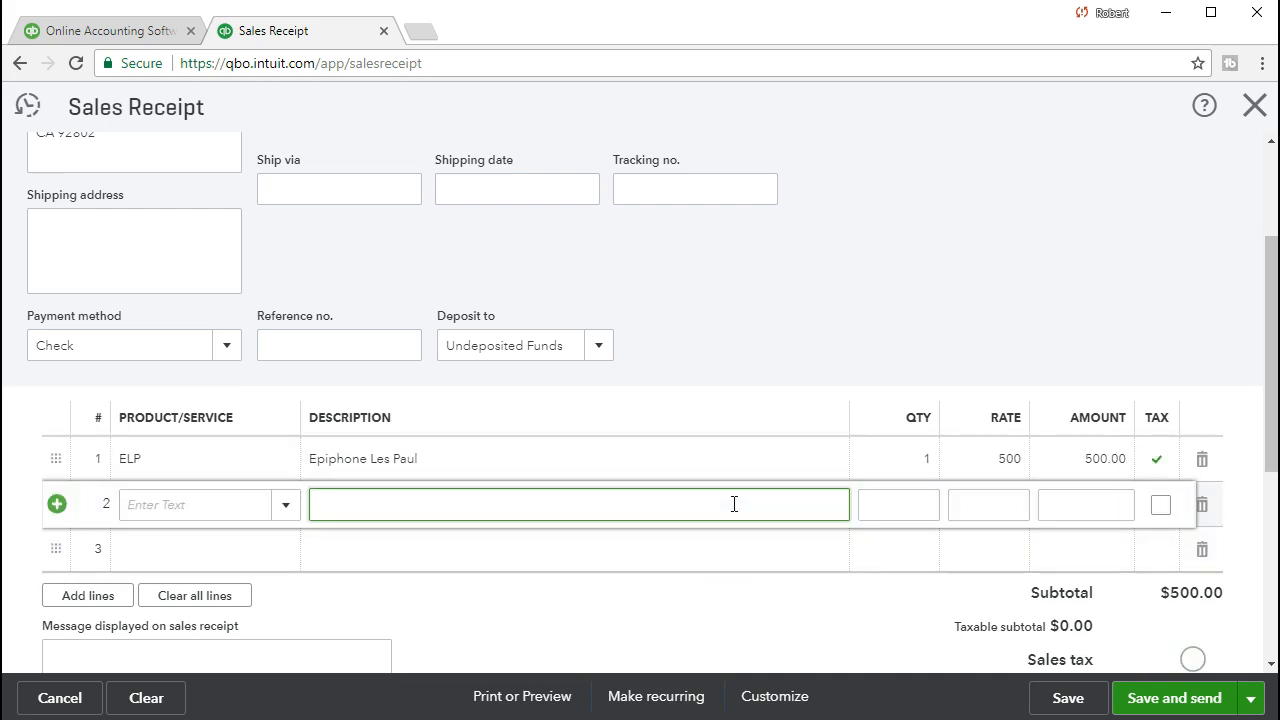
pyautogui.scroll(-1, 734, 504)
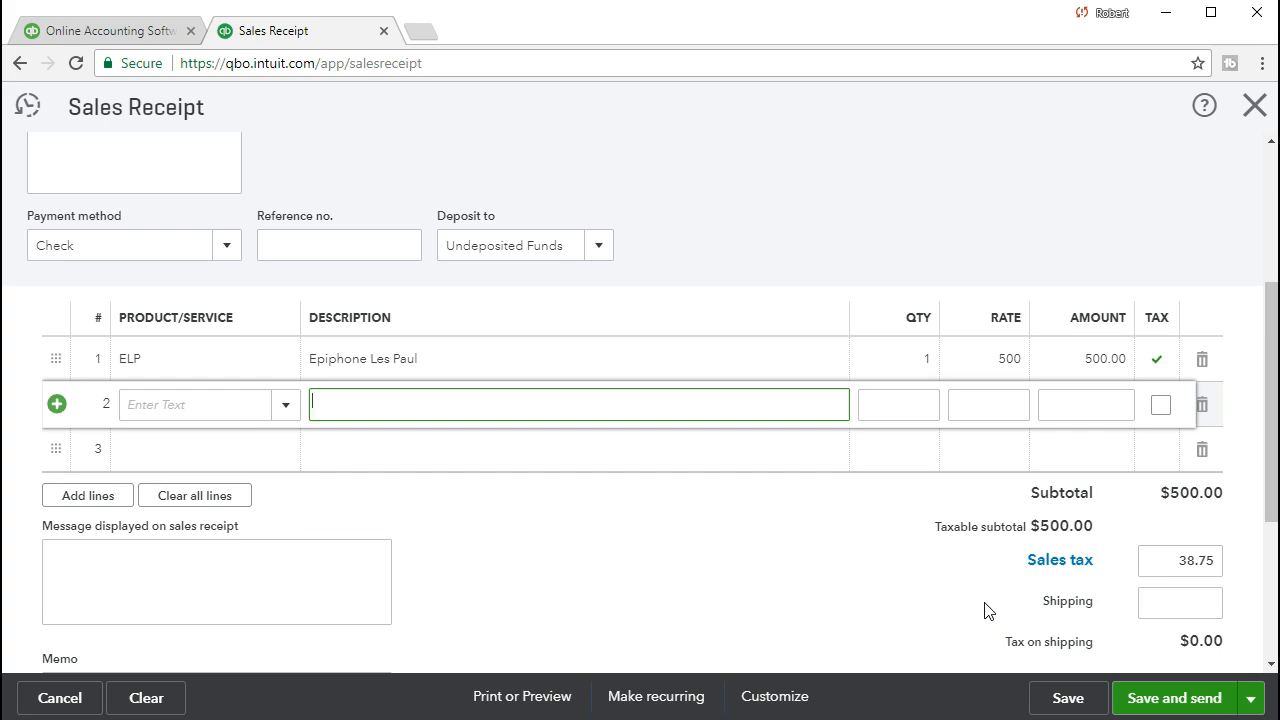
pyautogui.press('XF86Calculator')
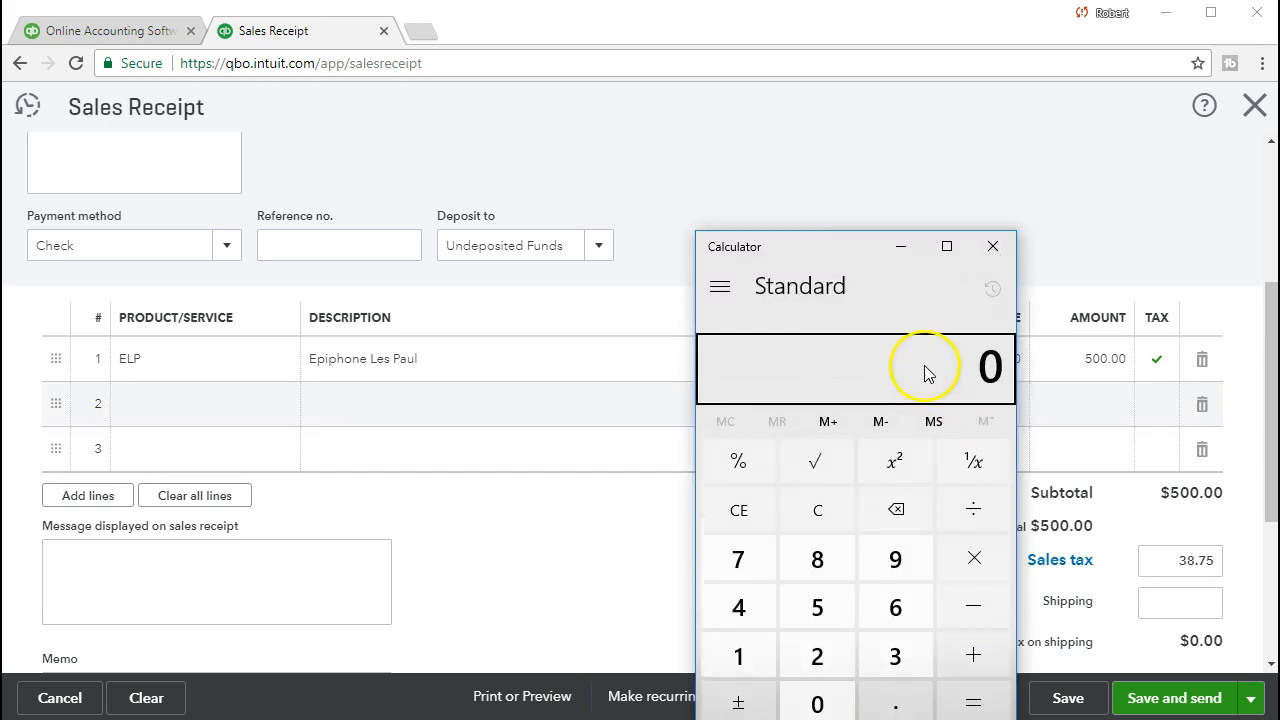
# Compute 500*.05 = 25 in Windows Calculator.
pyautogui.moveTo(845, 270); pyautogui.dragTo(793, 200)
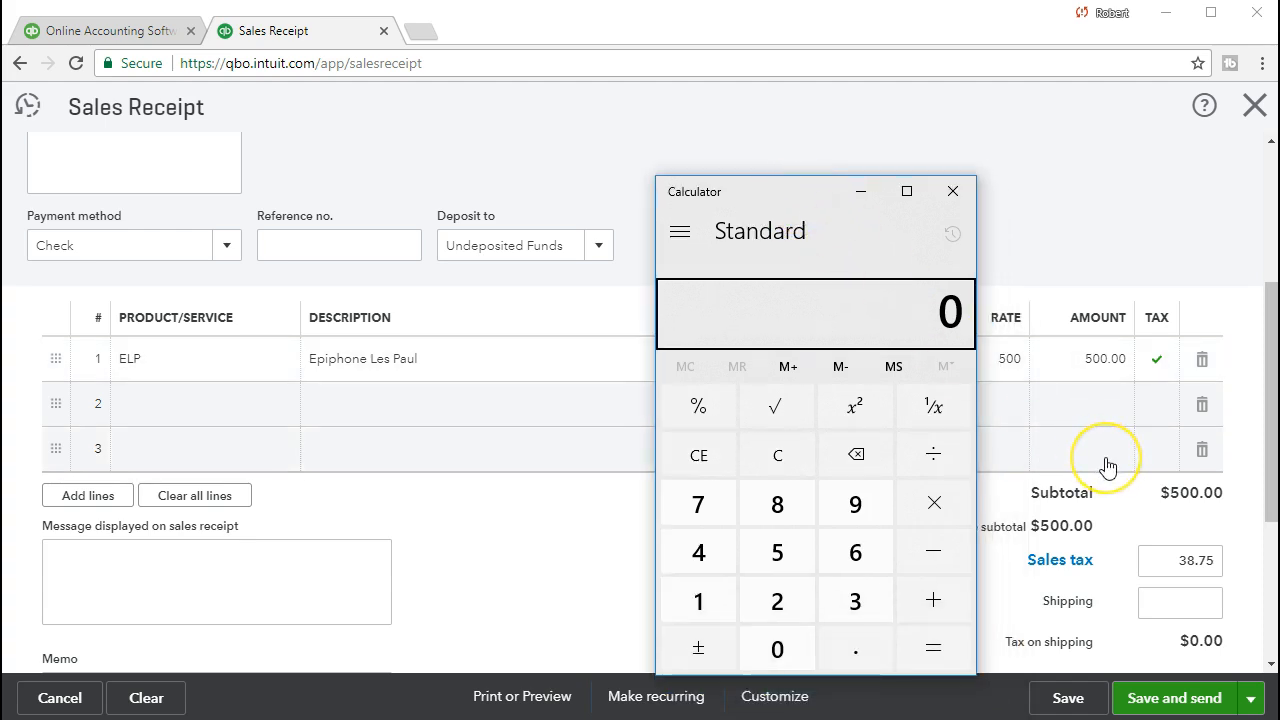
pyautogui.click(786, 467)
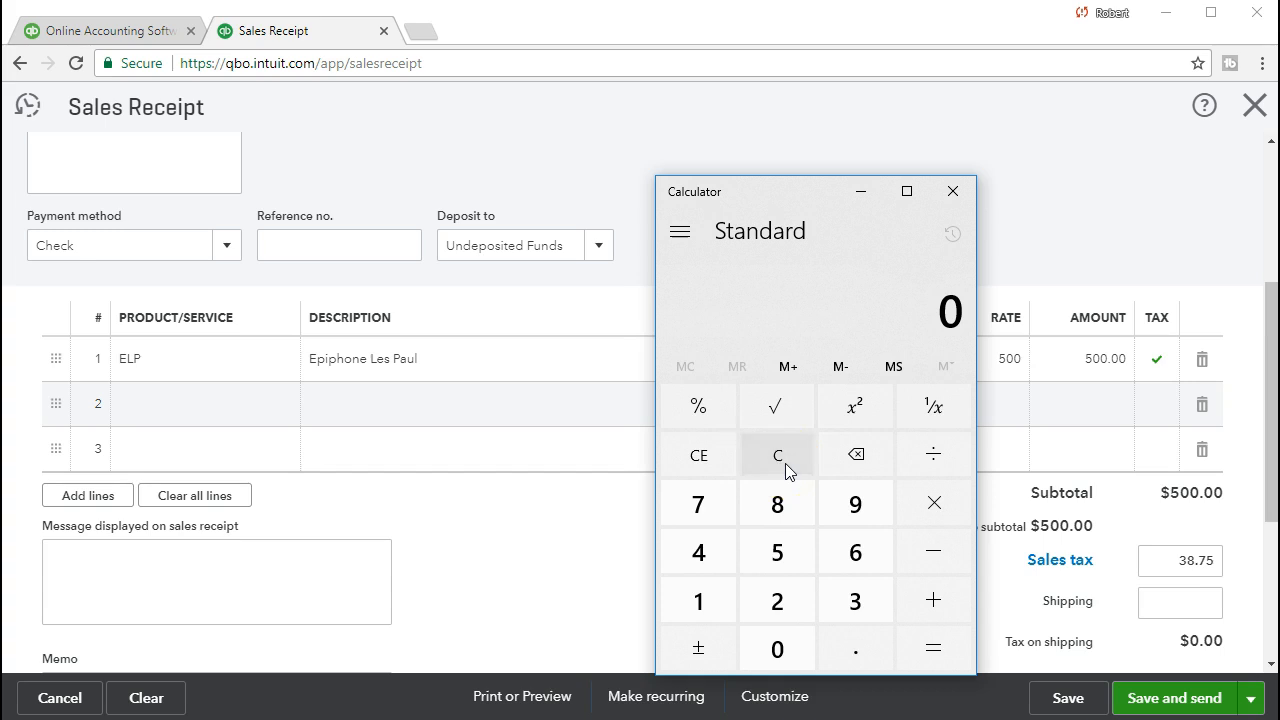
pyautogui.write('500')
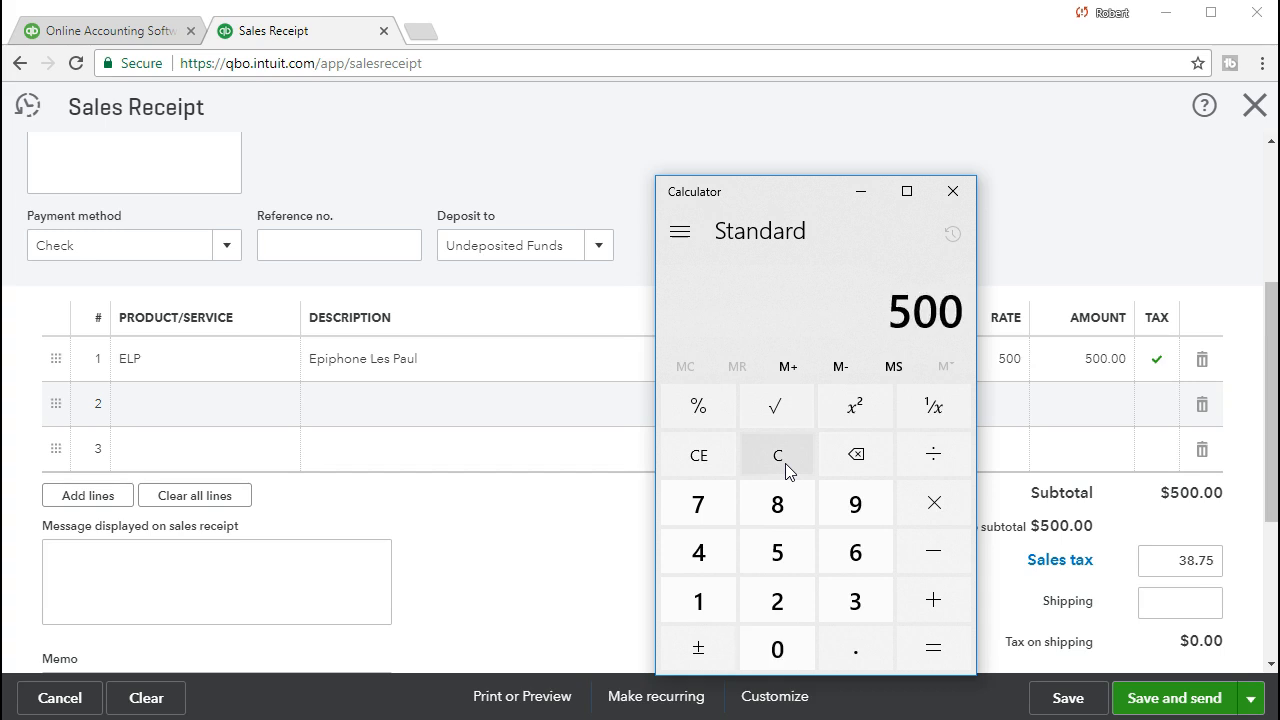
pyautogui.write('*.05')
pyautogui.press('Return')
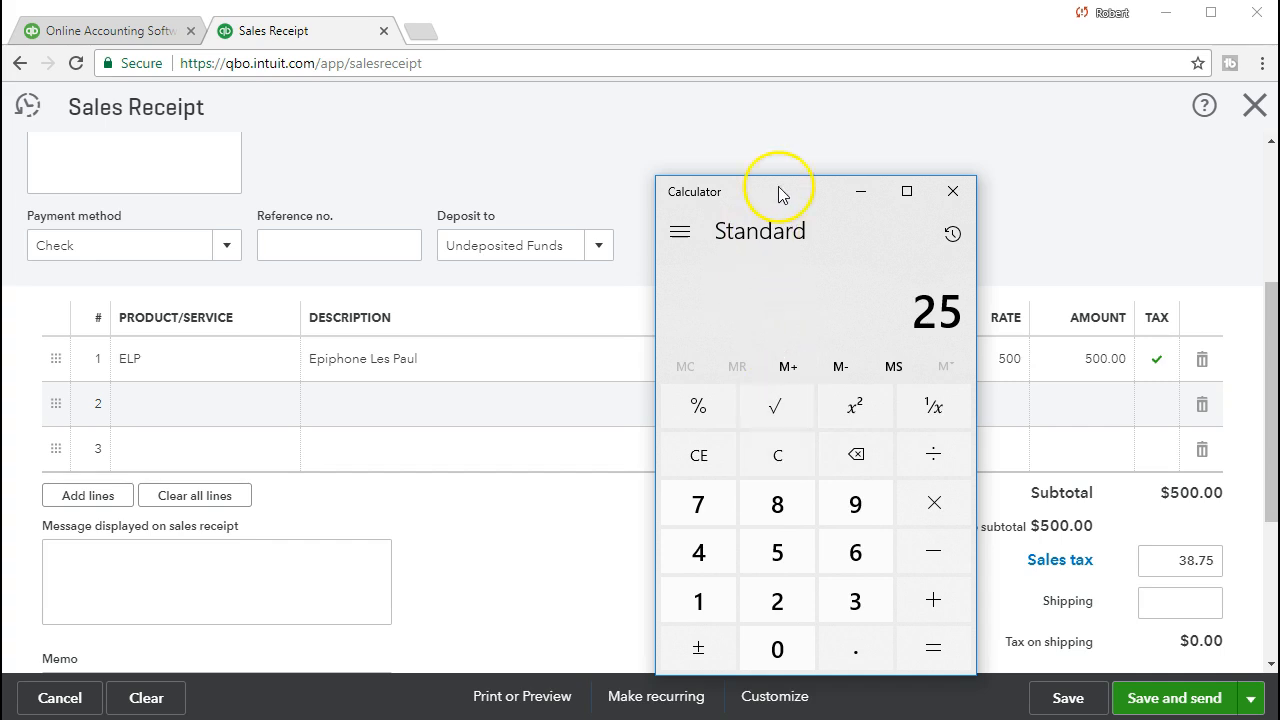
pyautogui.hotkey('alt', 'F4')
# Override the receipt's sales tax to 25.00.
pyautogui.click(1150, 560)
pyautogui.write('25')
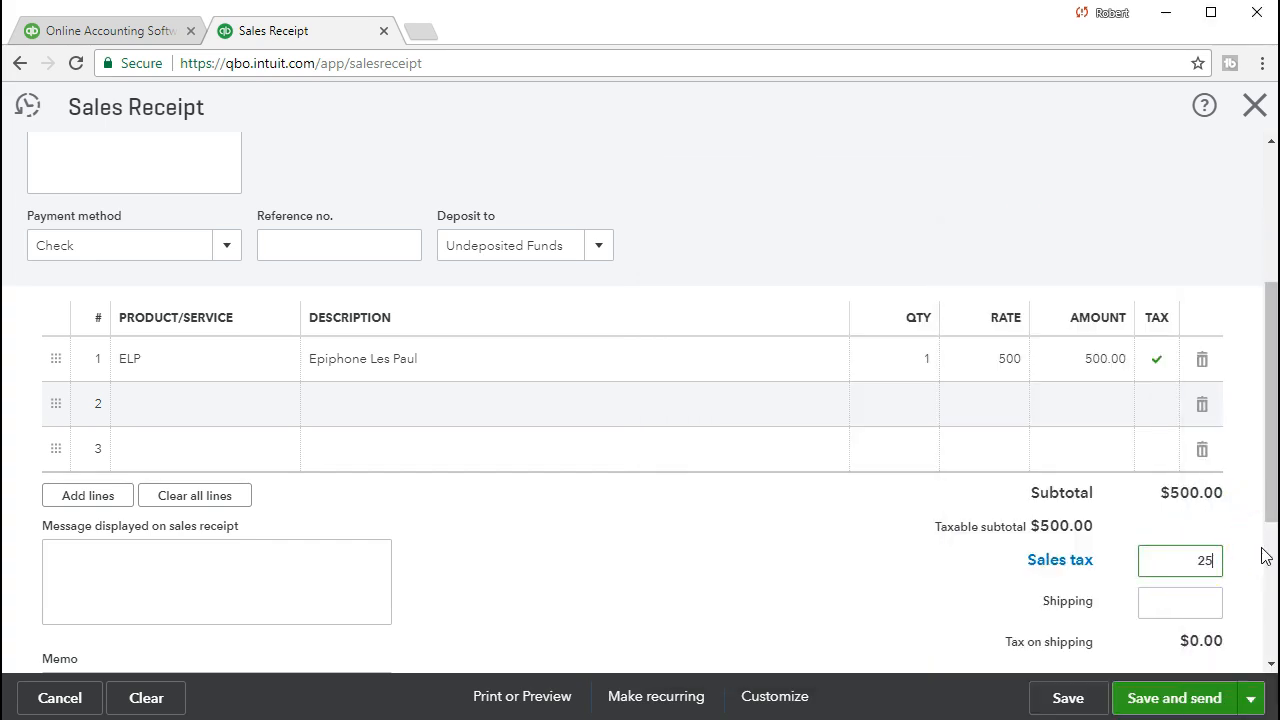
pyautogui.press('Tab')
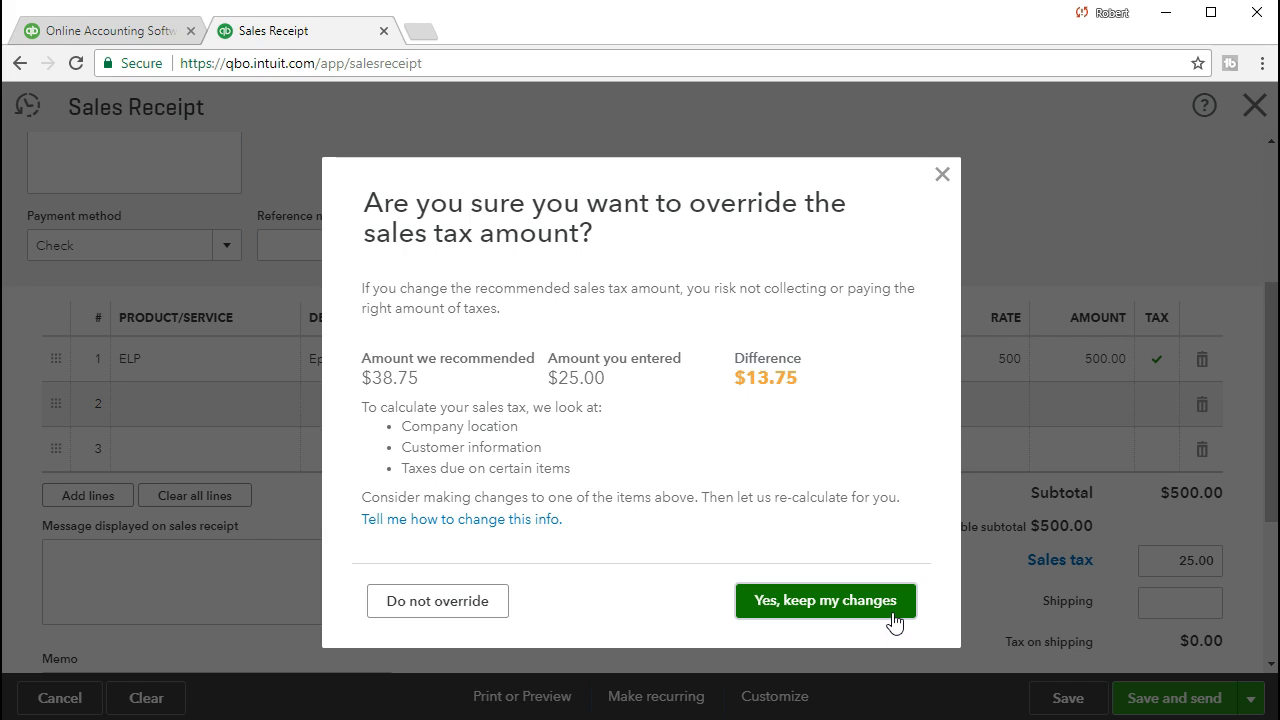
# Keep the 25.00 tax override and send 'Other' feedback reading 'Example problem'.
pyautogui.click(798, 606)
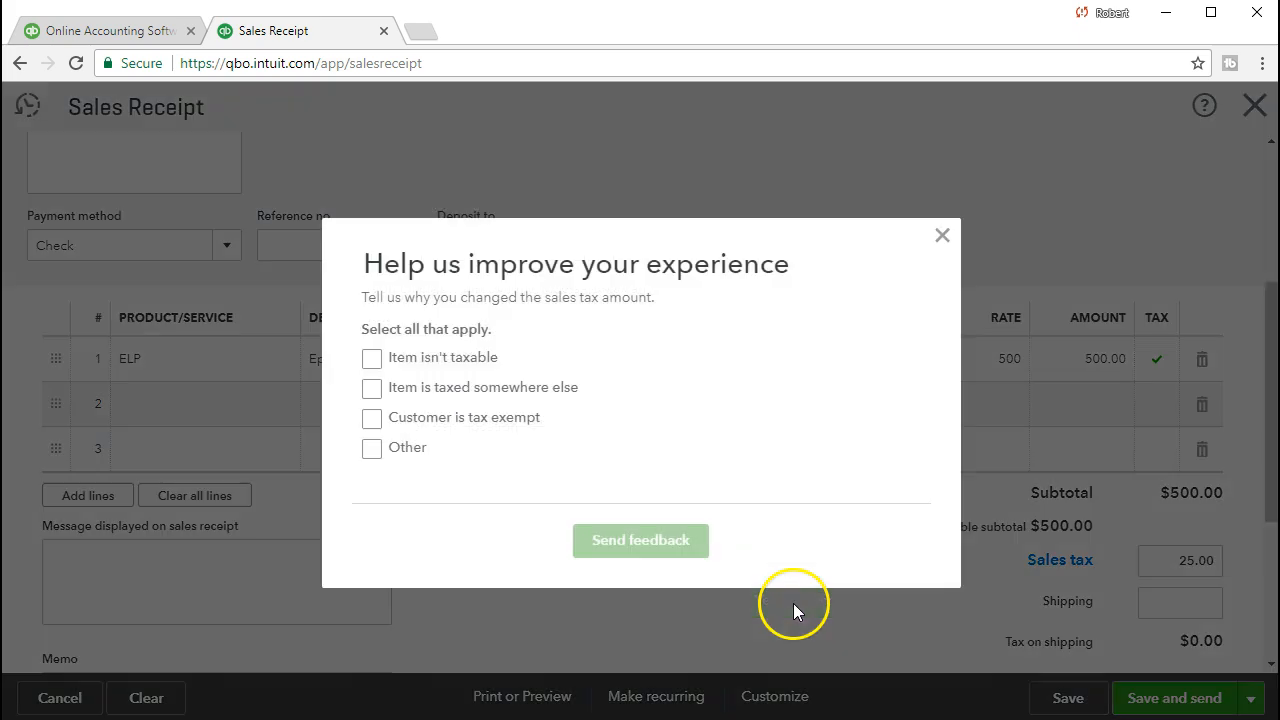
pyautogui.click(371, 448)
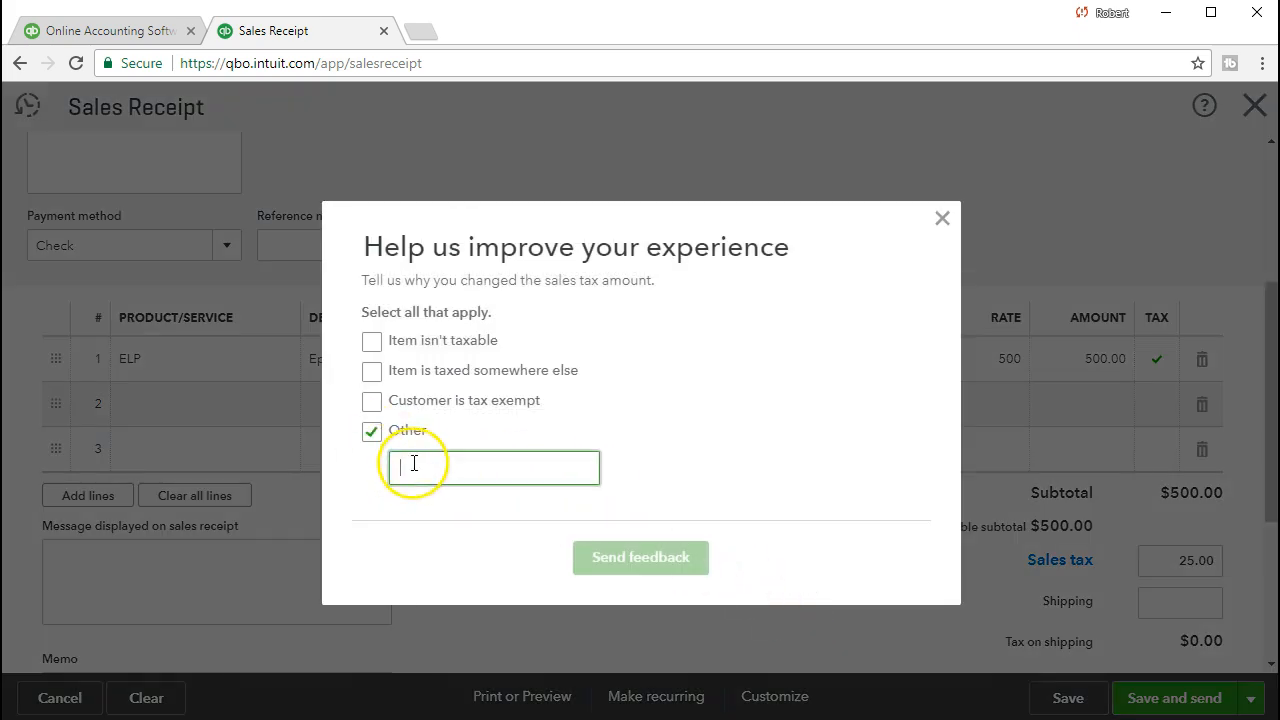
pyautogui.write('Ex')
pyautogui.press('Down')
pyautogui.press('Return')
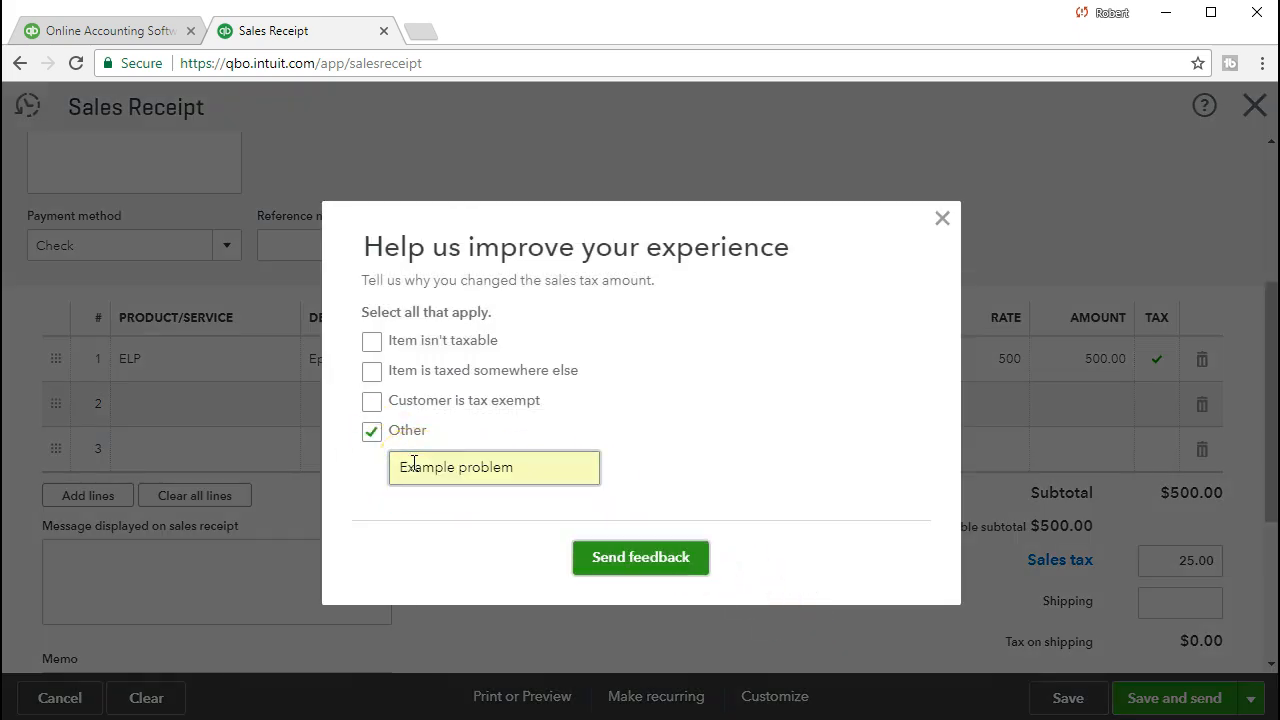
pyautogui.click(645, 566)
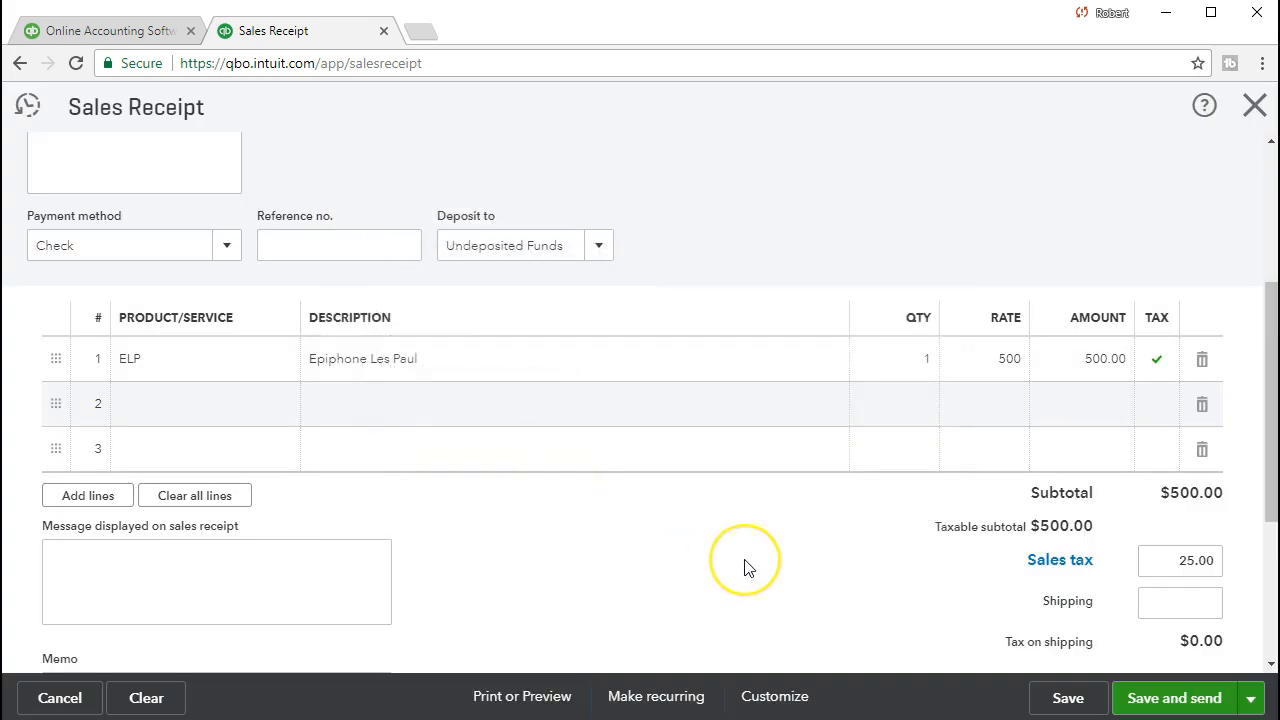
pyautogui.scroll(-1, 744, 568)
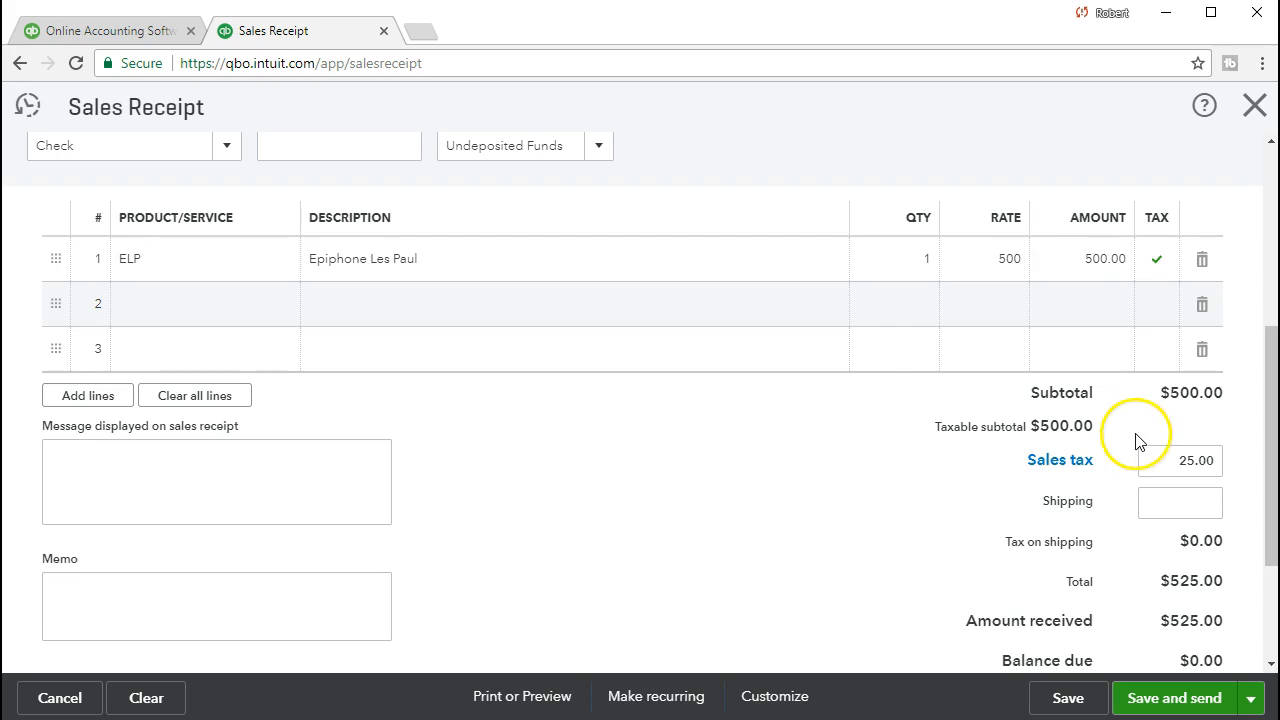
pyautogui.click(1151, 460)
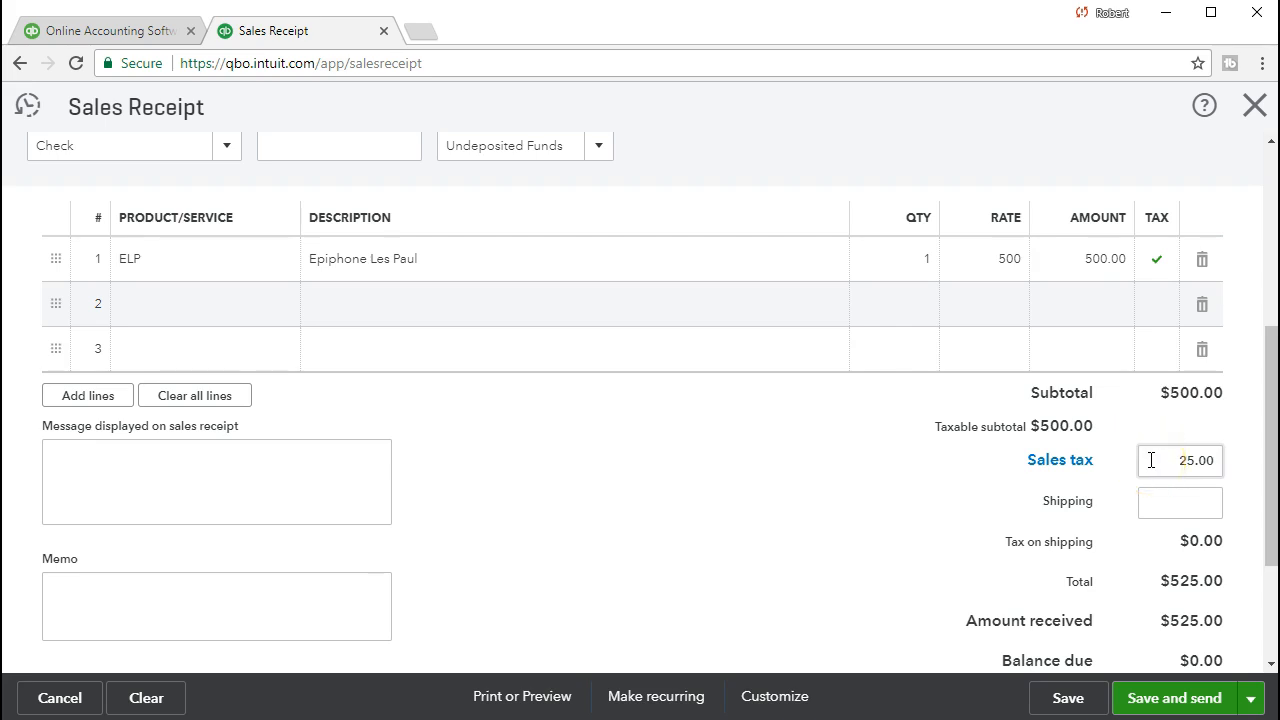
pyautogui.scroll(-1, 1152, 480)
pyautogui.click(1155, 500)
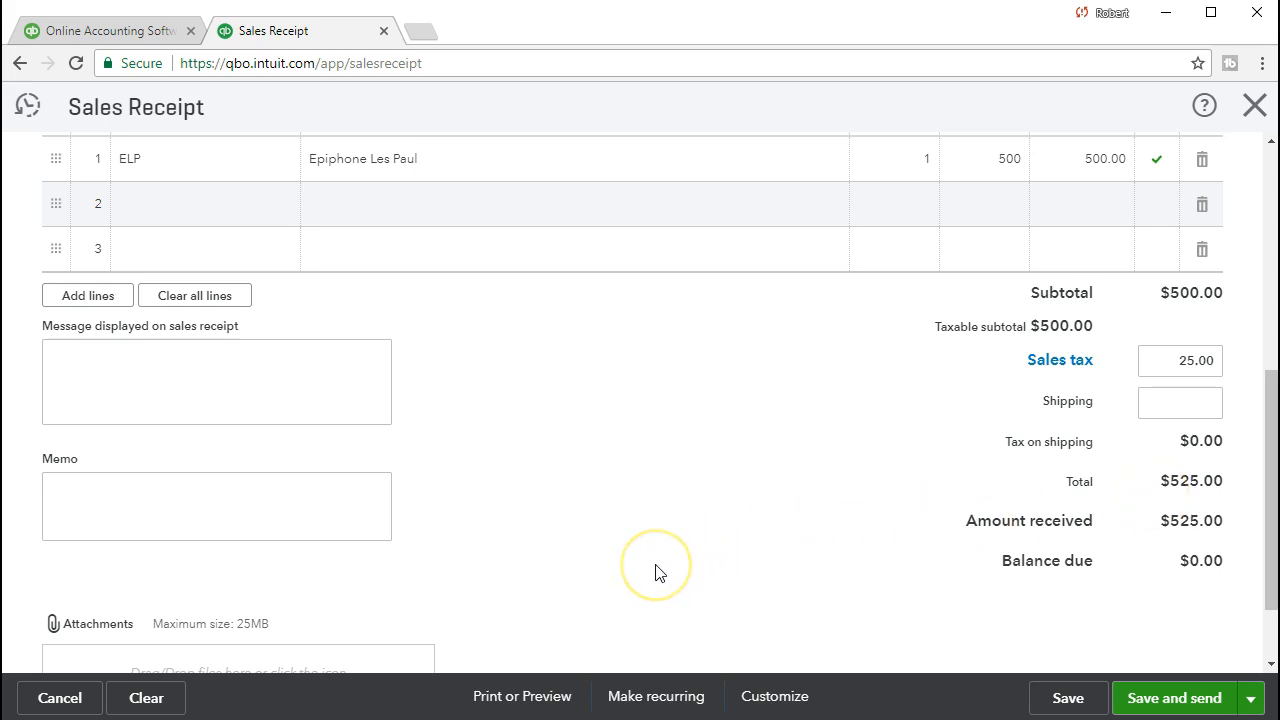
pyautogui.scroll(5, 658, 572)
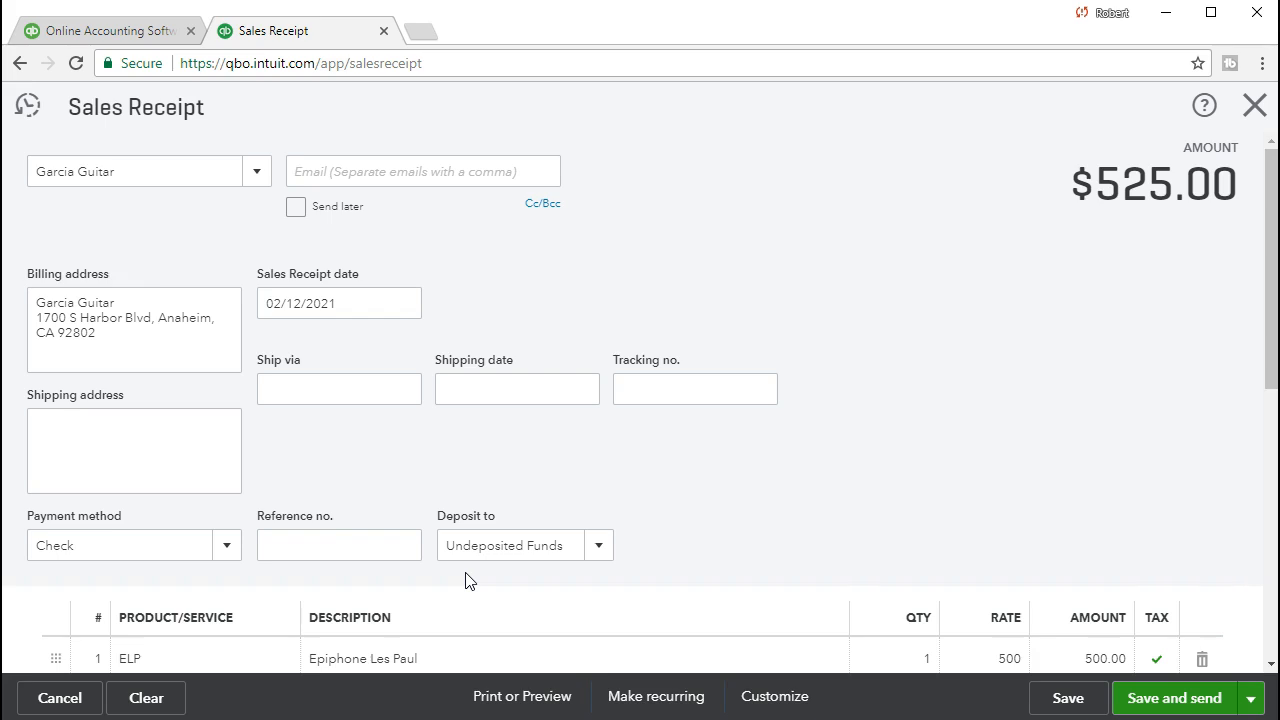
pyautogui.scroll(-4, 468, 580)
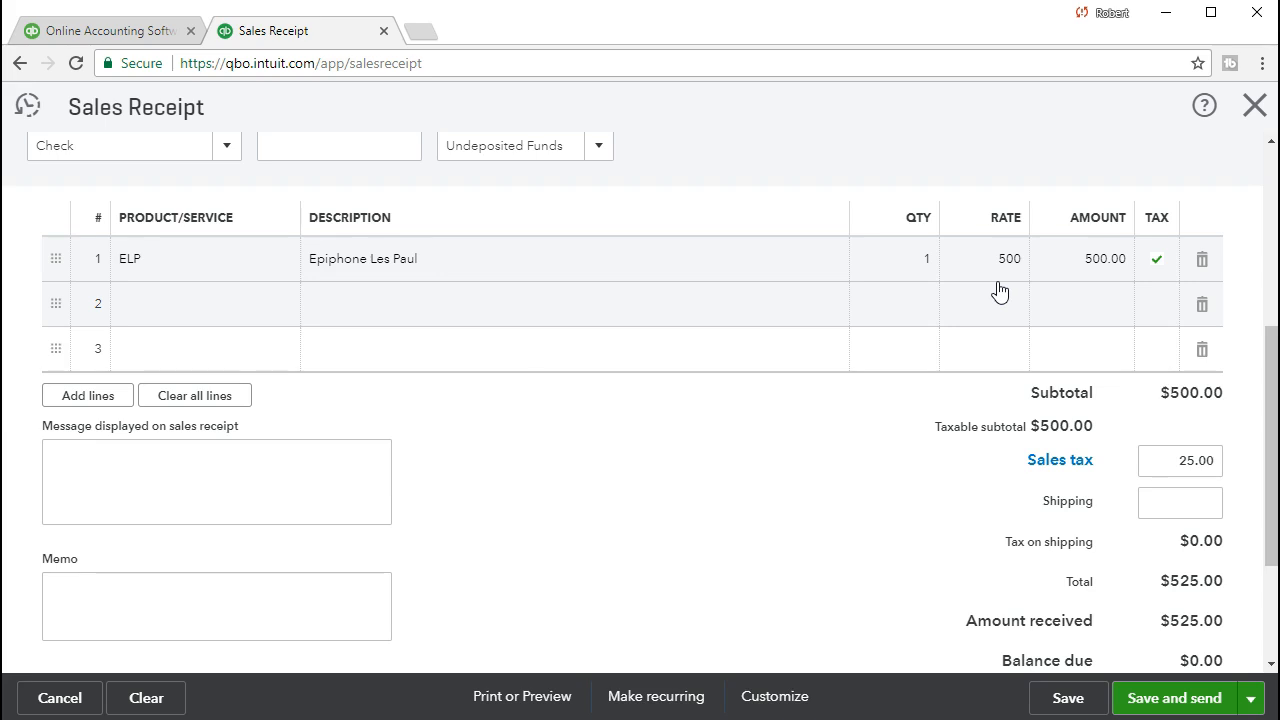
pyautogui.click(935, 400)
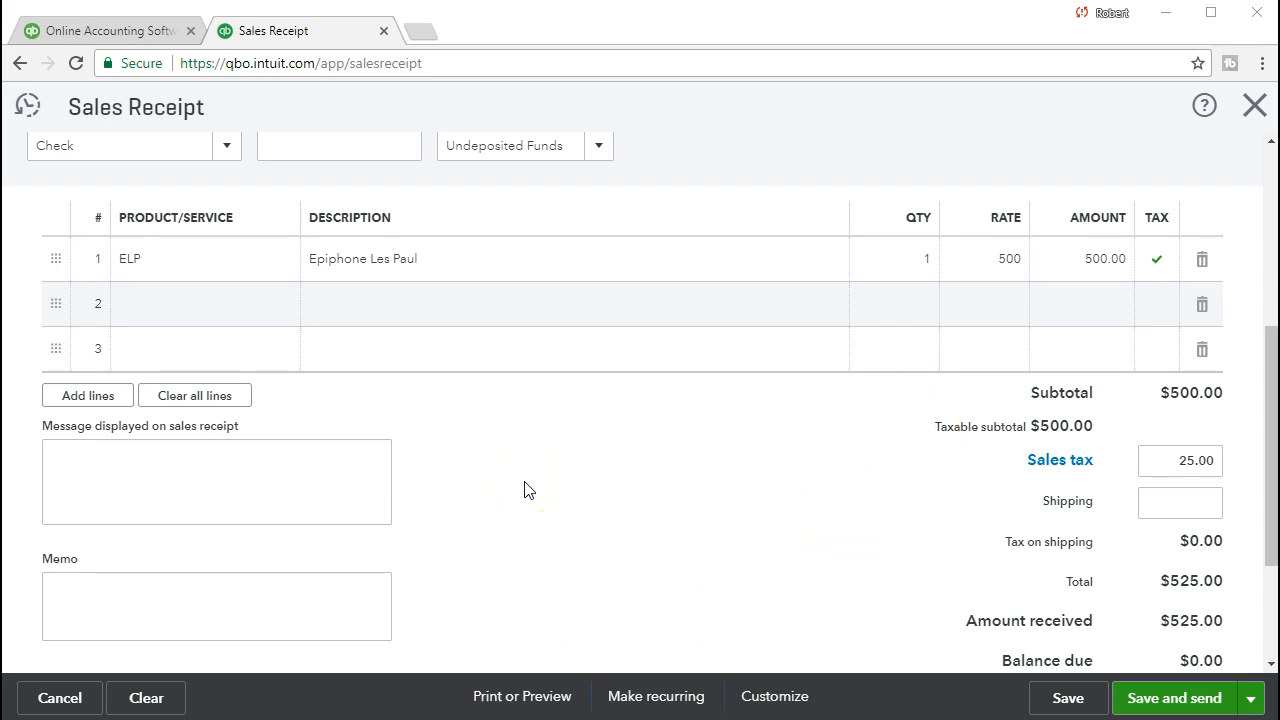
pyautogui.click(1045, 697)
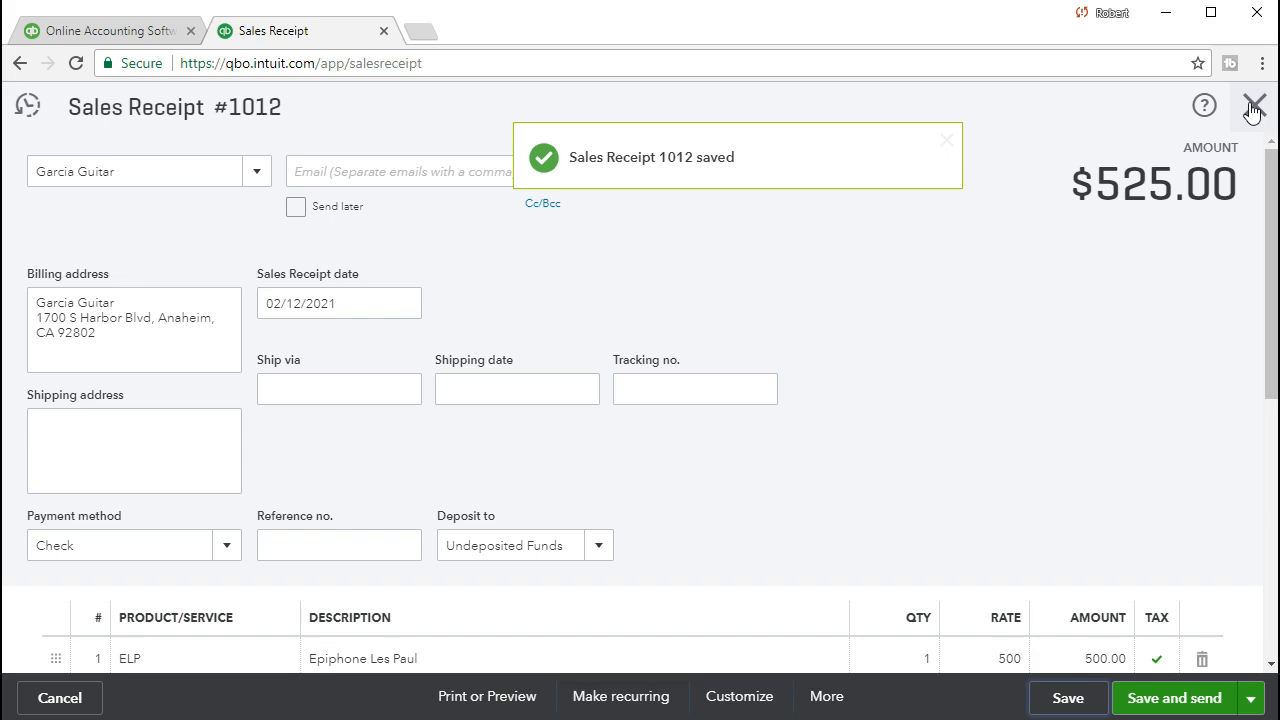
# Close the saved receipt and open the Balance Sheet by searching Reports for 'bal'.
pyautogui.click(1254, 107)
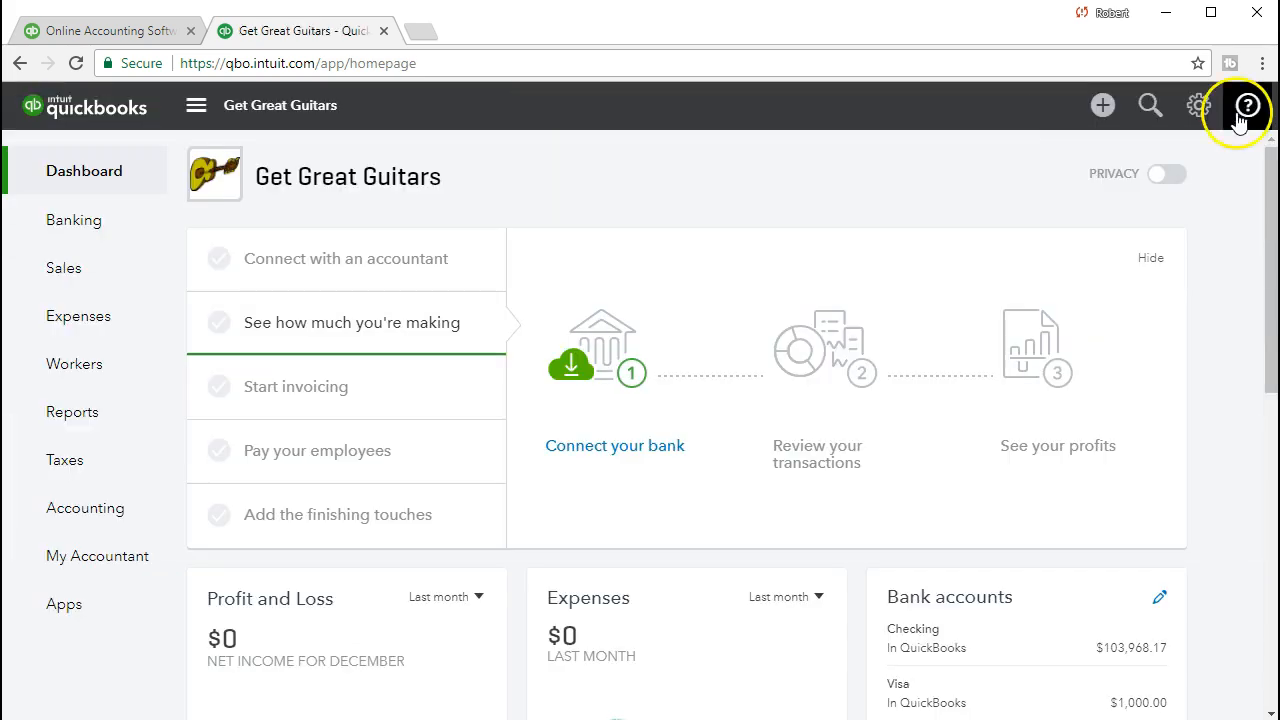
pyautogui.click(123, 418)
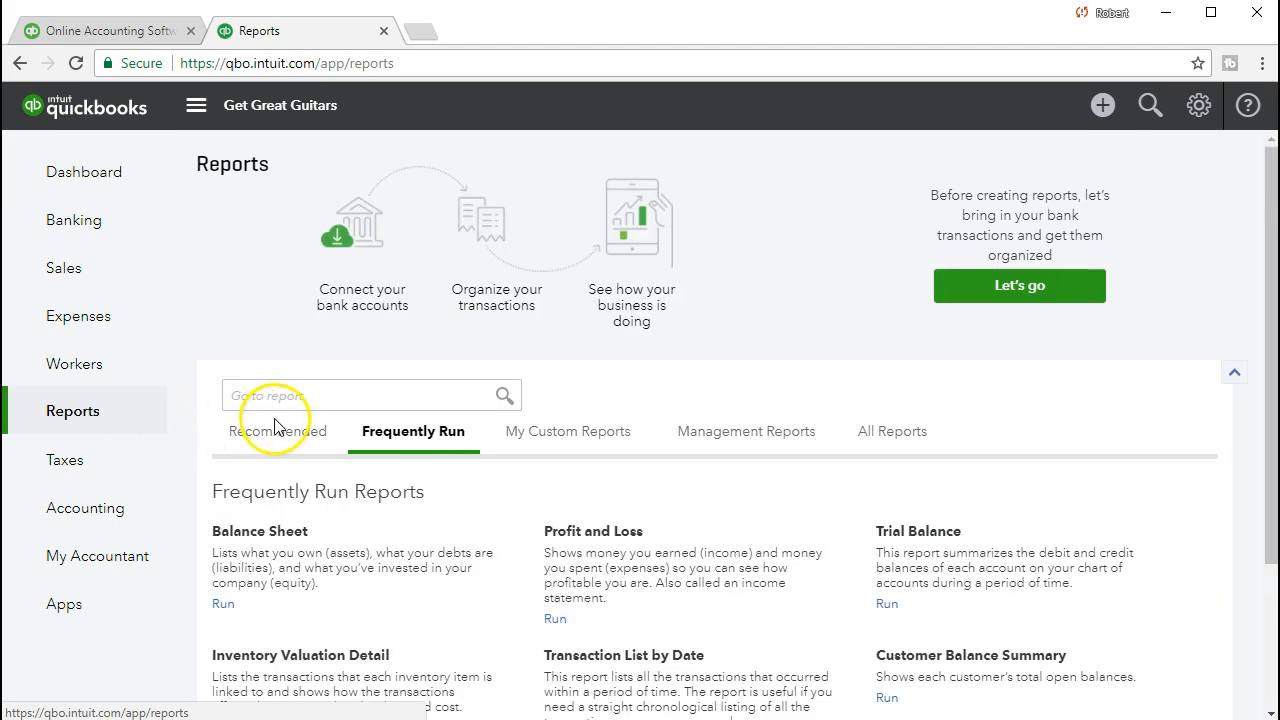
pyautogui.click(305, 394)
pyautogui.write('bal')
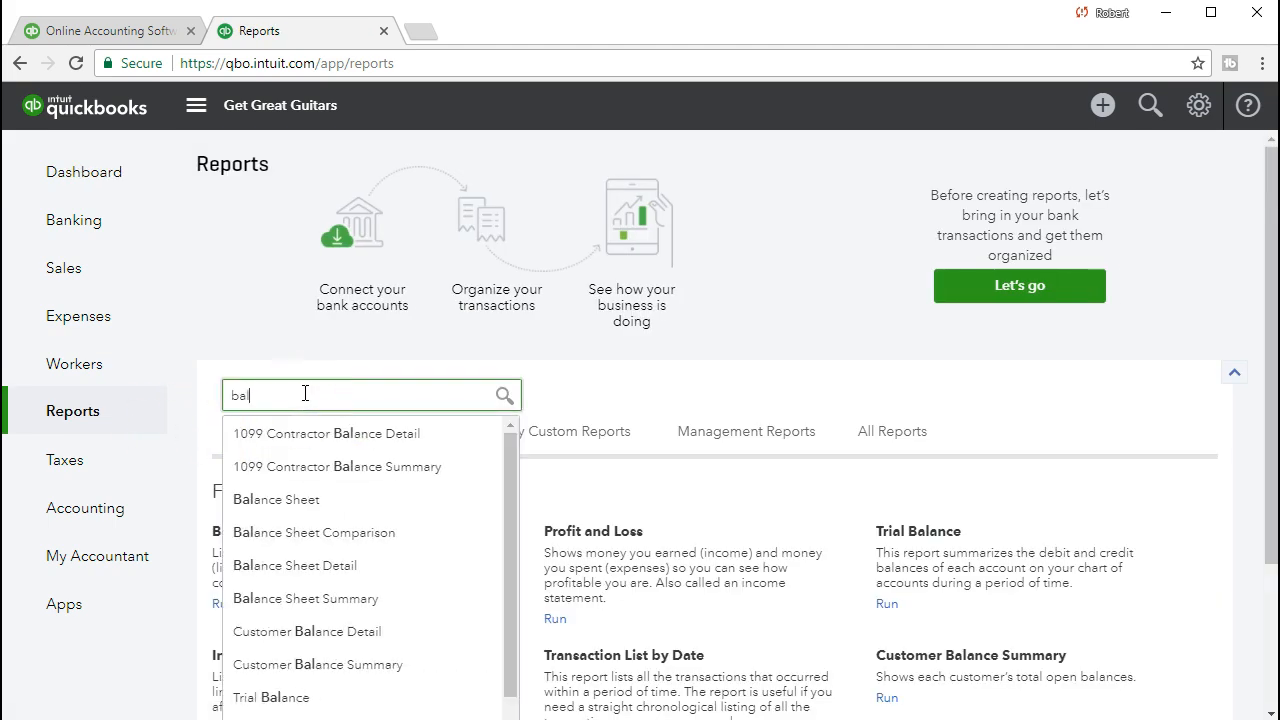
pyautogui.click(358, 500)
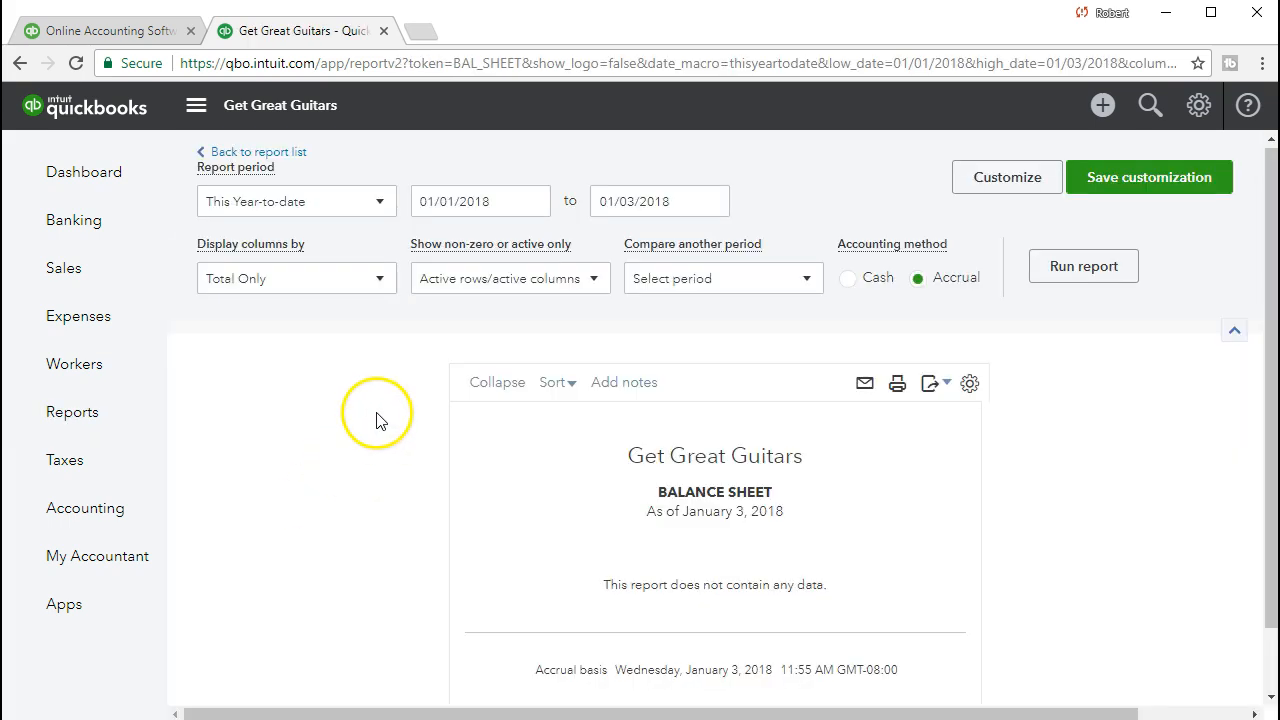
# Run the Balance Sheet for 02/01/2021 through 02/28/2021.
pyautogui.click(505, 202)
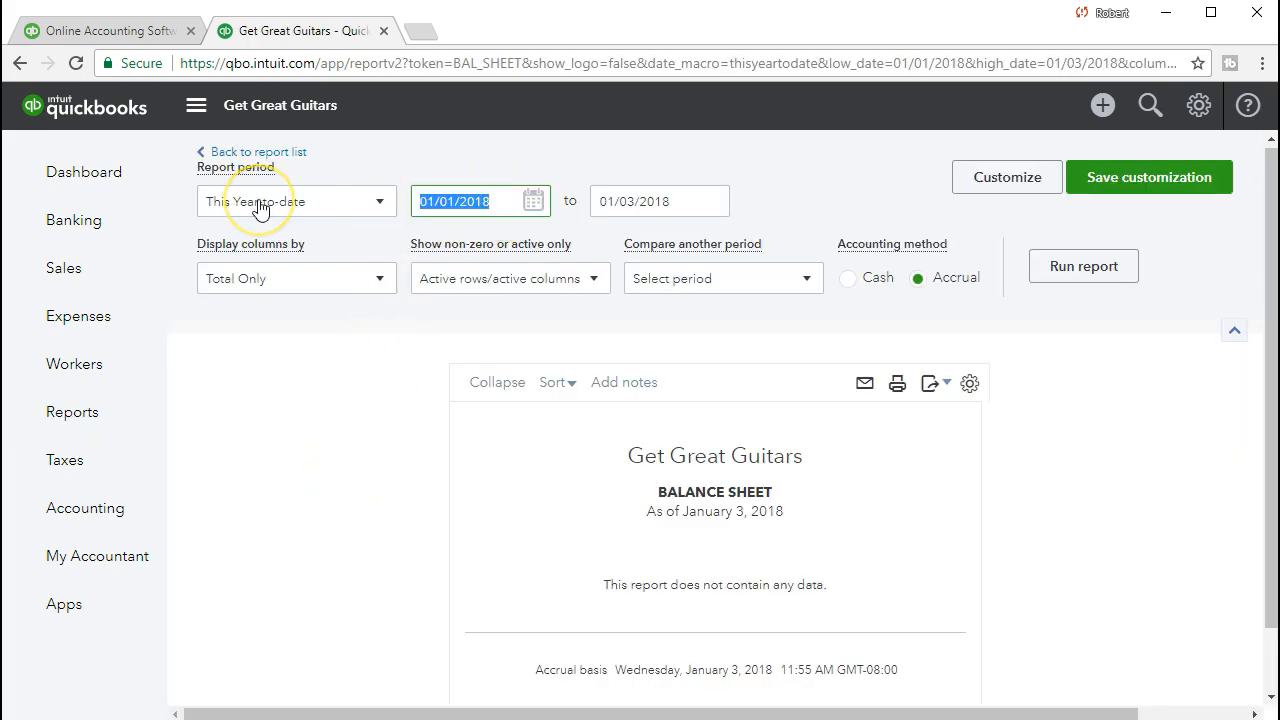
pyautogui.write('02/01/2021')
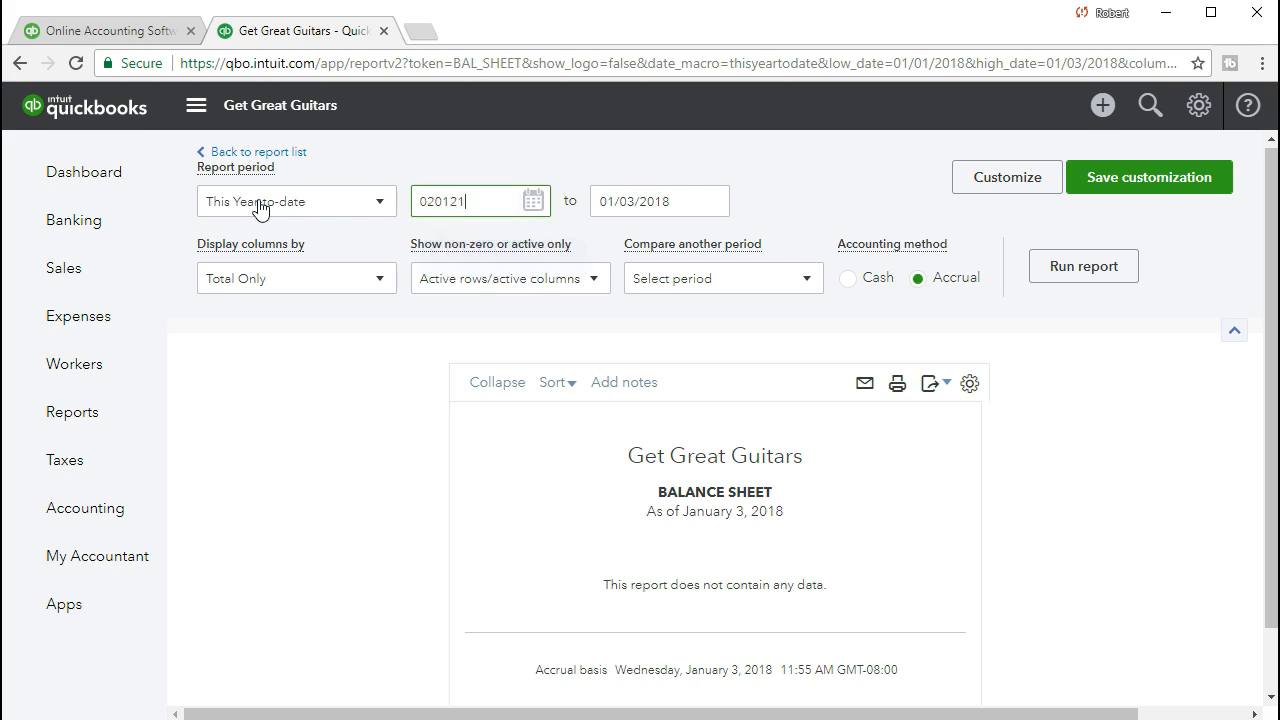
pyautogui.press('Tab')
pyautogui.write('02/28/2021')
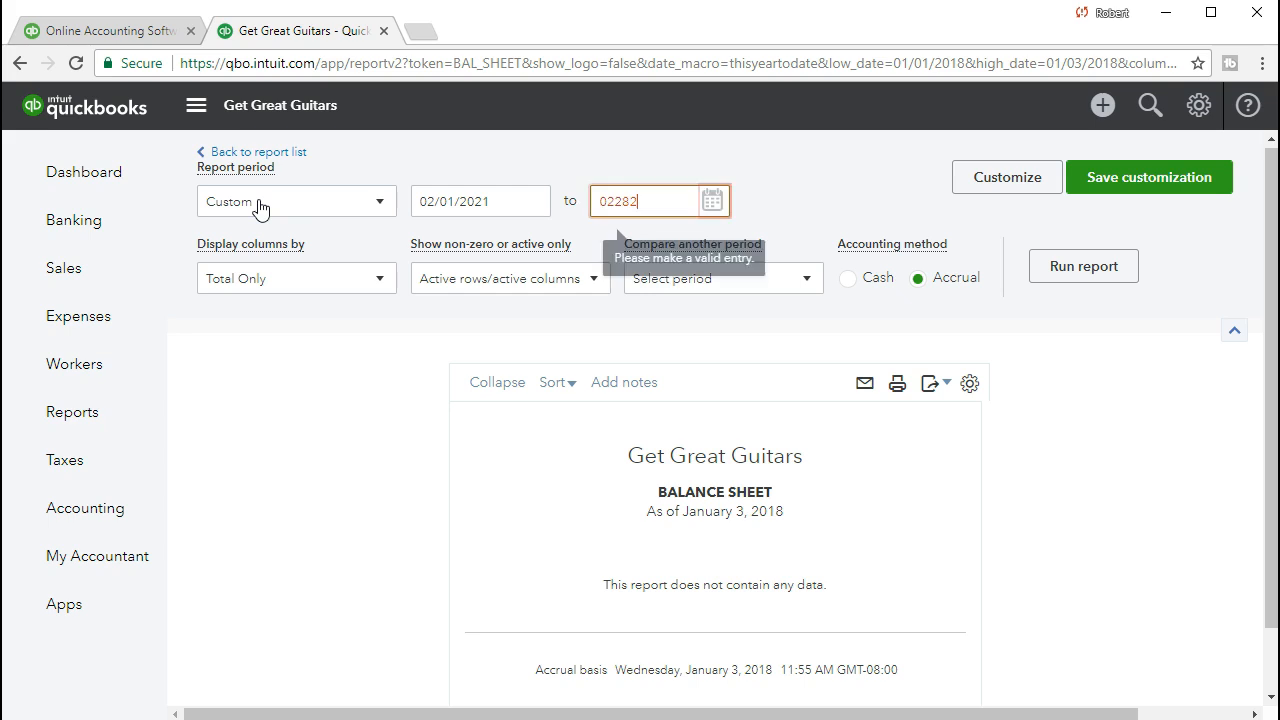
pyautogui.press('Tab')
pyautogui.click(1083, 267)
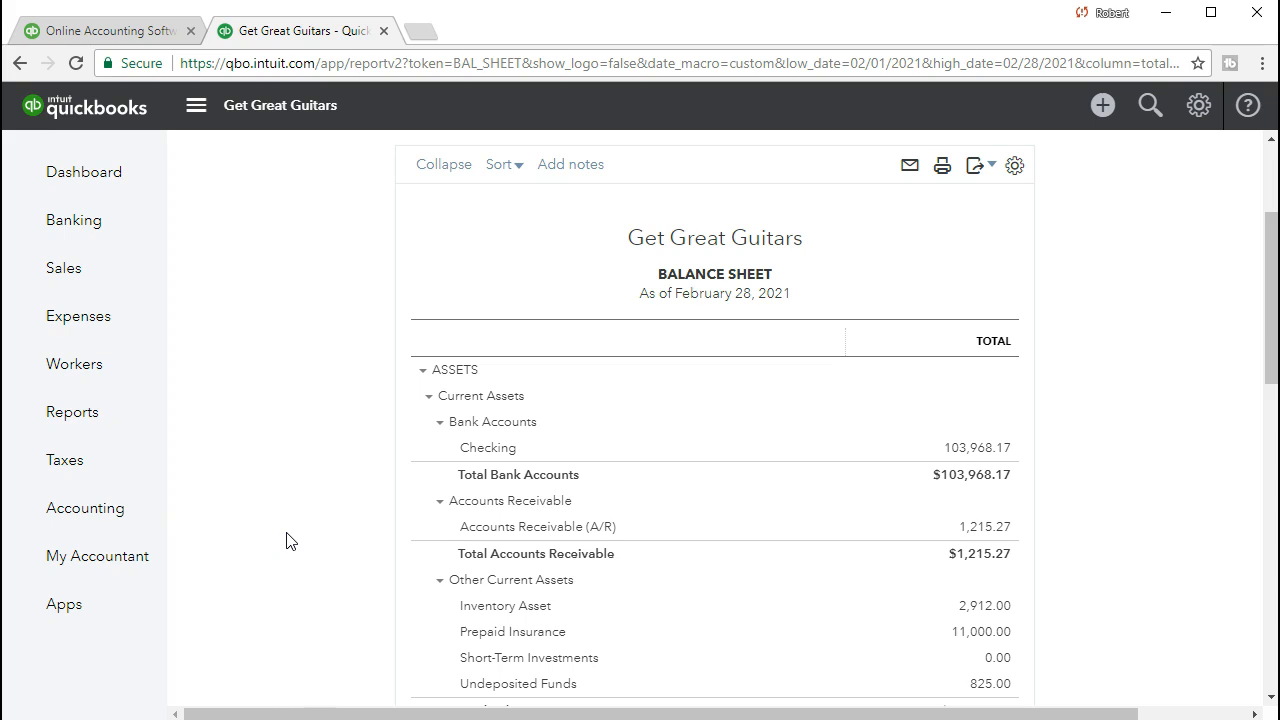
# Drill into Undeposited Funds to review Sales Receipt 1012 at 525.00, then return to Reports.
pyautogui.scroll(-1, 286, 541)
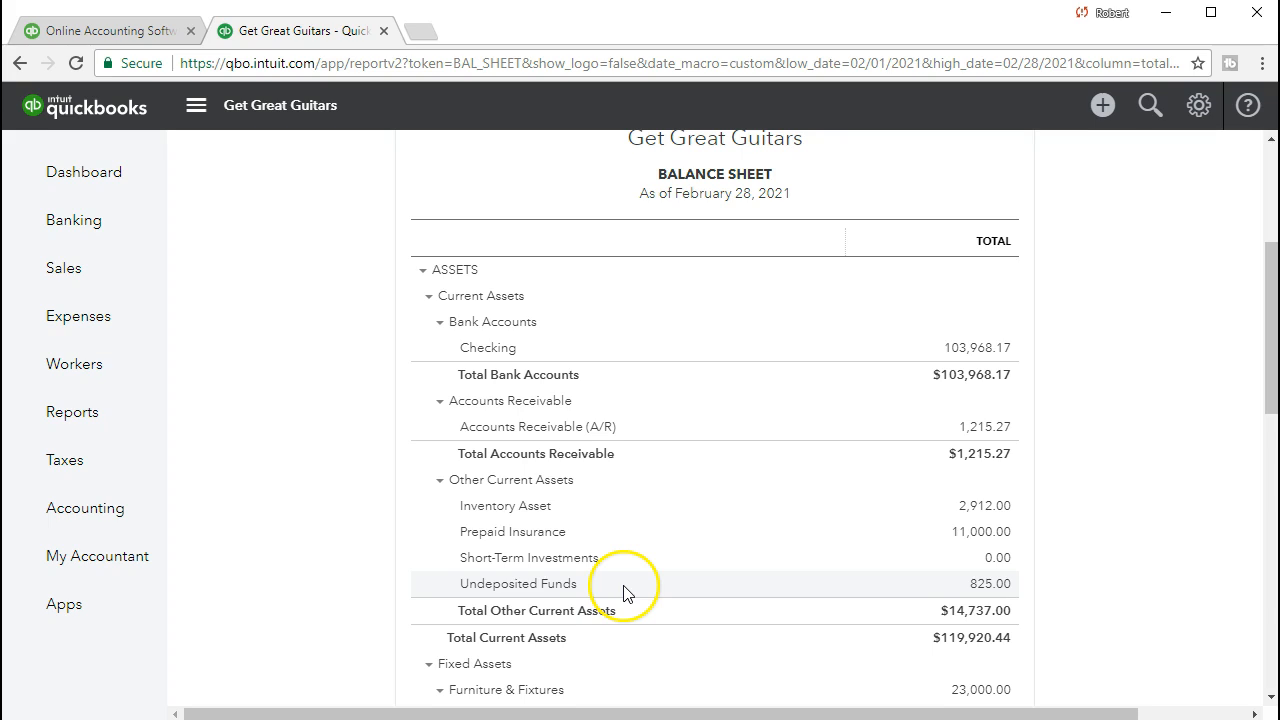
pyautogui.click(985, 588)
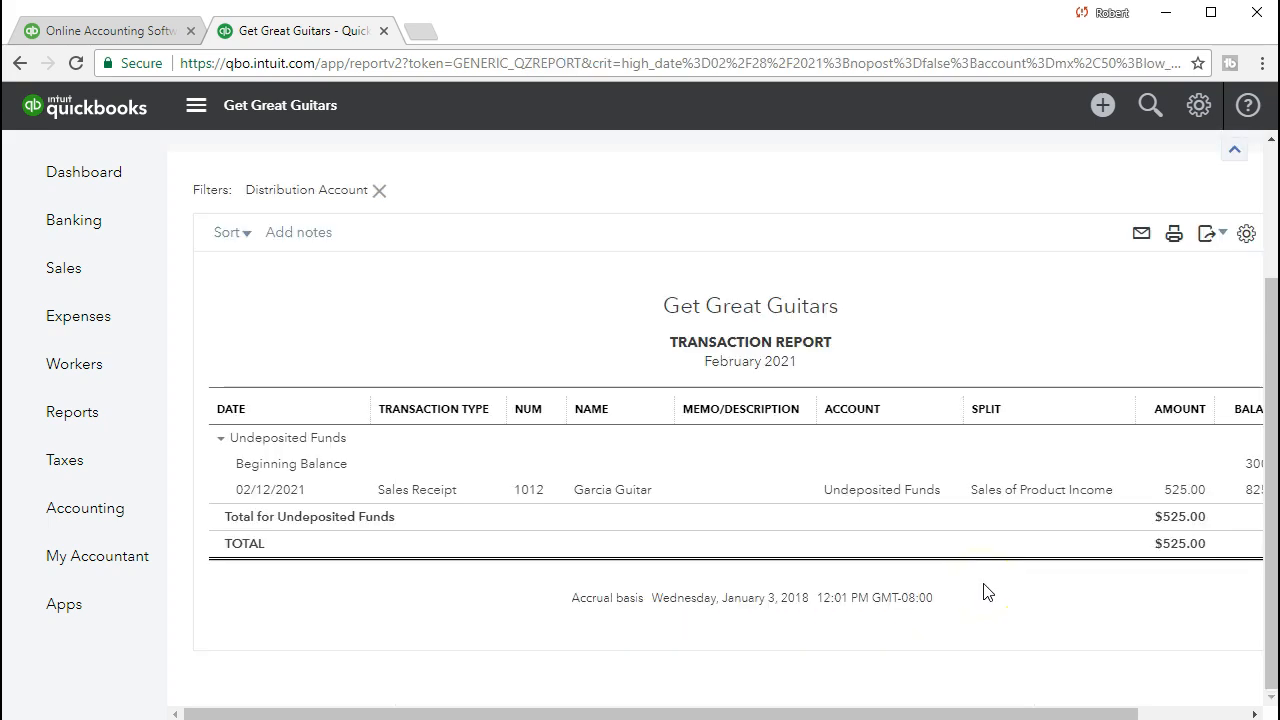
pyautogui.click(1185, 493)
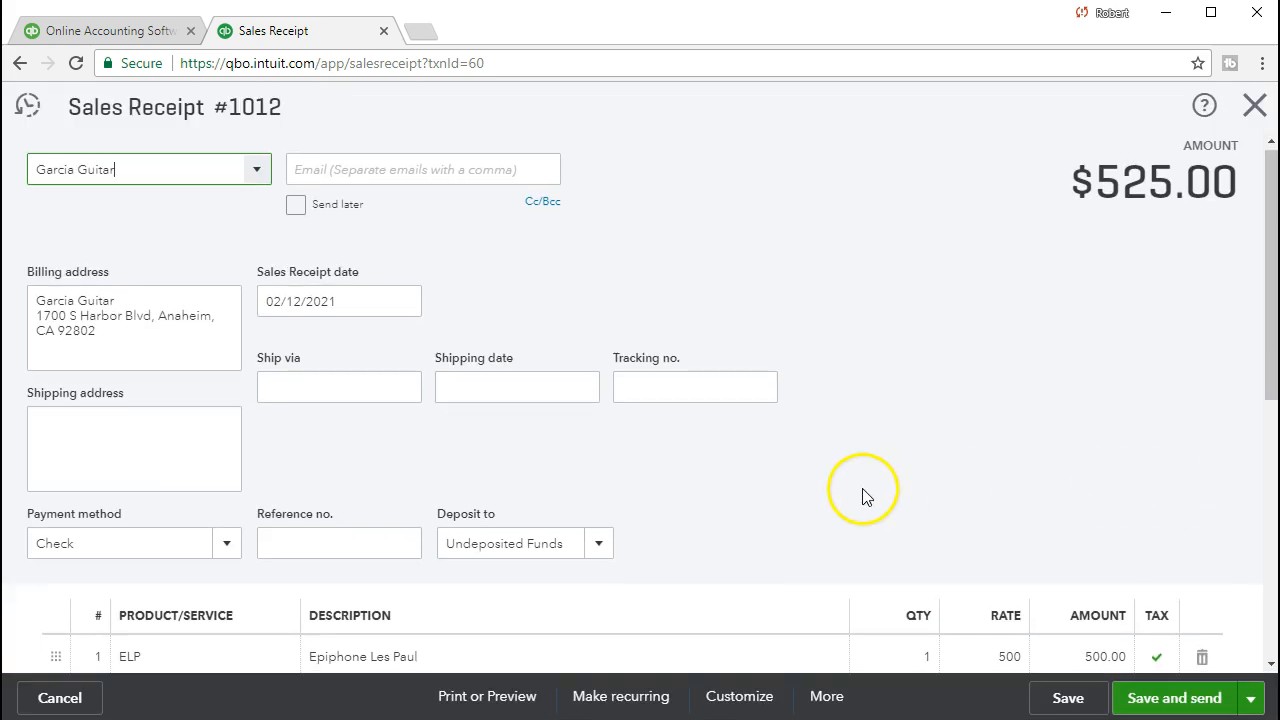
pyautogui.scroll(-4, 865, 497)
pyautogui.scroll(4, 865, 497)
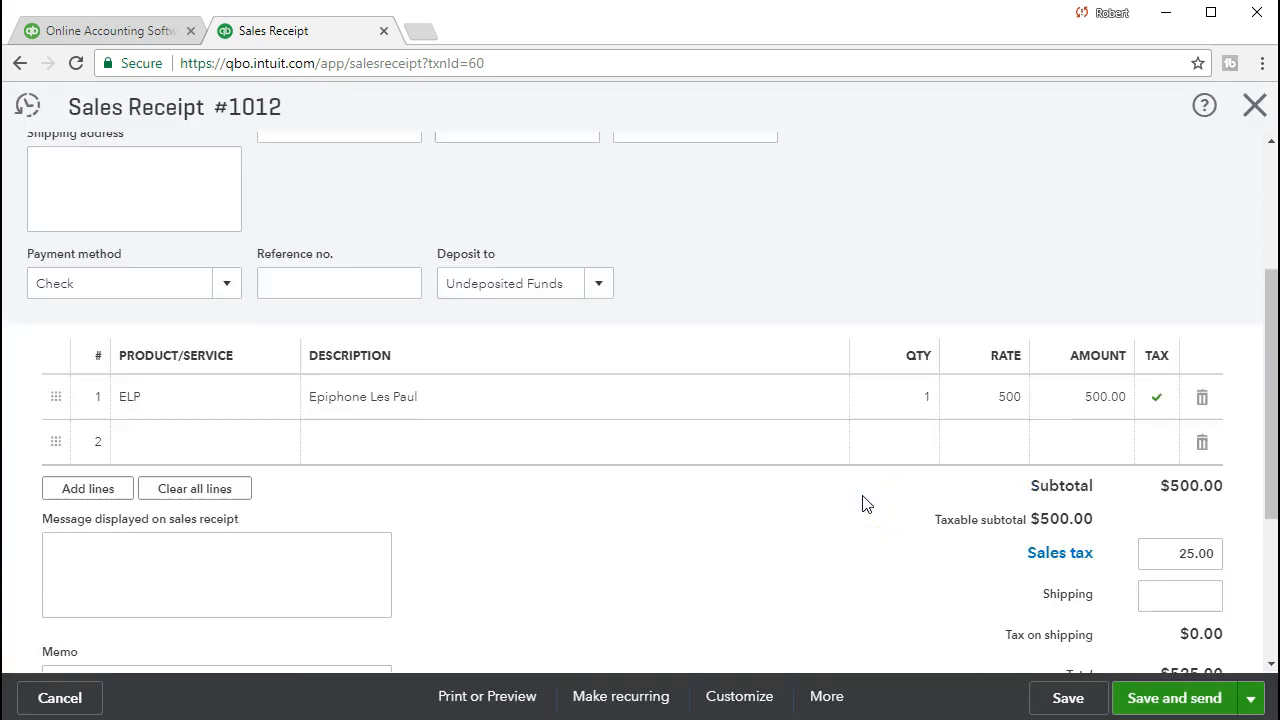
pyautogui.click(1254, 105)
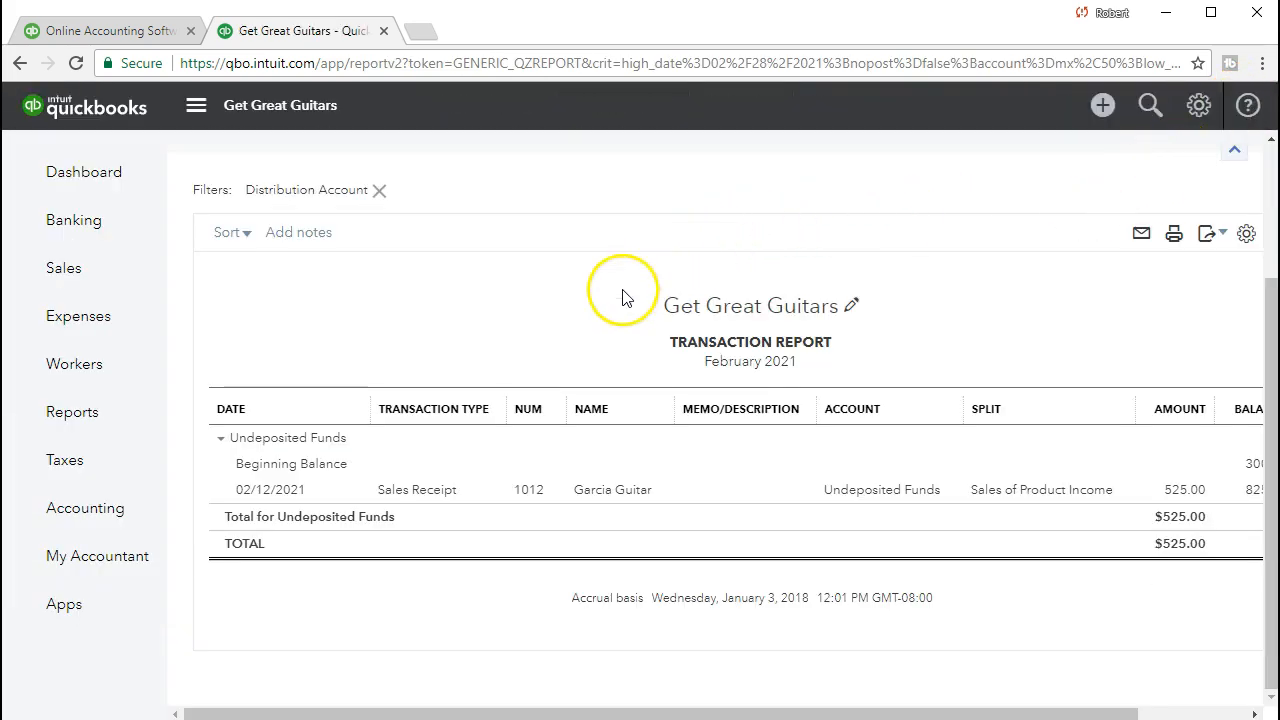
pyautogui.click(310, 157)
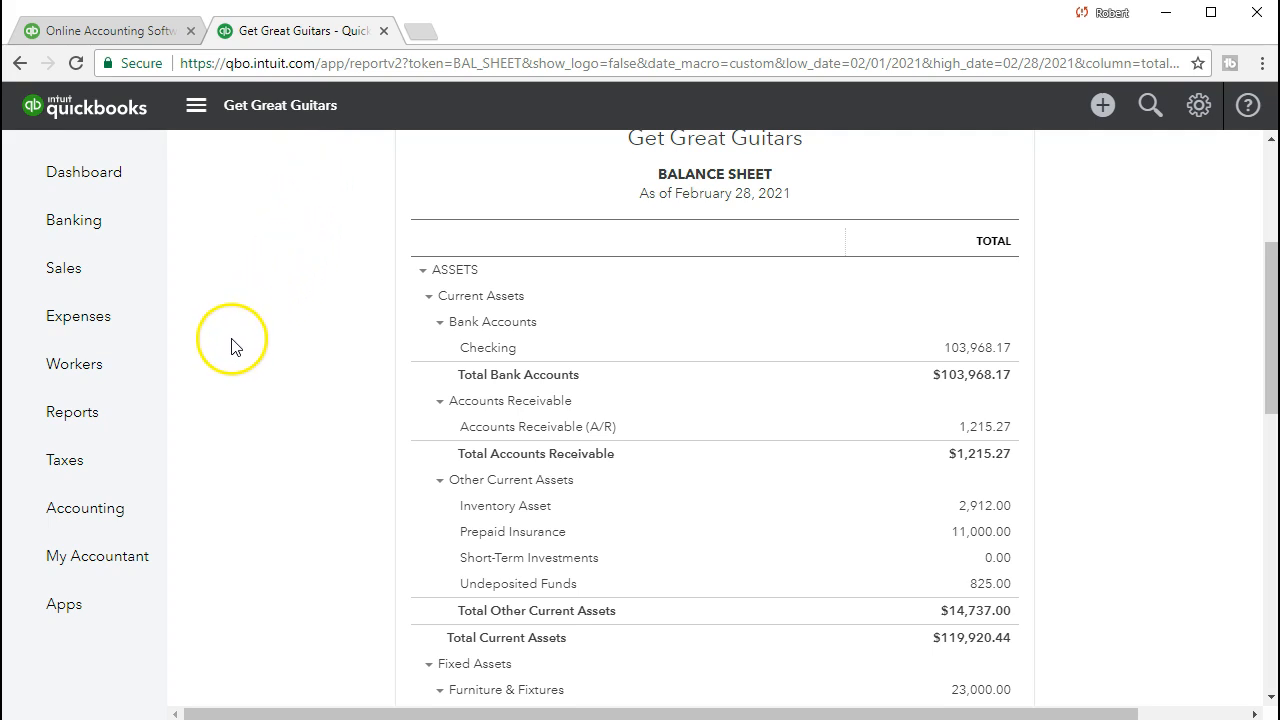
pyautogui.click(140, 420)
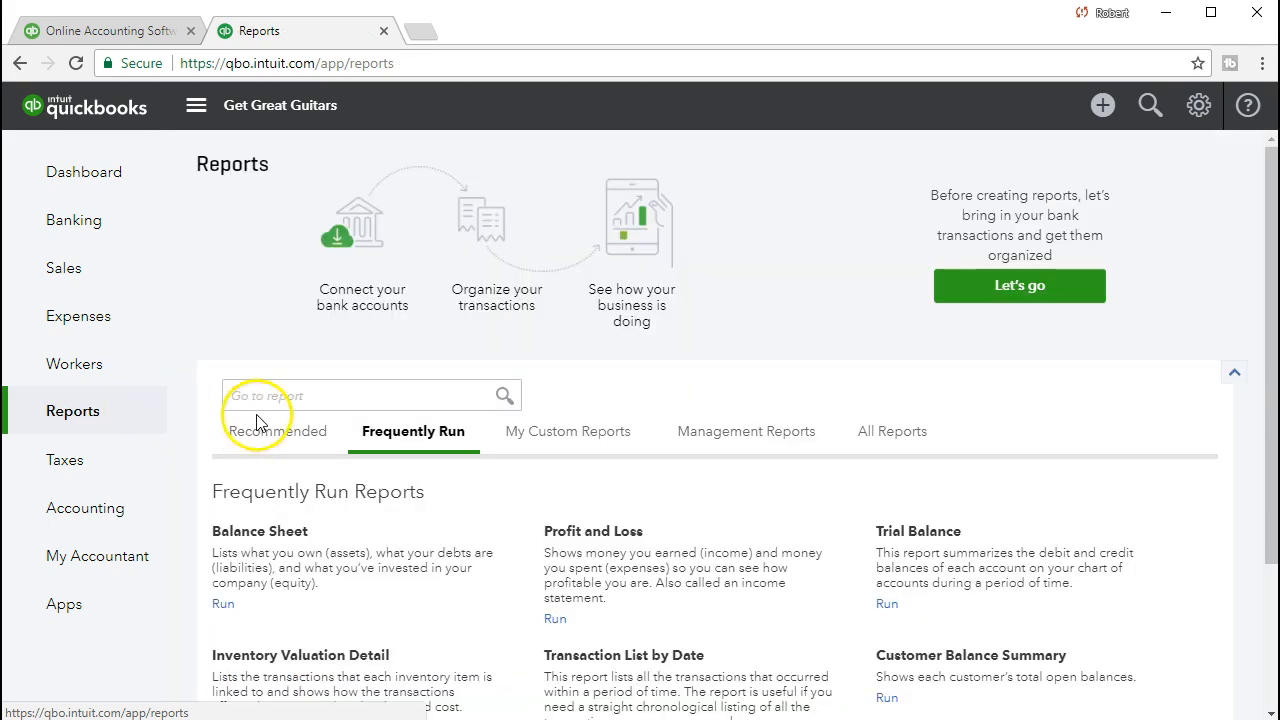
# Find and open the Profit and Loss report by searching 'Prof' in Go to report.
pyautogui.click(322, 398)
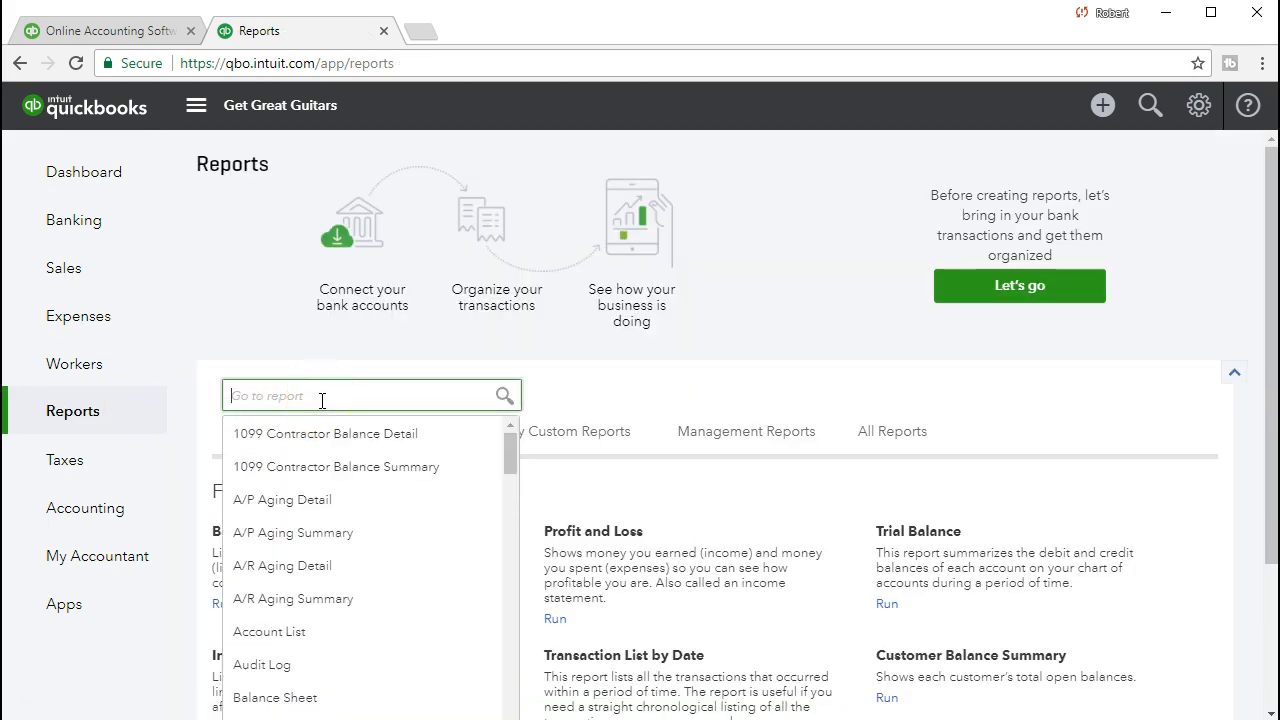
pyautogui.write('Prof')
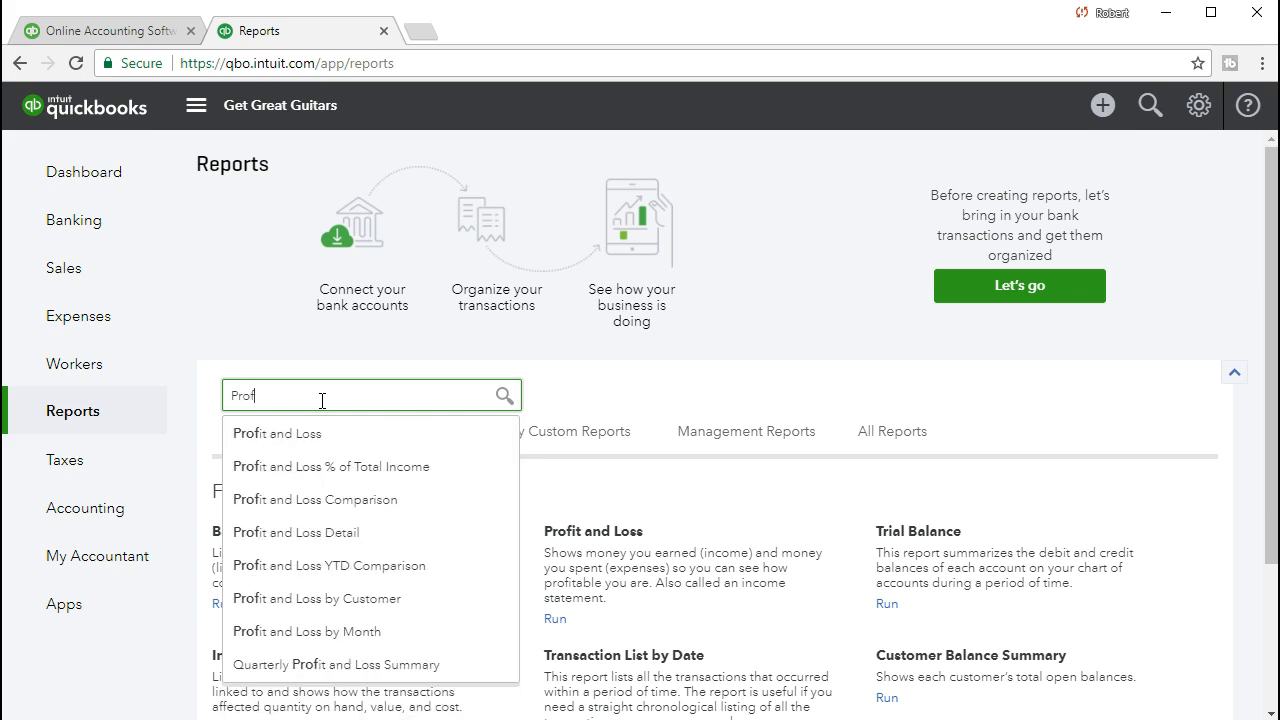
pyautogui.click(306, 433)
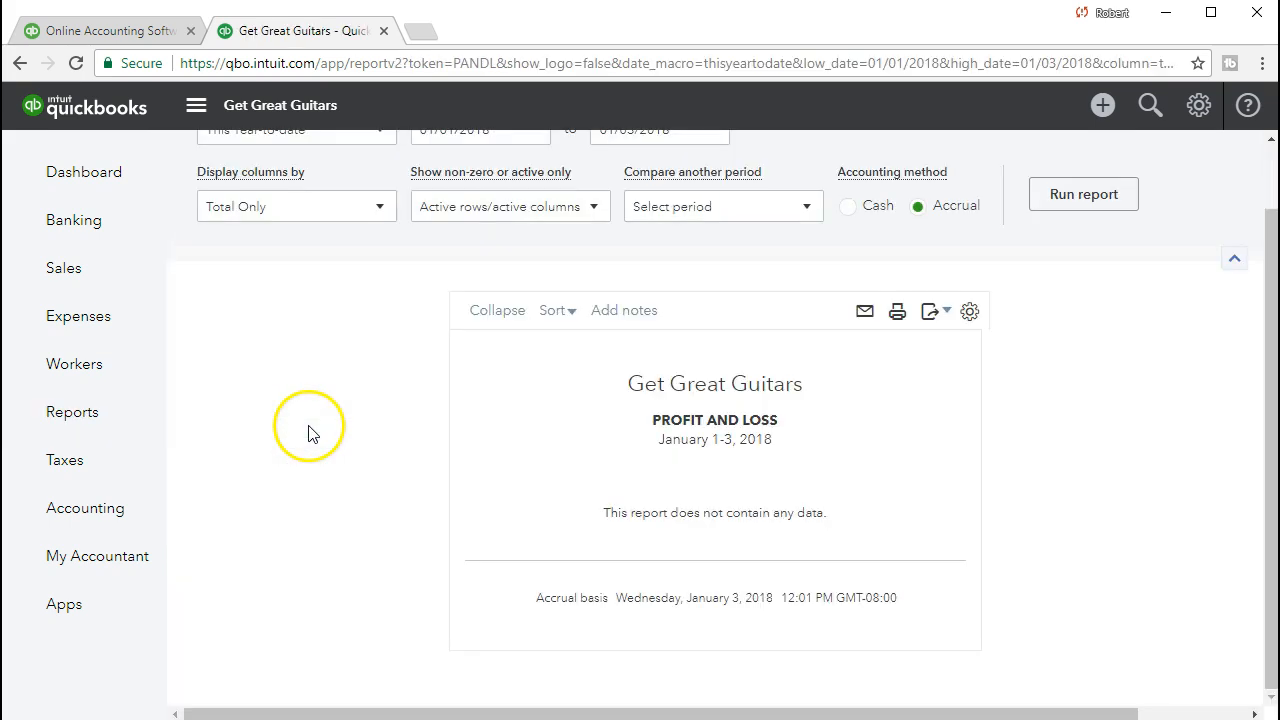
# Run Profit and Loss for 02/01/2021 to 02/28/2021, showing $500.00 Sales of Product Income.
pyautogui.scroll(1, 425, 338)
pyautogui.click(457, 203)
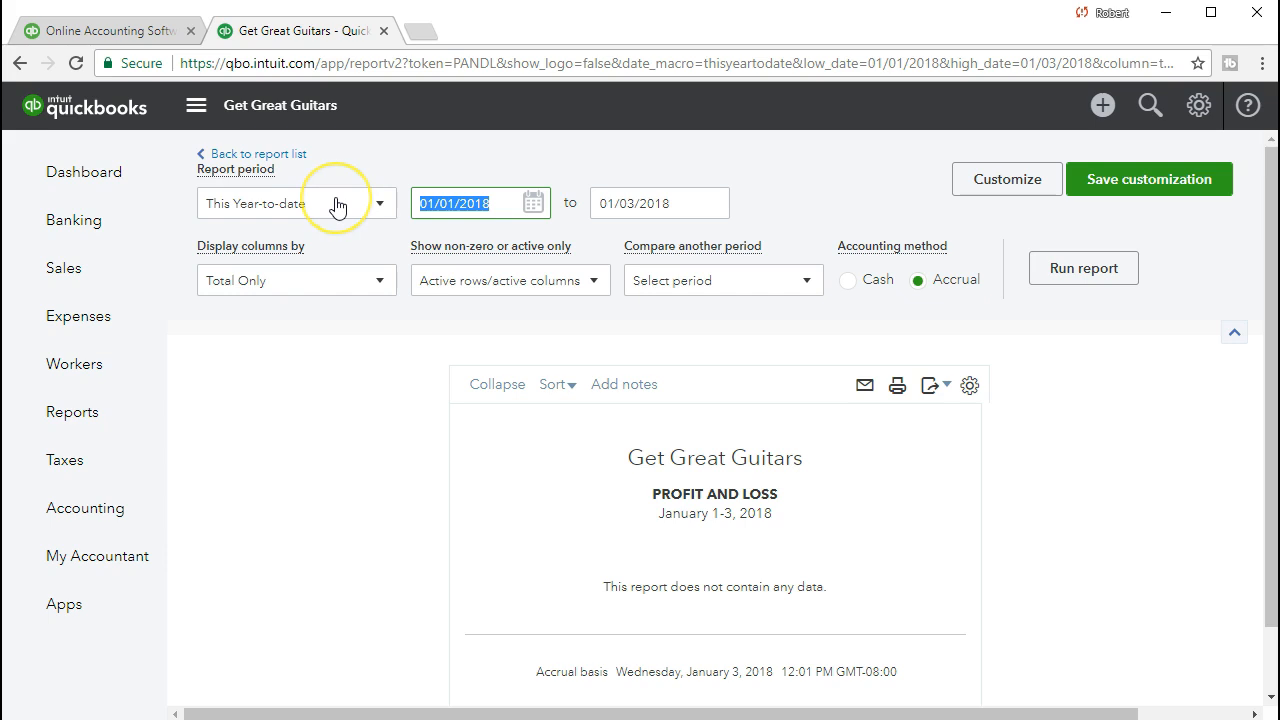
pyautogui.write('020121')
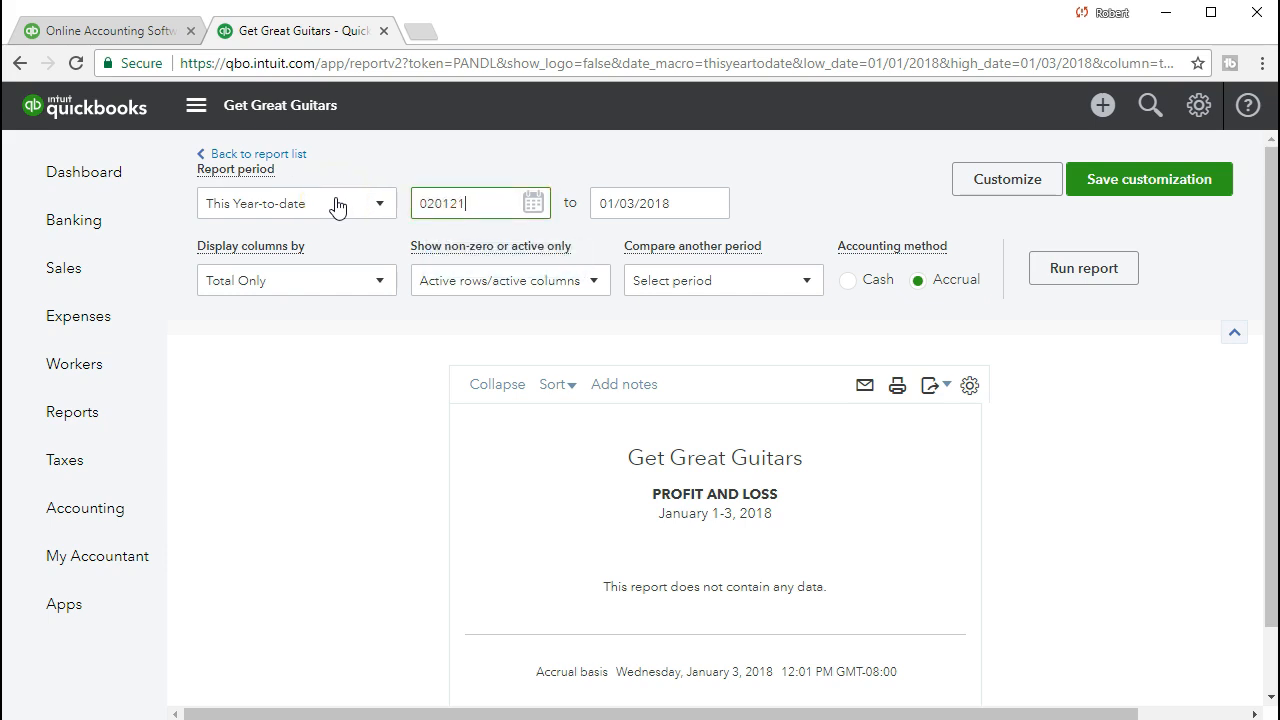
pyautogui.press('Tab')
pyautogui.write('02')
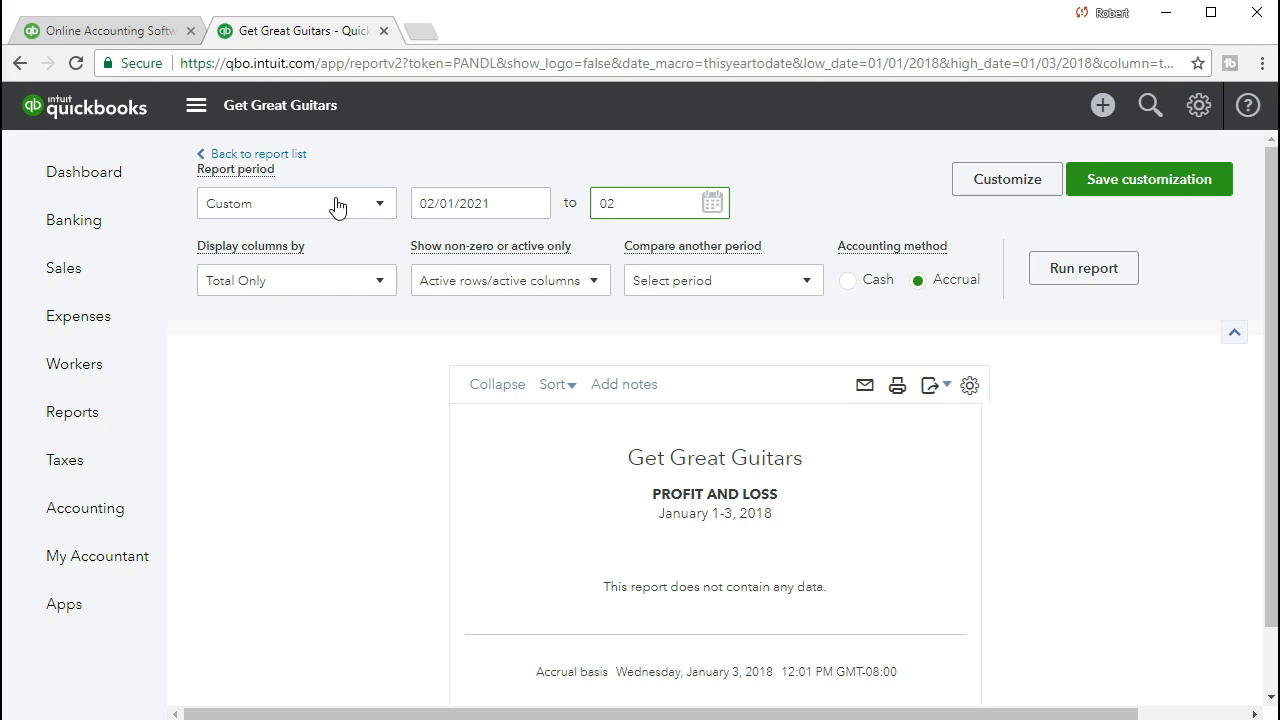
pyautogui.write('/28/2021')
pyautogui.press('Tab')
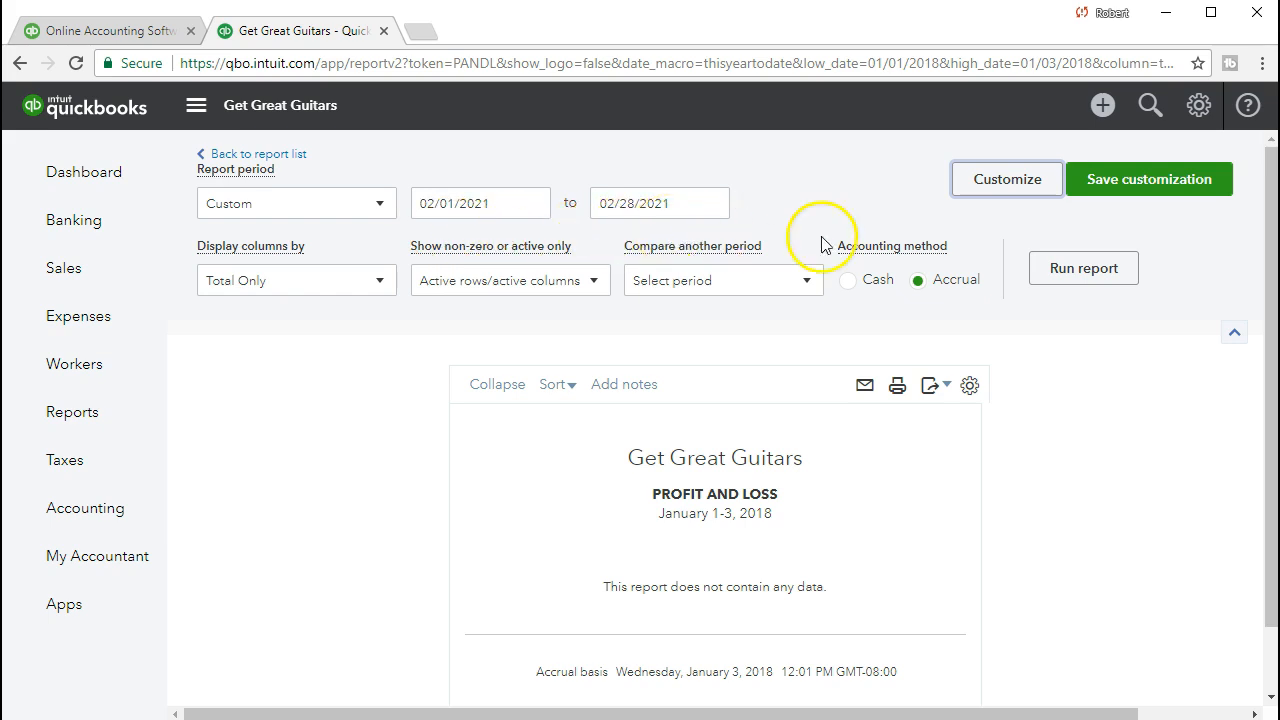
pyautogui.click(1062, 270)
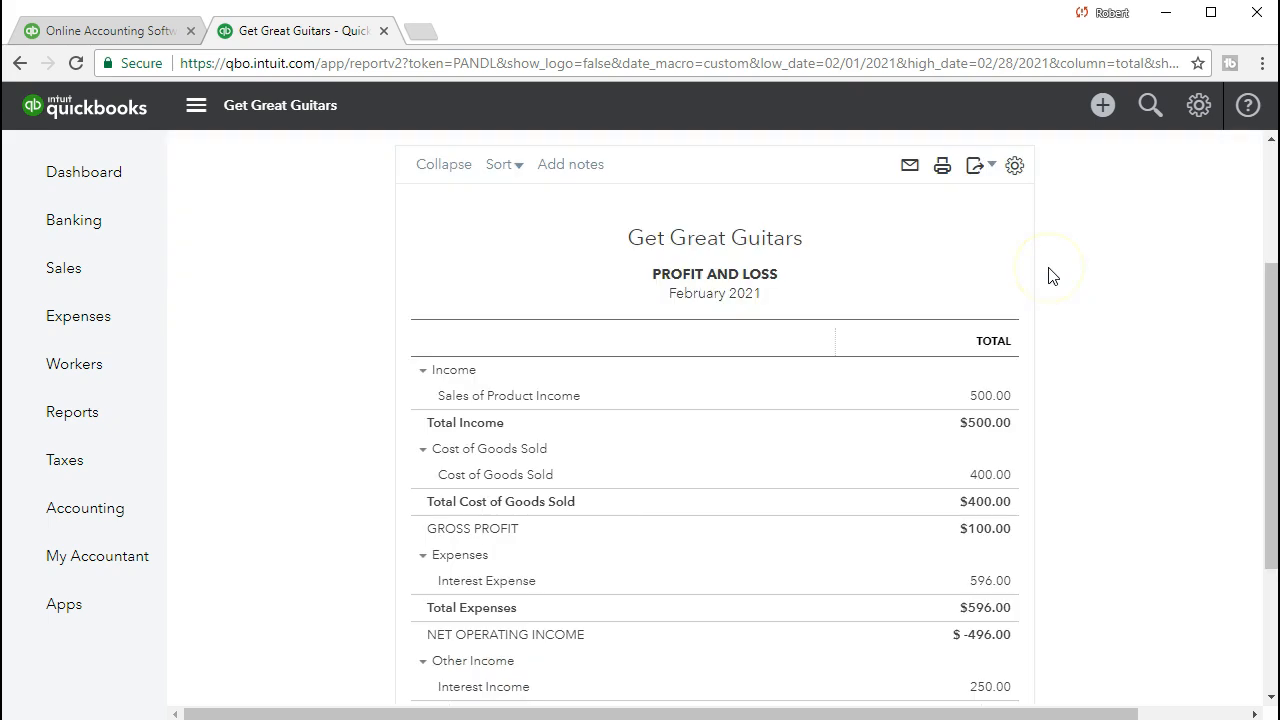
# Drill from the 500.00 Sales of Product Income into Sales Receipt 1012, check its $525.00 total, and close it.
pyautogui.click(997, 400)
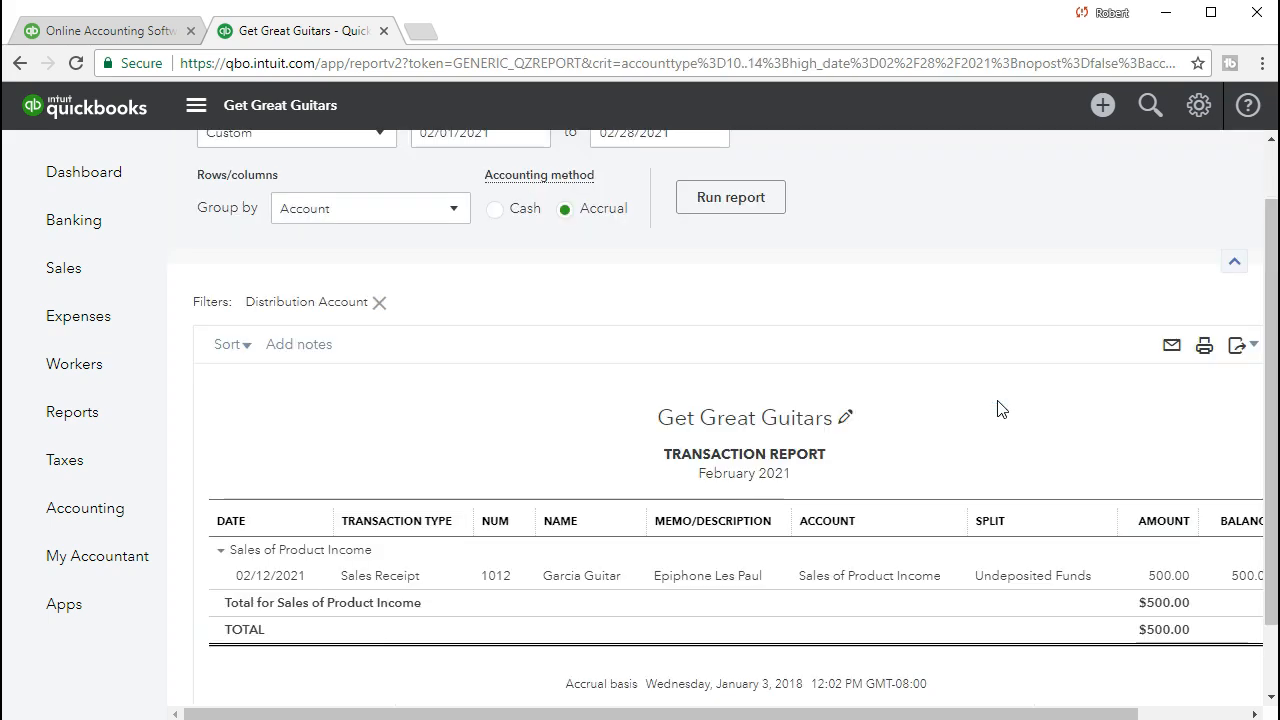
pyautogui.click(1166, 578)
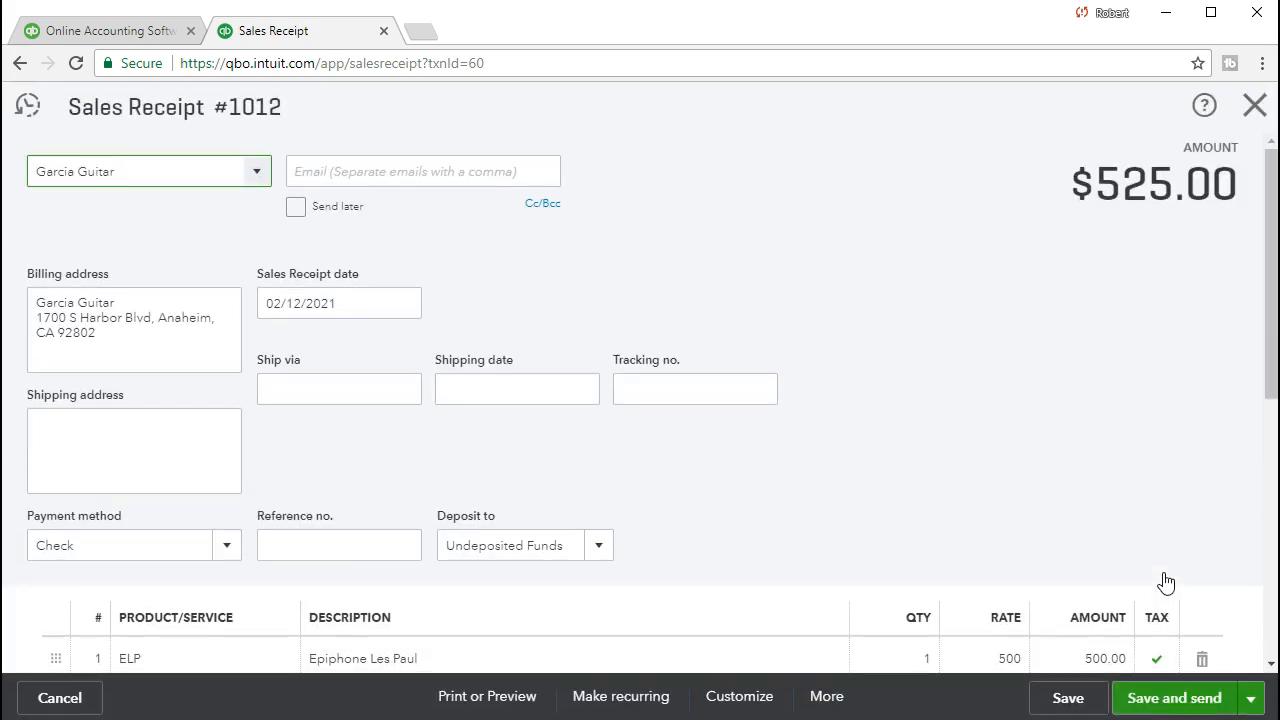
pyautogui.scroll(-4, 1003, 455)
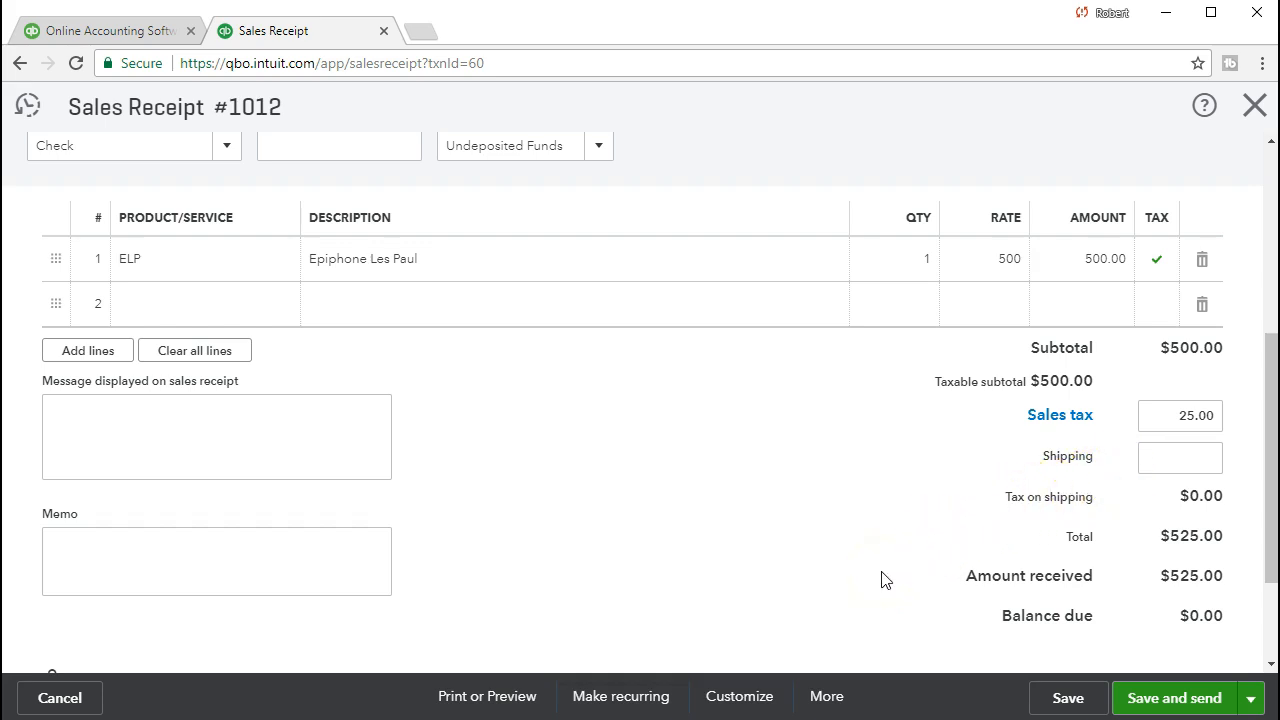
pyautogui.scroll(1, 882, 579)
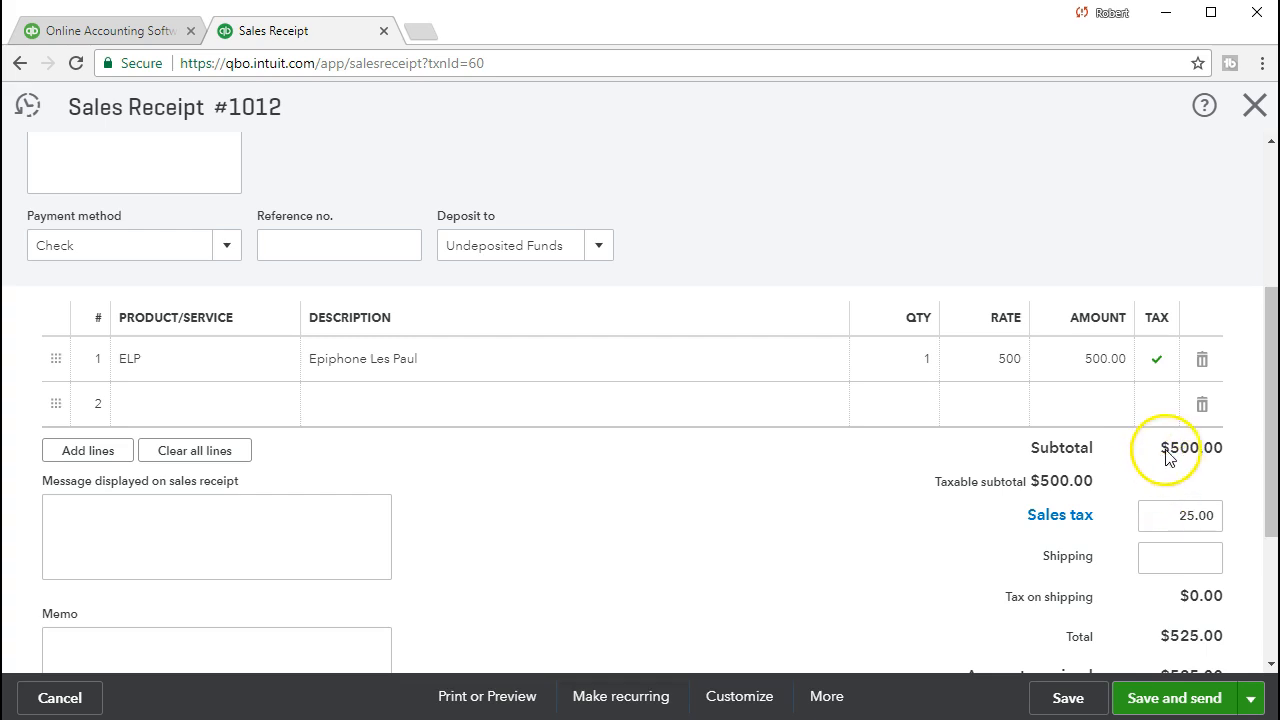
pyautogui.click(1254, 112)
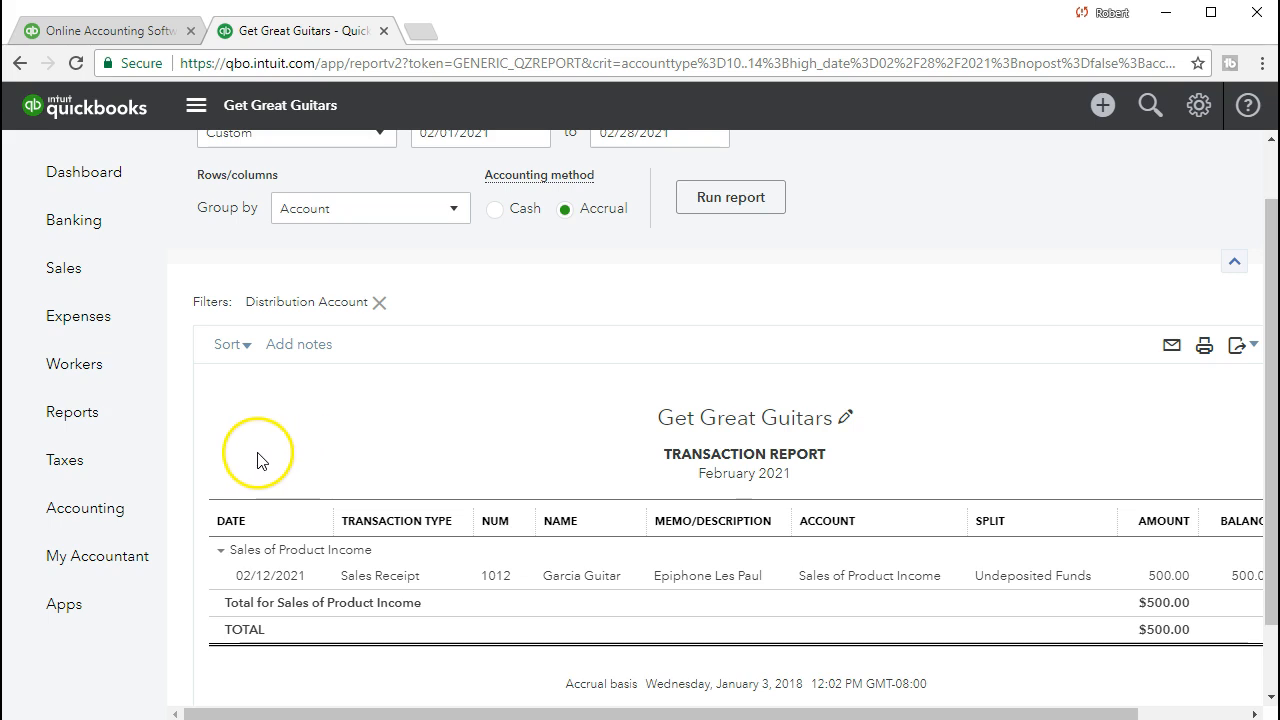
# Open the Balance Sheet report by searching 'bal' in Reports.
pyautogui.click(126, 436)
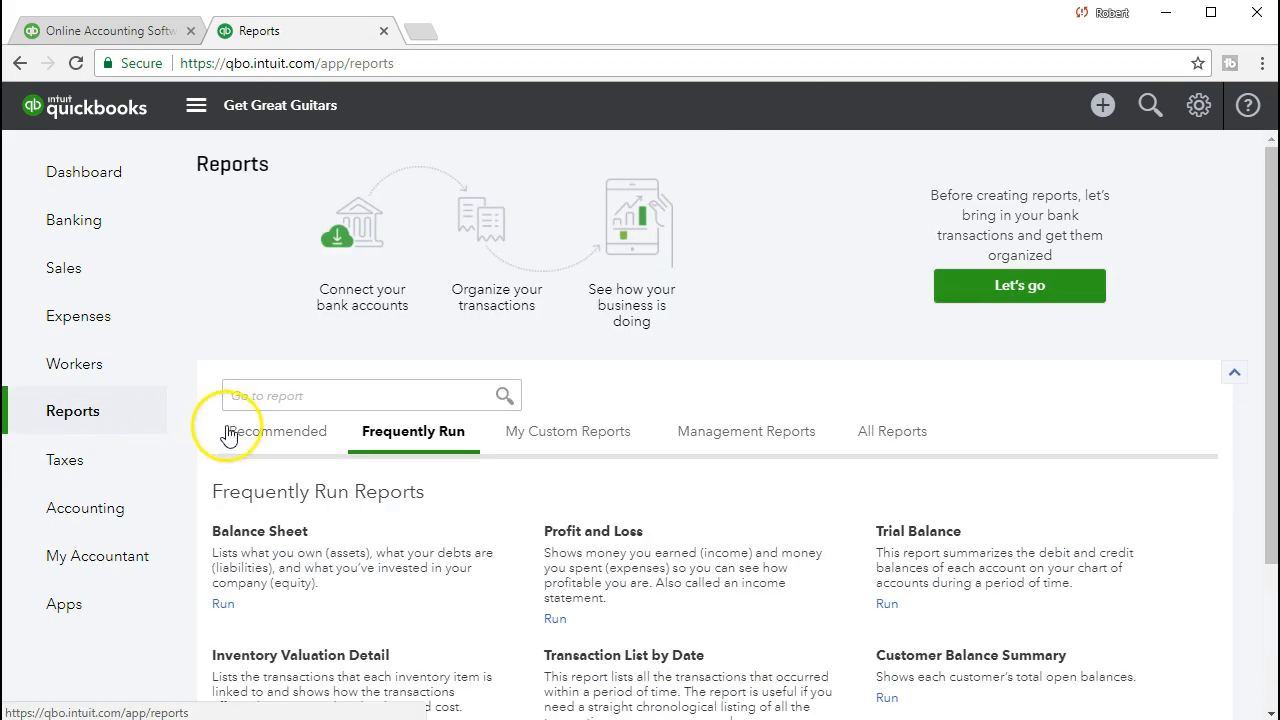
pyautogui.click(285, 396)
pyautogui.write('bal')
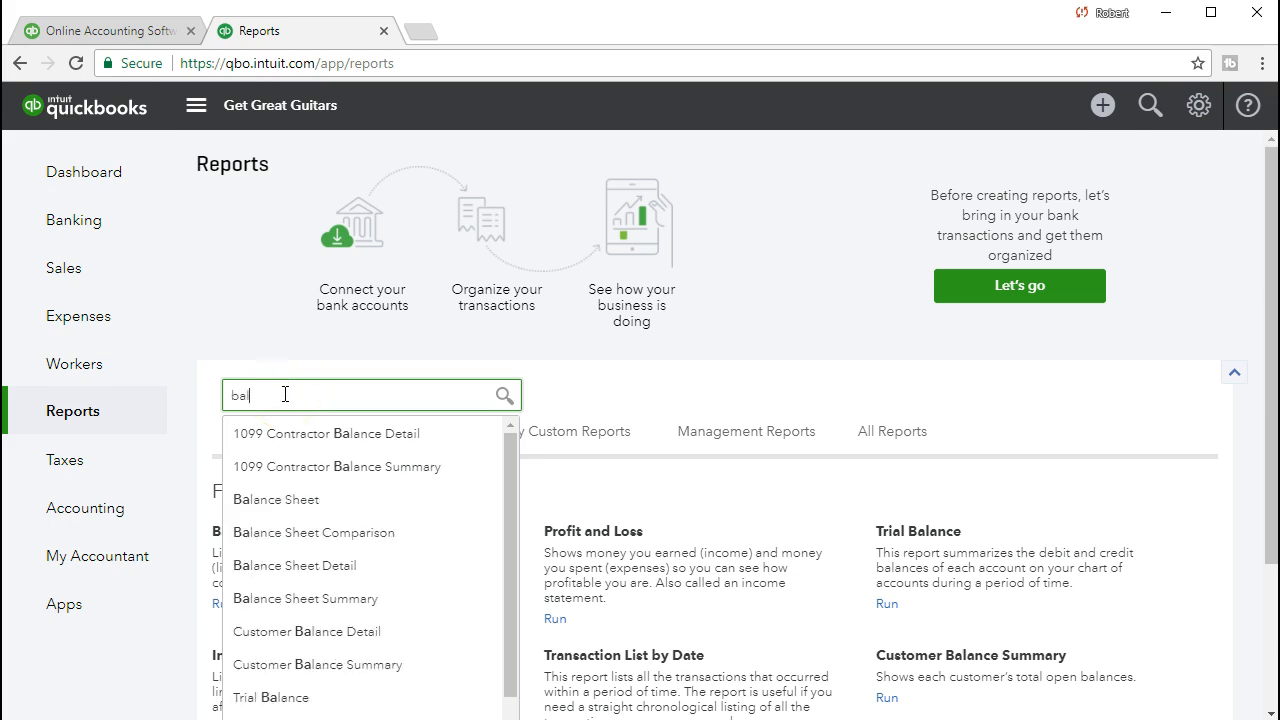
pyautogui.click(290, 500)
# Rerun the Balance Sheet for 02/01/2021–02/28/2021, showing Undeposited Funds of 825.00.
pyautogui.click(503, 201)
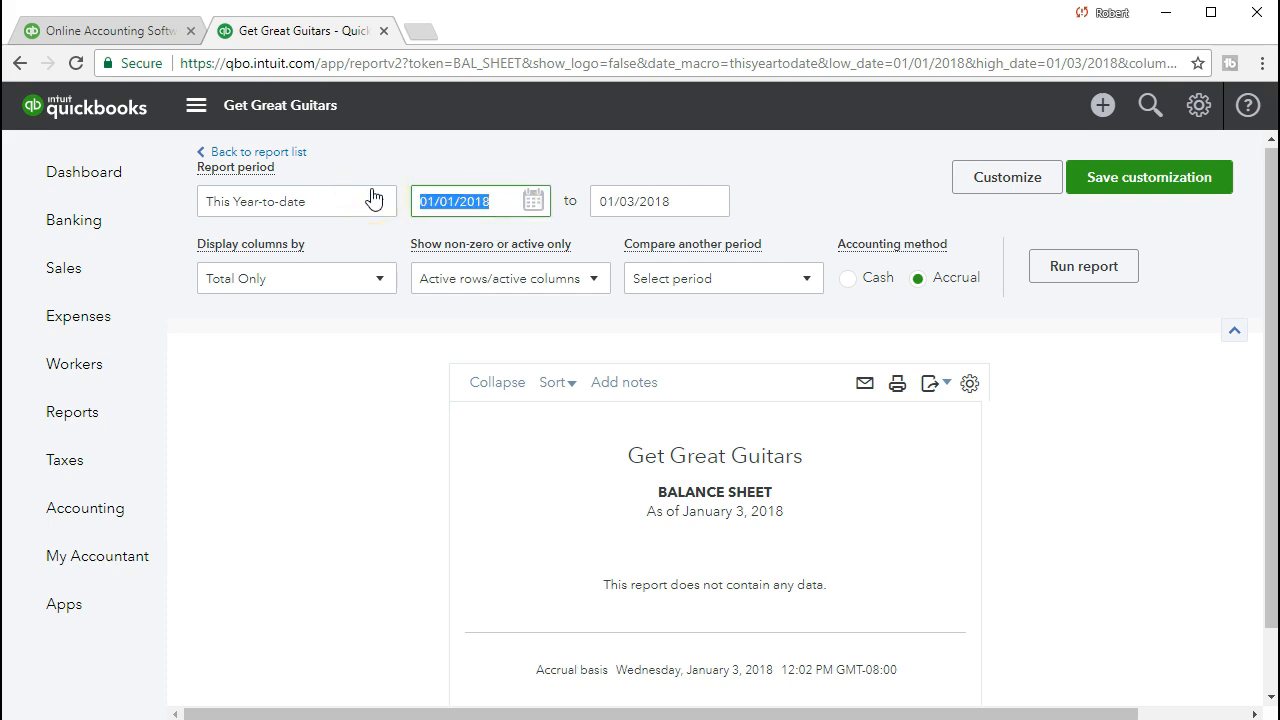
pyautogui.write('02/01/202')
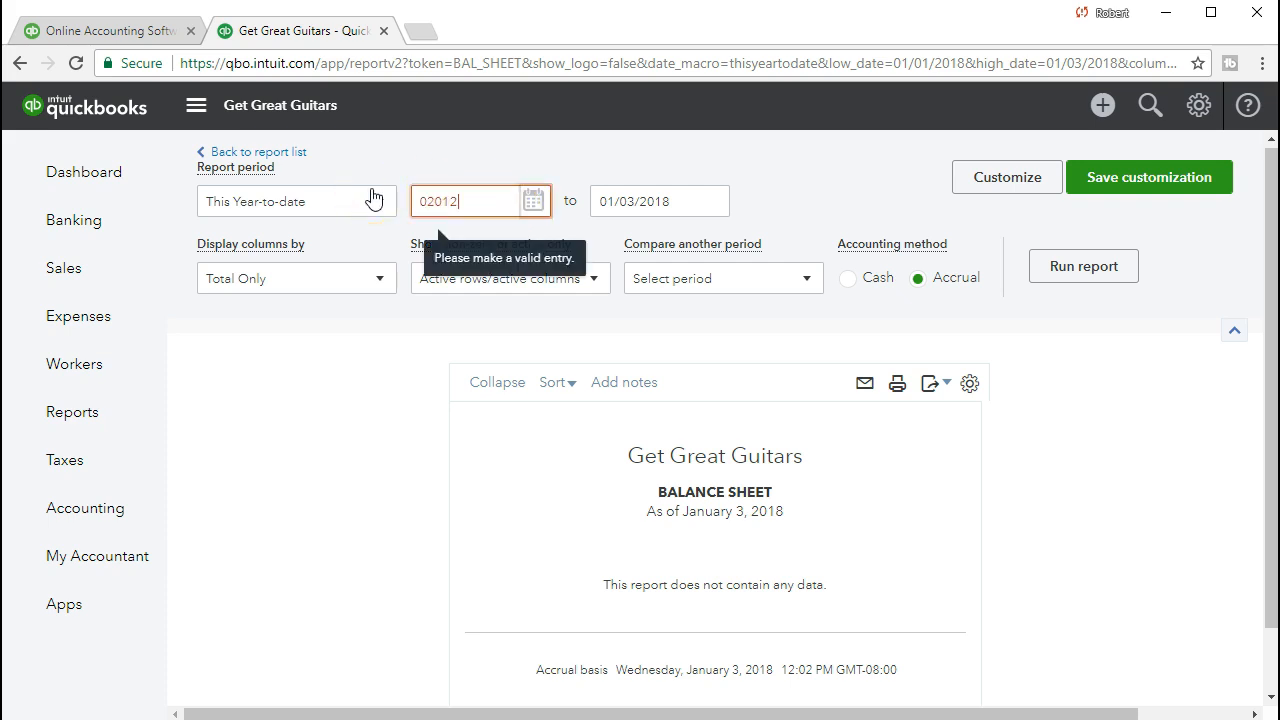
pyautogui.write('1')
pyautogui.press('Tab')
pyautogui.write('02/28/202')
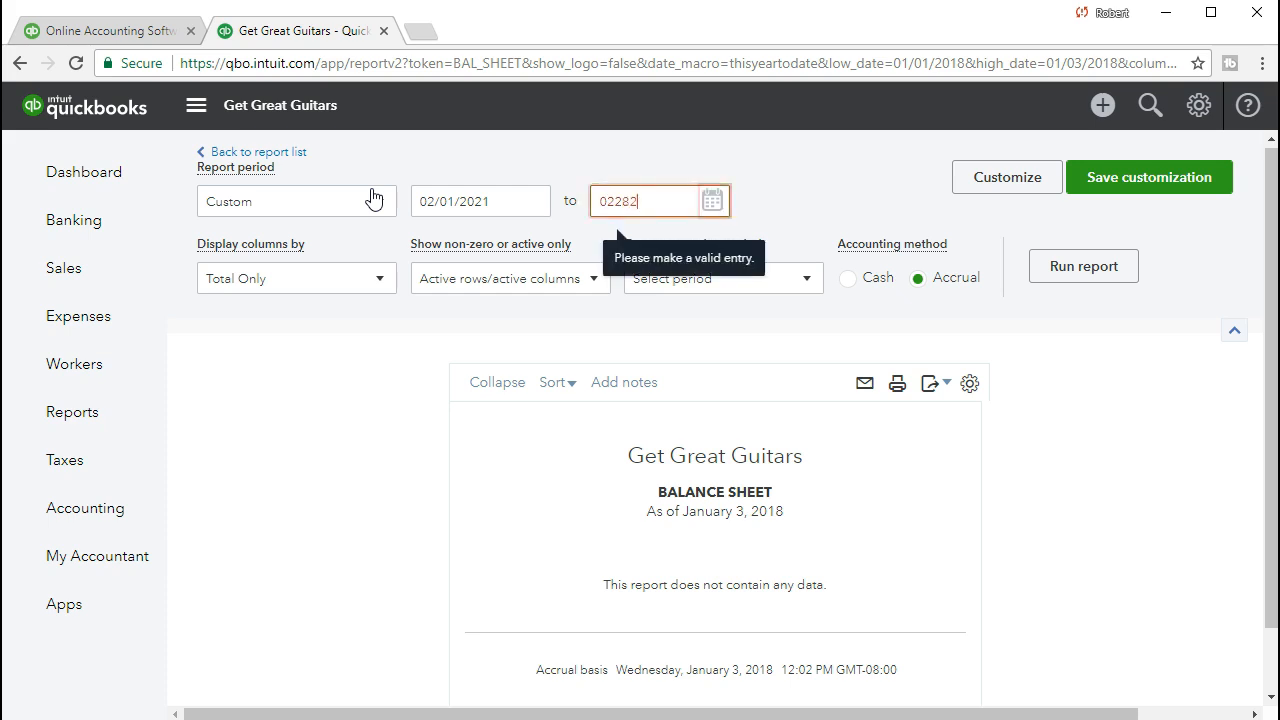
pyautogui.write('1')
pyautogui.press('Tab')
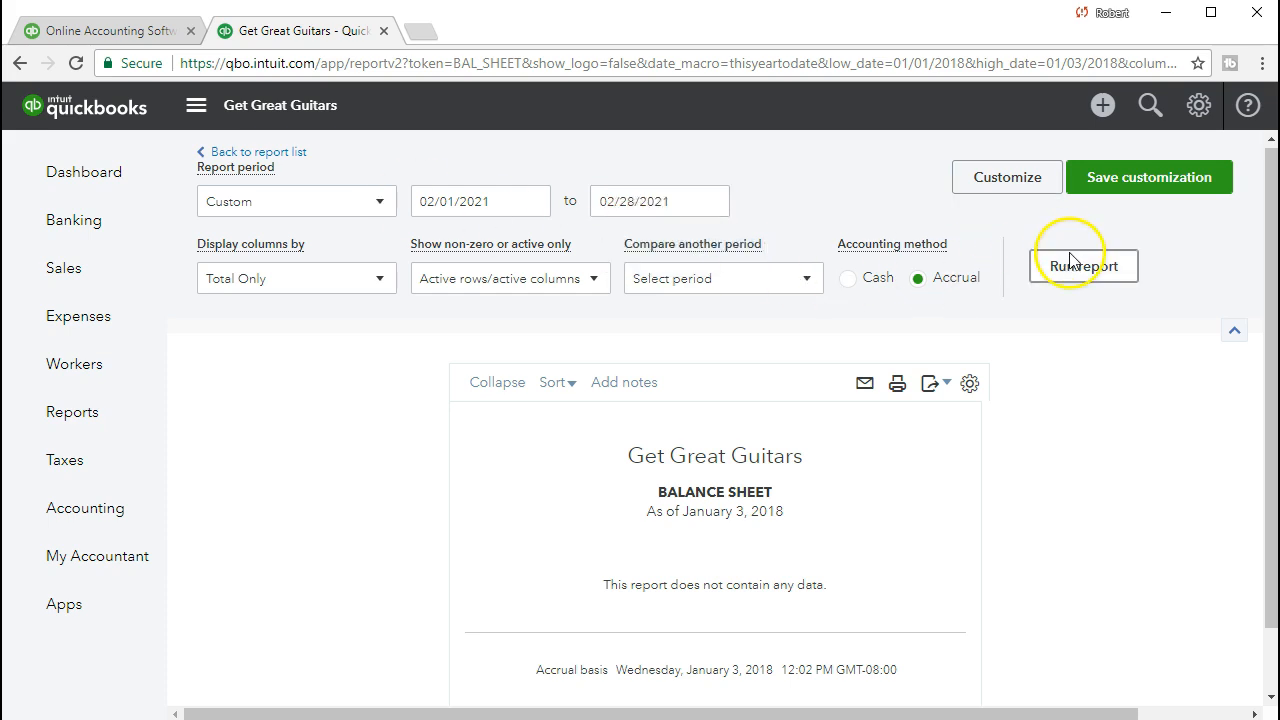
pyautogui.click(1070, 264)
pyautogui.scroll(-3, 846, 418)
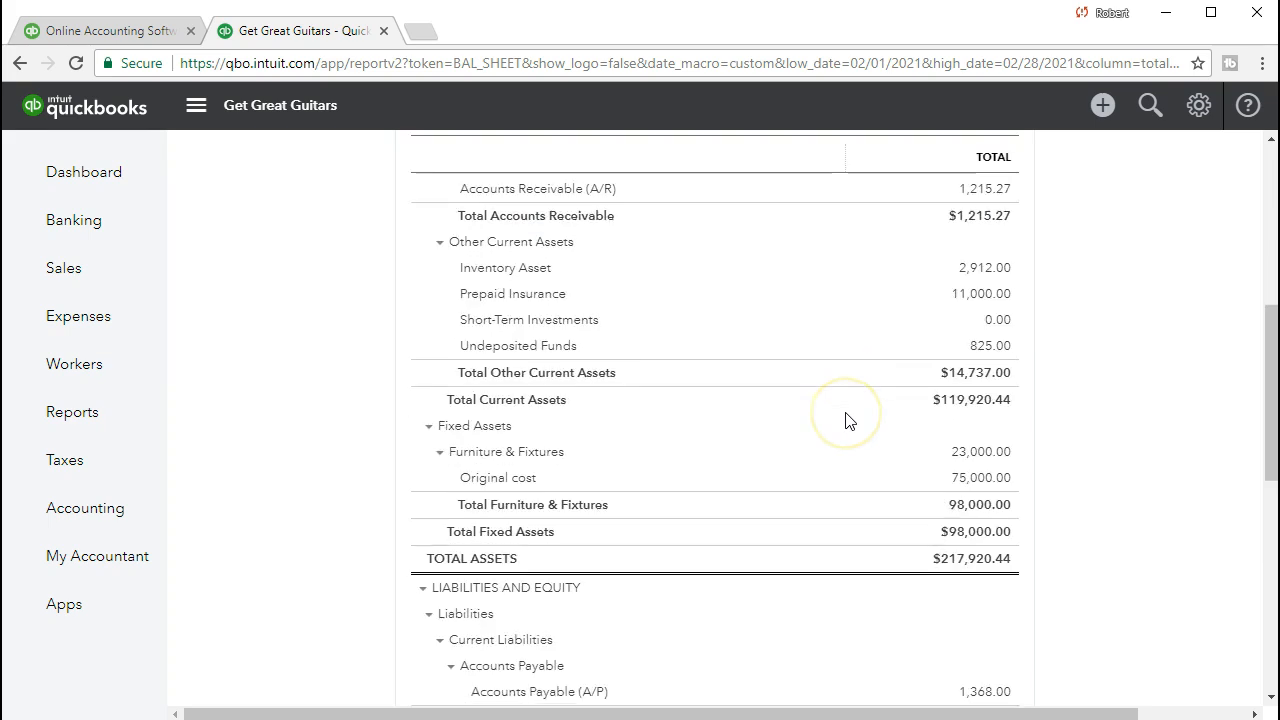
pyautogui.scroll(-4, 846, 418)
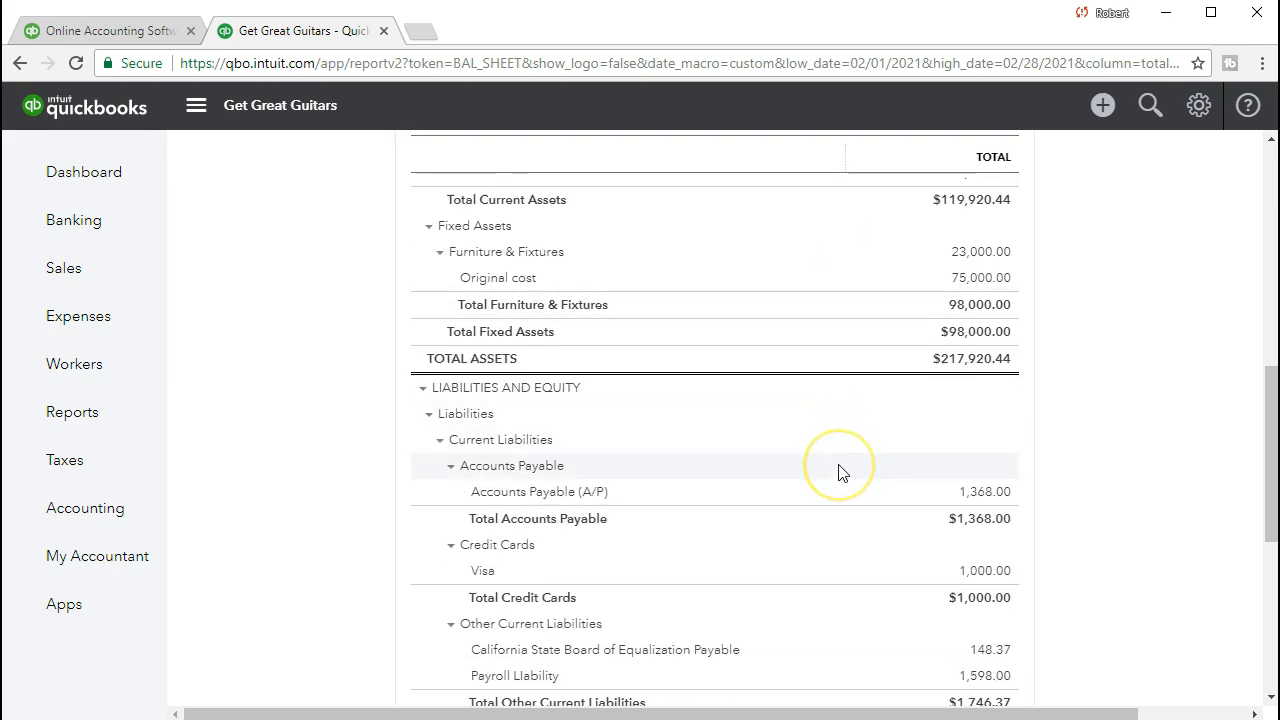
pyautogui.scroll(-2, 839, 472)
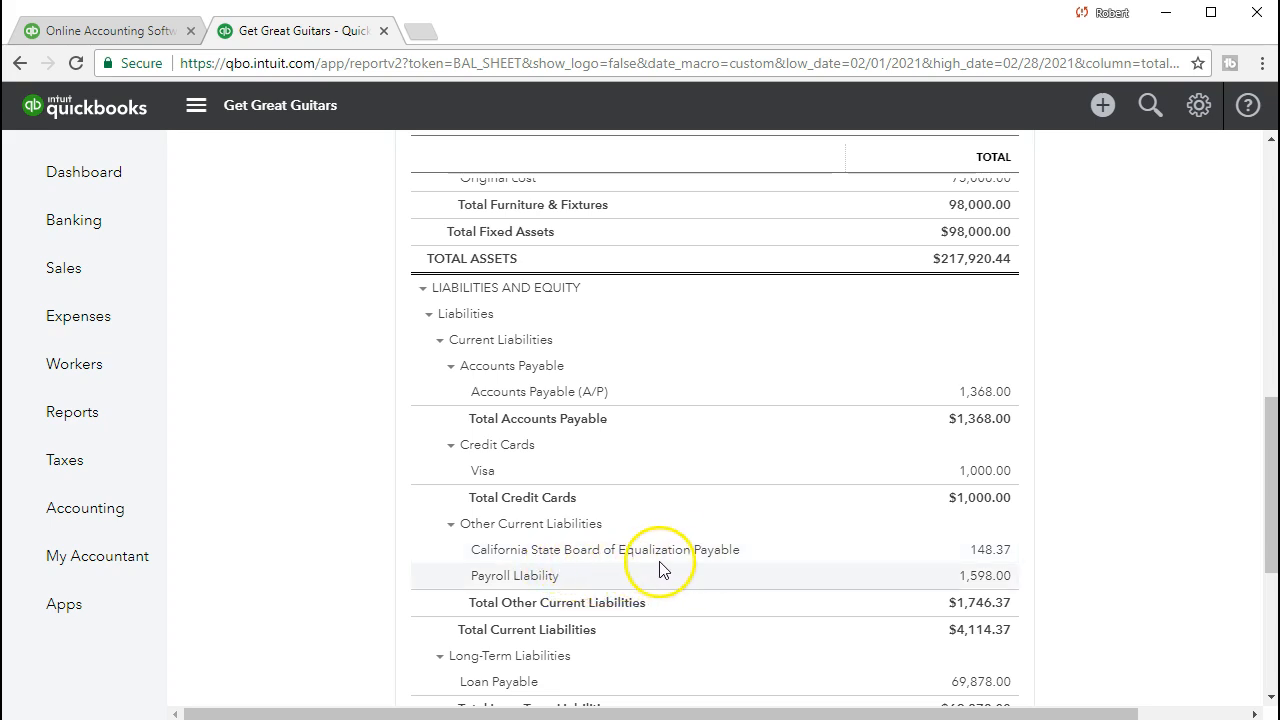
pyautogui.click(978, 556)
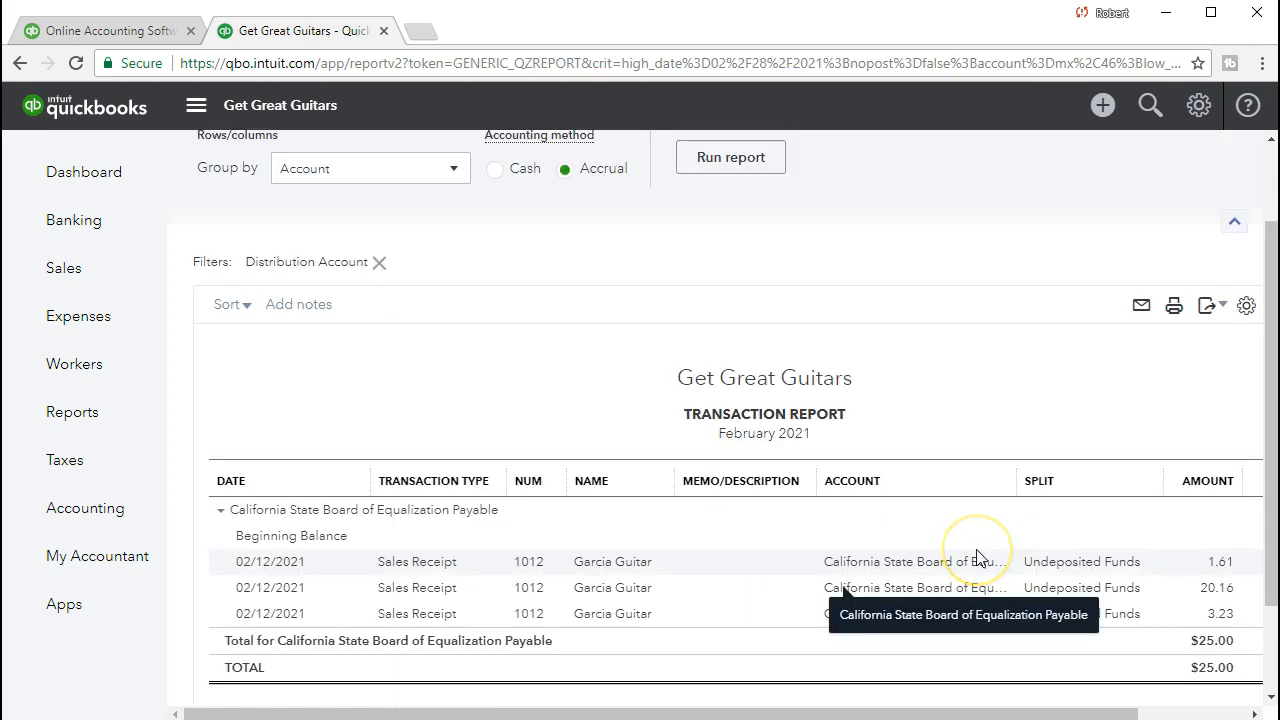
# Reopen Sales Receipt 1012 from the tax entry, confirm 25.00 sales tax and $525.00 total, then close it.
pyautogui.scroll(-1, 978, 557)
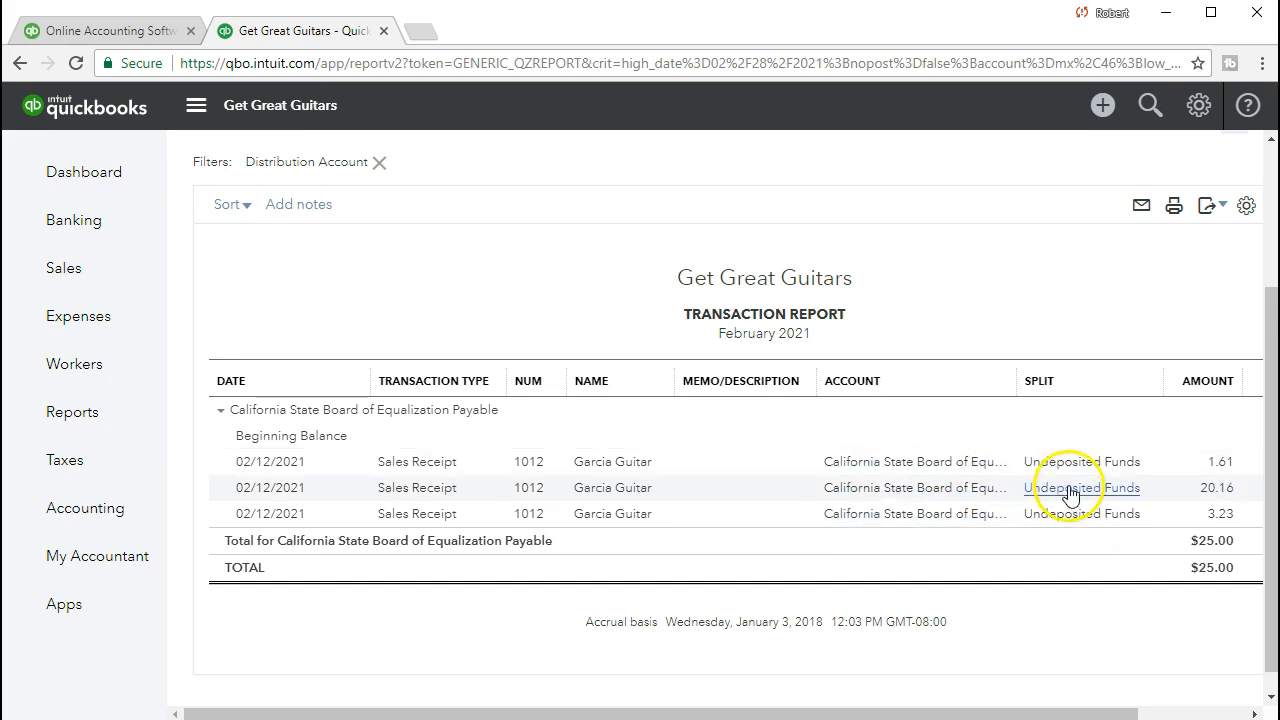
pyautogui.click(1213, 490)
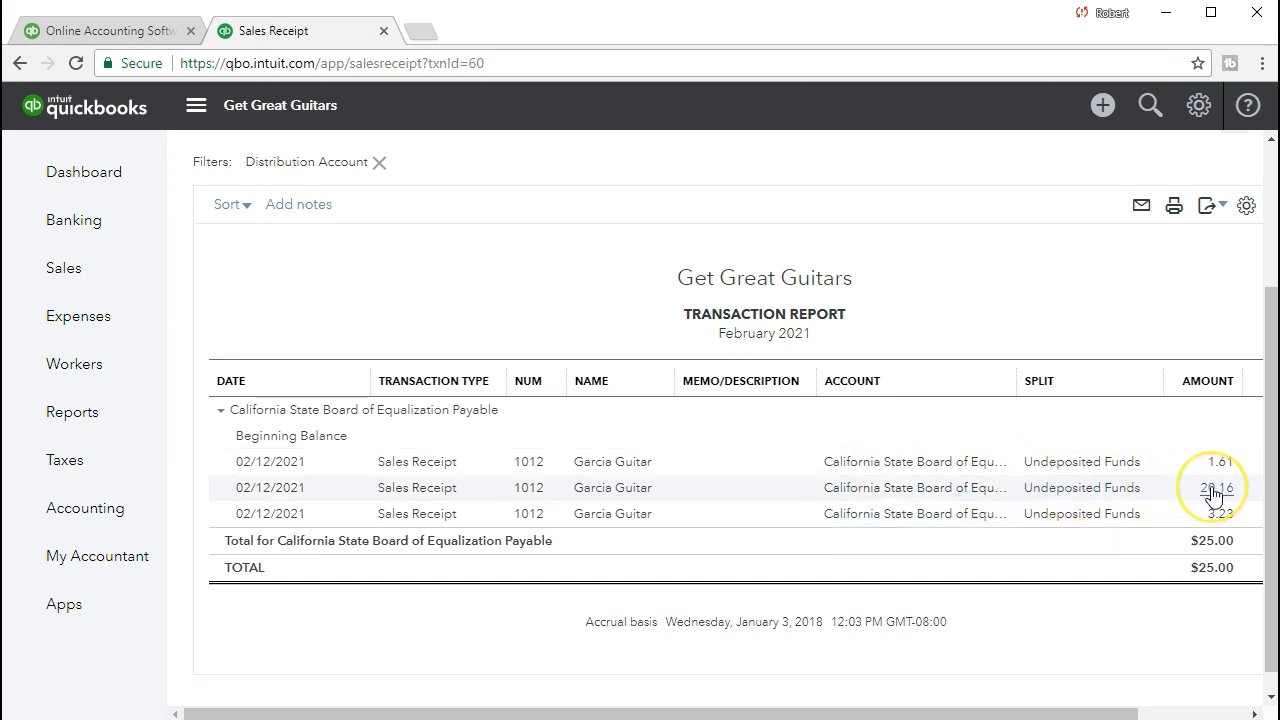
pyautogui.scroll(-4, 1213, 495)
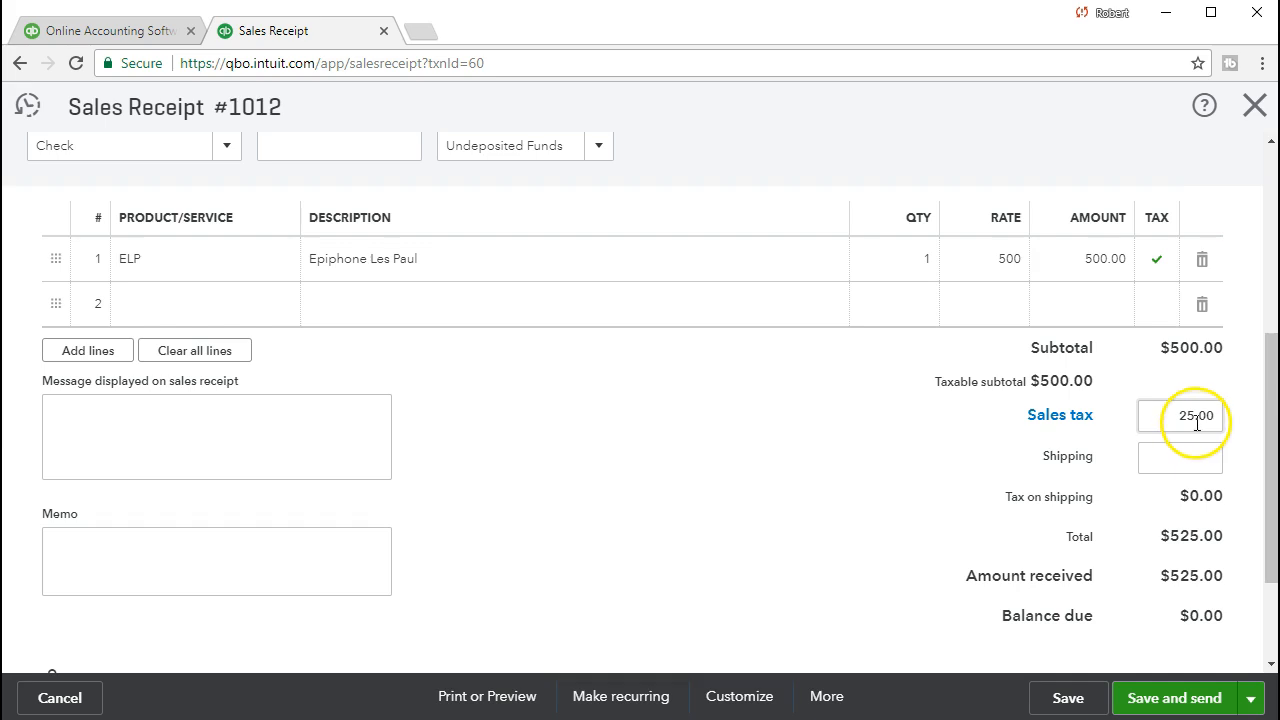
pyautogui.click(1258, 104)
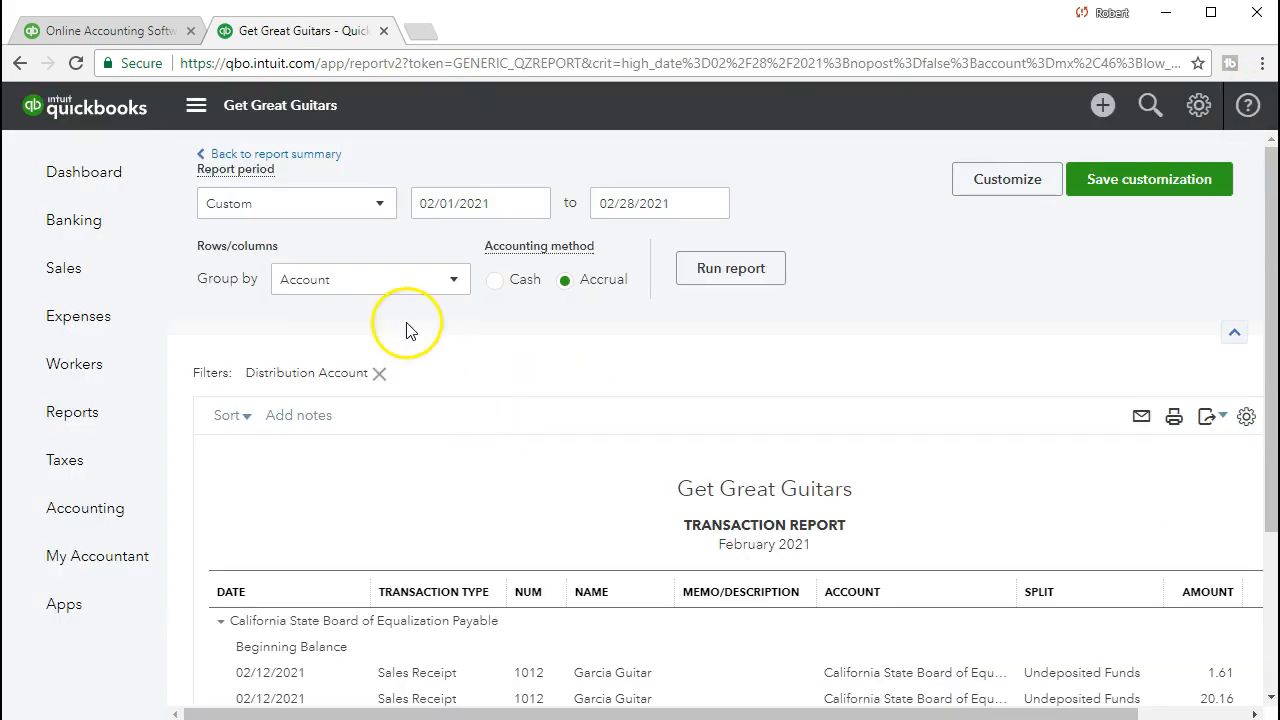
# Return to the Balance Sheet and drill from Inventory Asset 2,912.00 into receipt 1012's 400.00 entry.
pyautogui.click(312, 154)
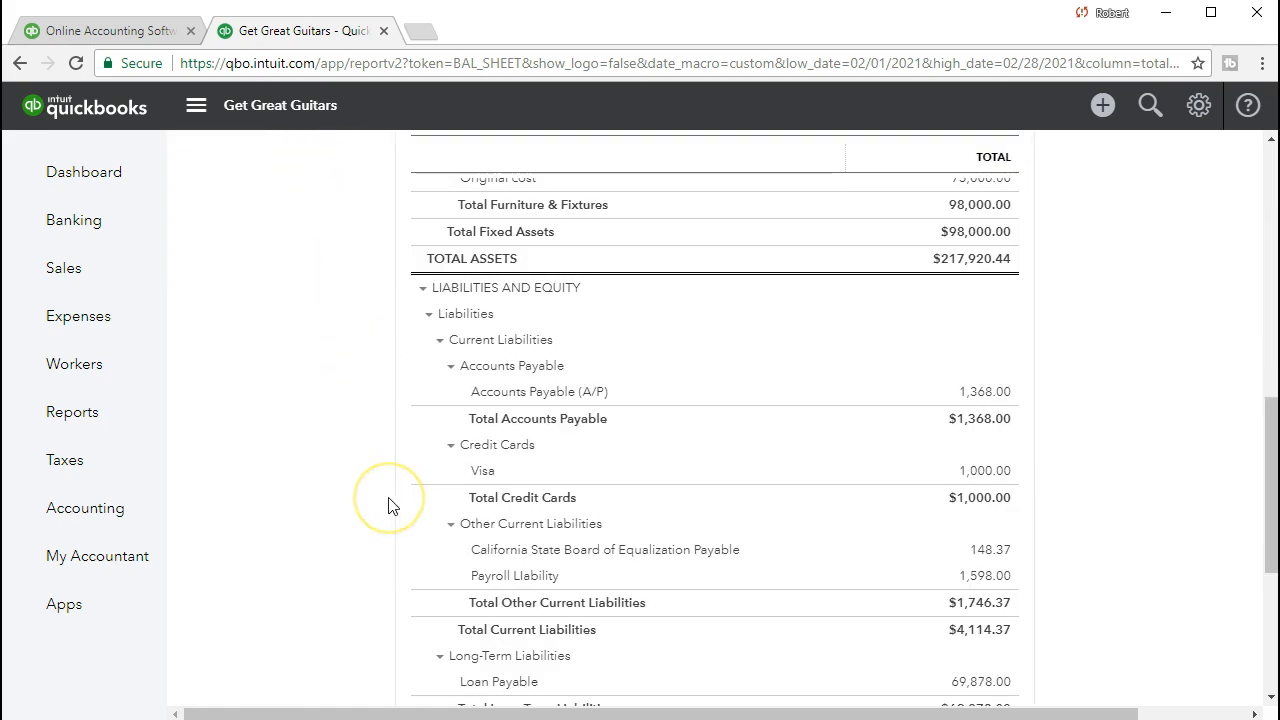
pyautogui.scroll(5, 390, 506)
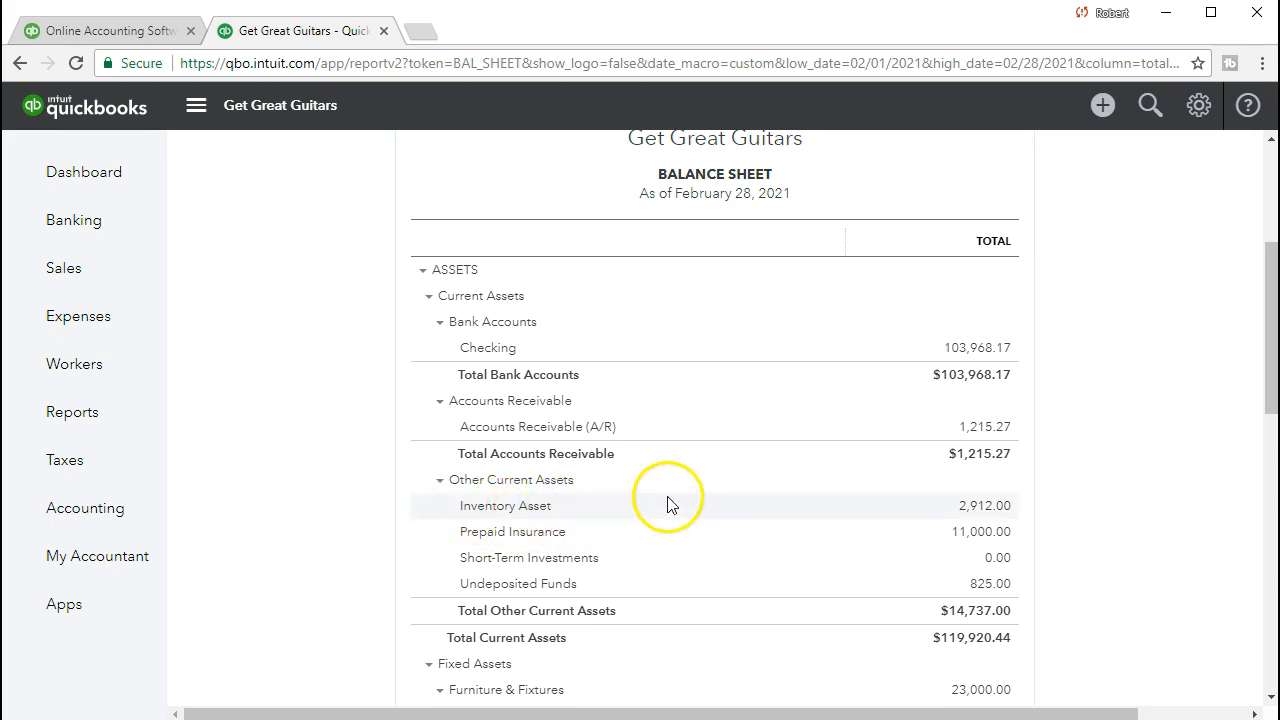
pyautogui.click(999, 515)
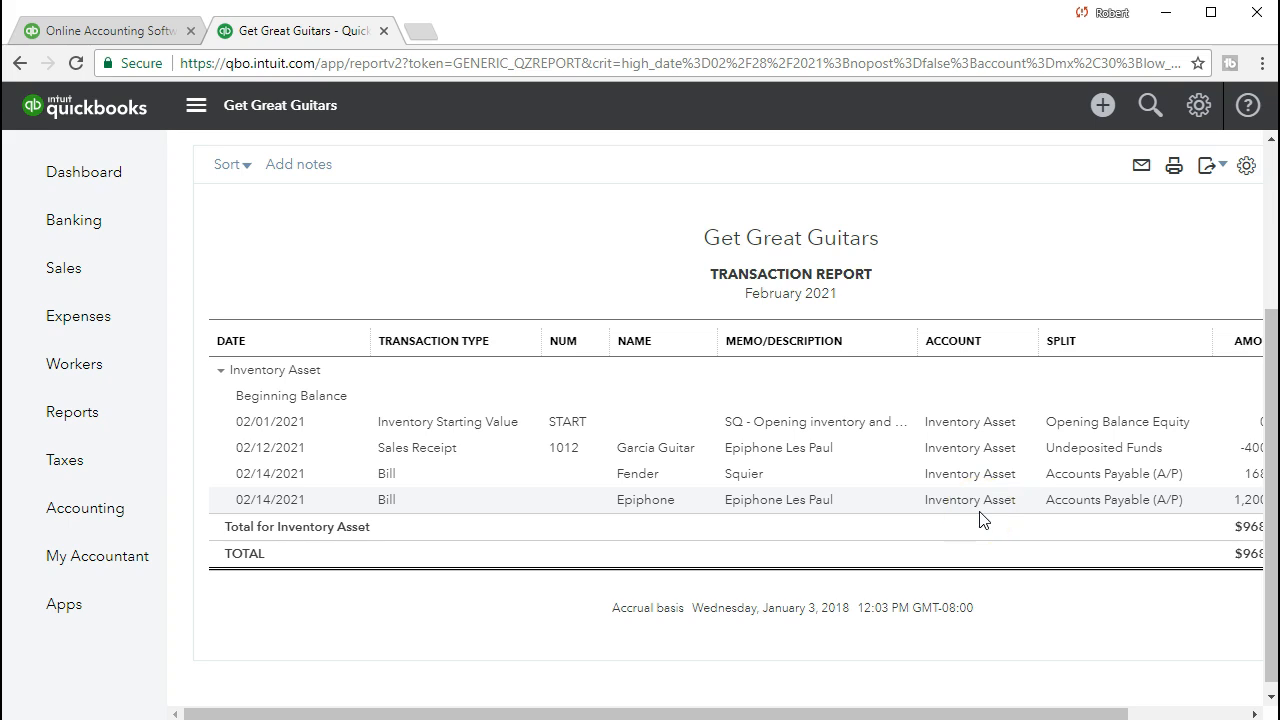
pyautogui.moveTo(990, 713); pyautogui.dragTo(1020, 716)
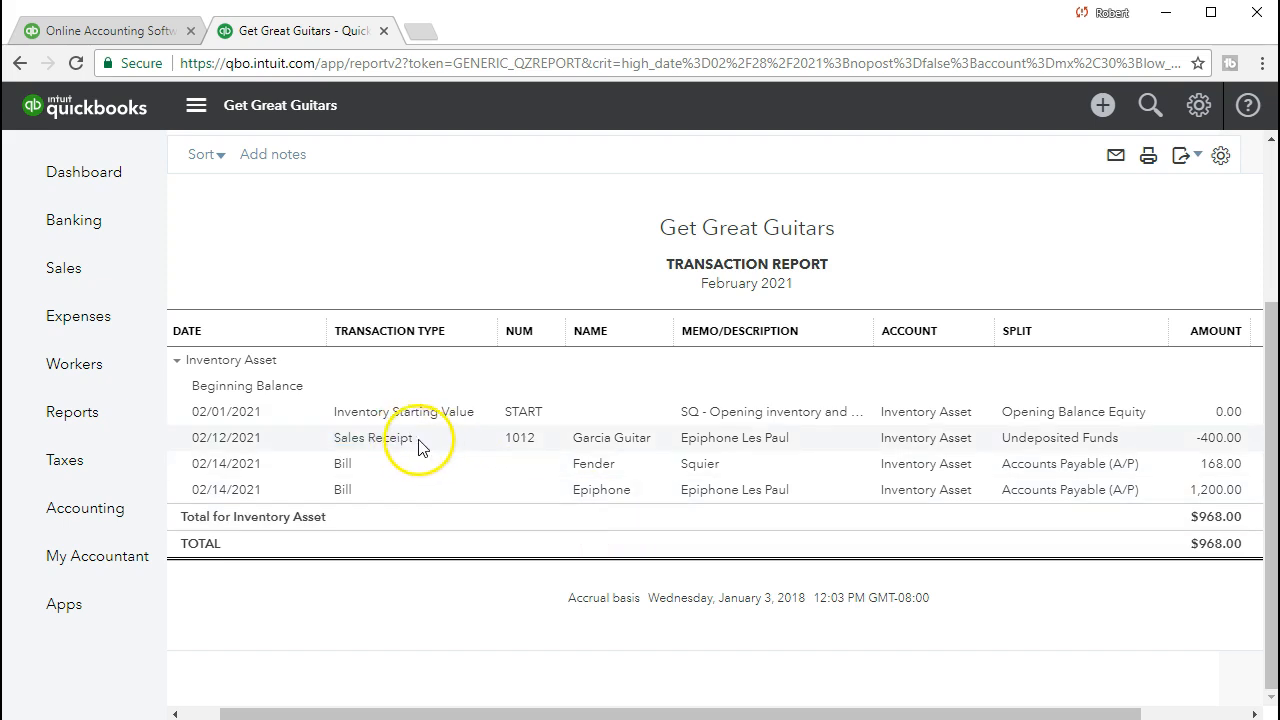
pyautogui.click(1203, 440)
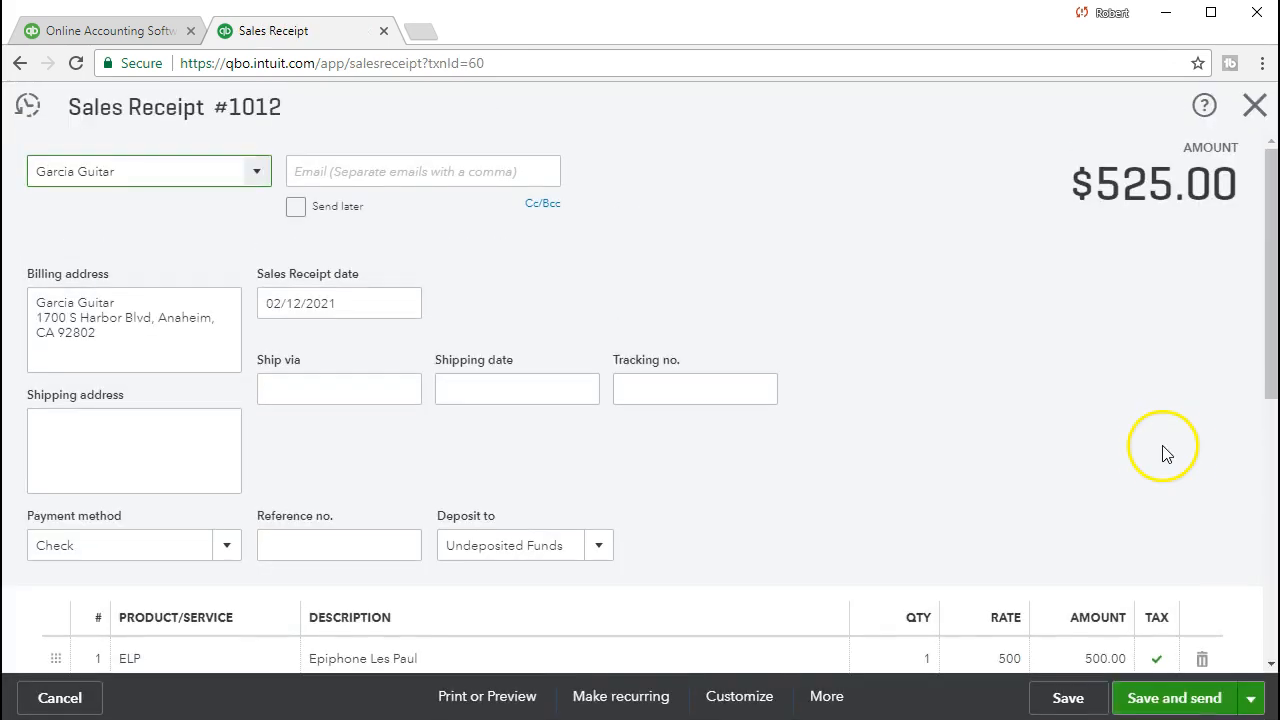
# Review receipt 1012's Epiphone Les Paul line and 25.00 sales tax, then close it.
pyautogui.scroll(-3, 1160, 450)
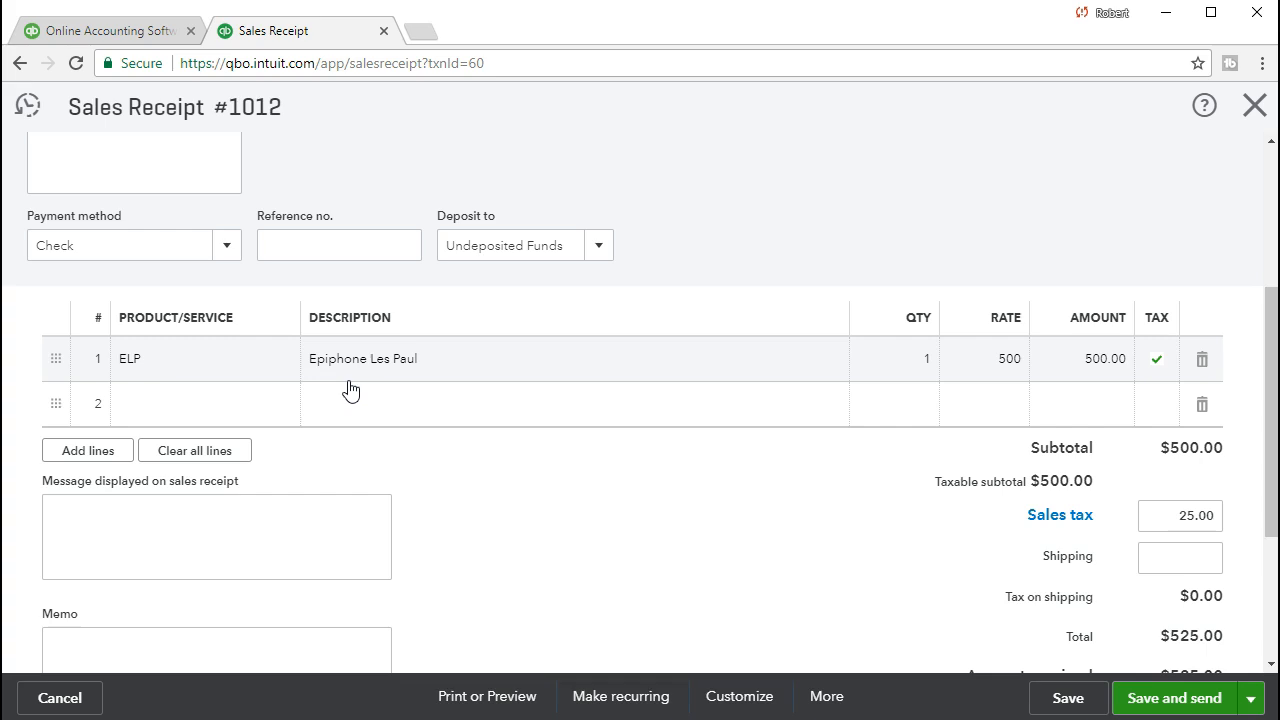
pyautogui.click(1250, 110)
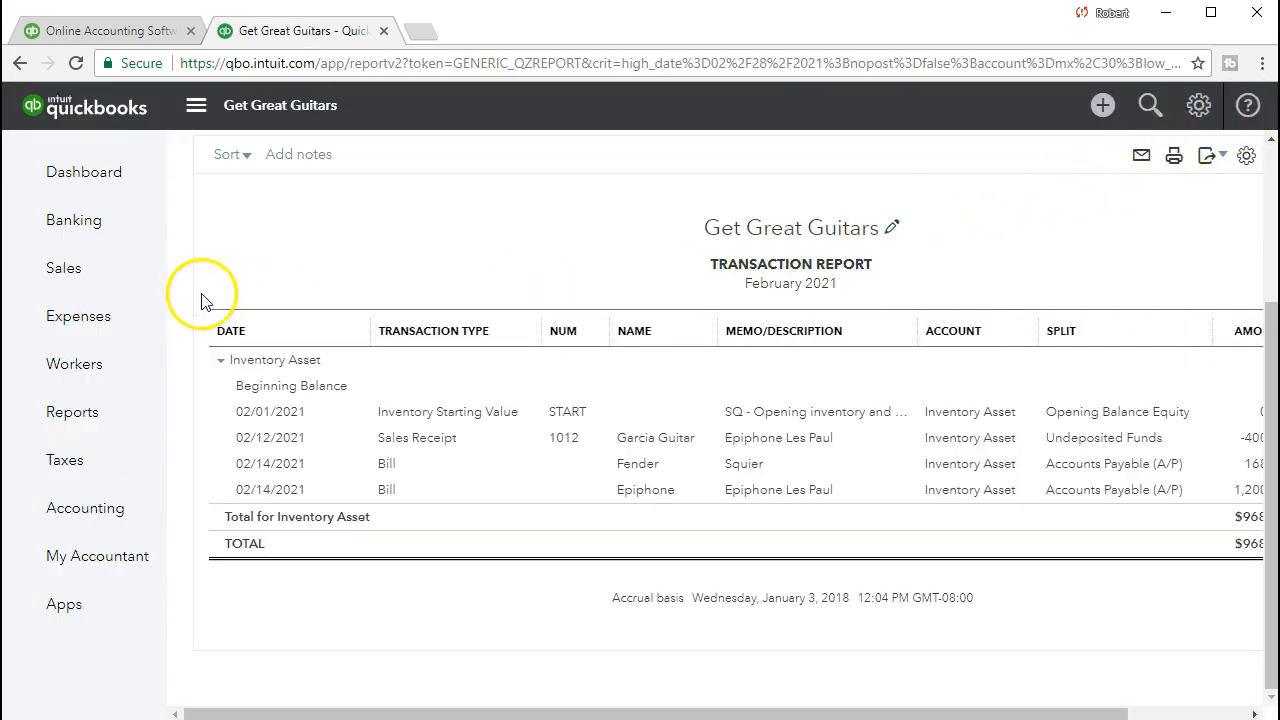
# Check the Products and Services list, where ELP costs 400 with 3 on hand, then go back to Reports.
pyautogui.click(86, 284)
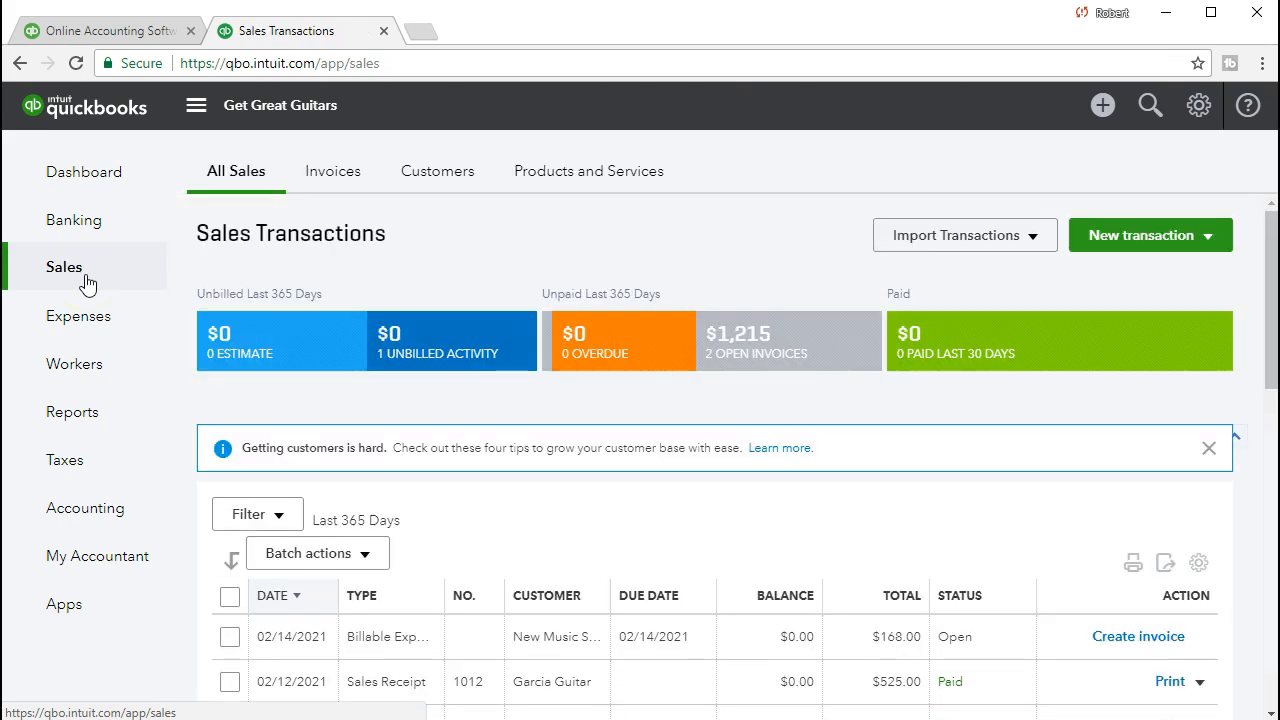
pyautogui.click(572, 190)
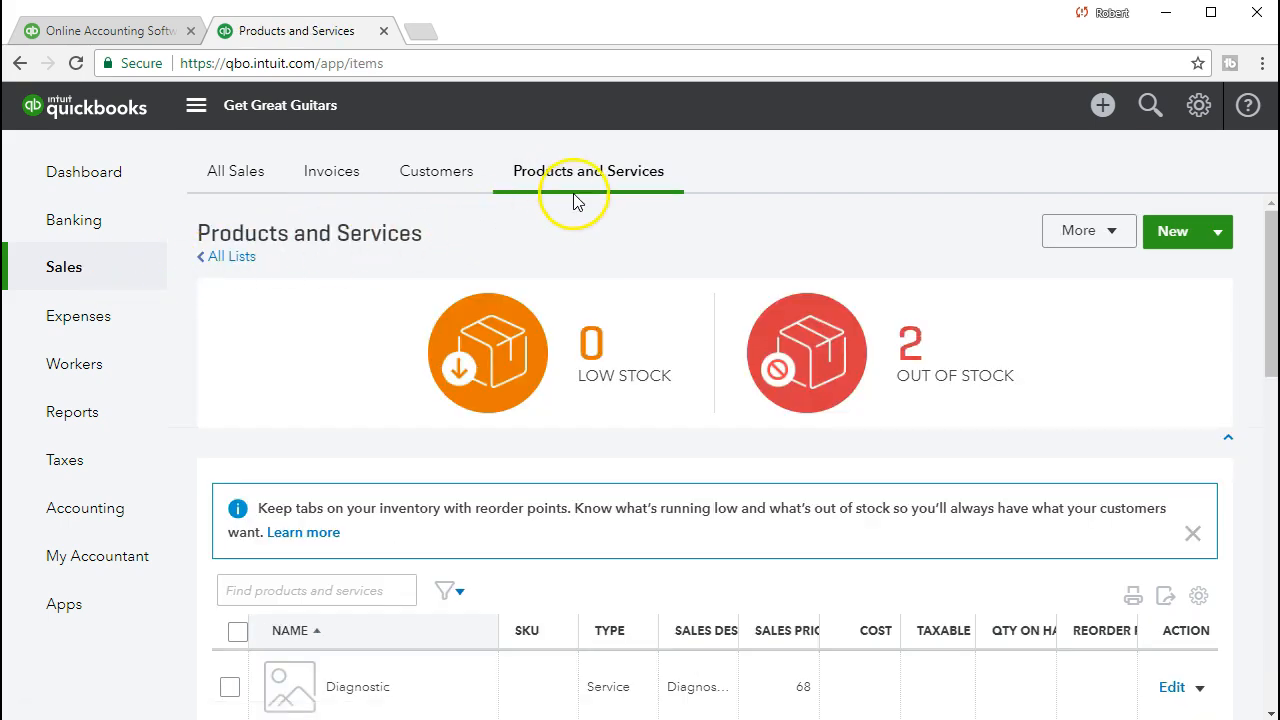
pyautogui.scroll(-3, 726, 302)
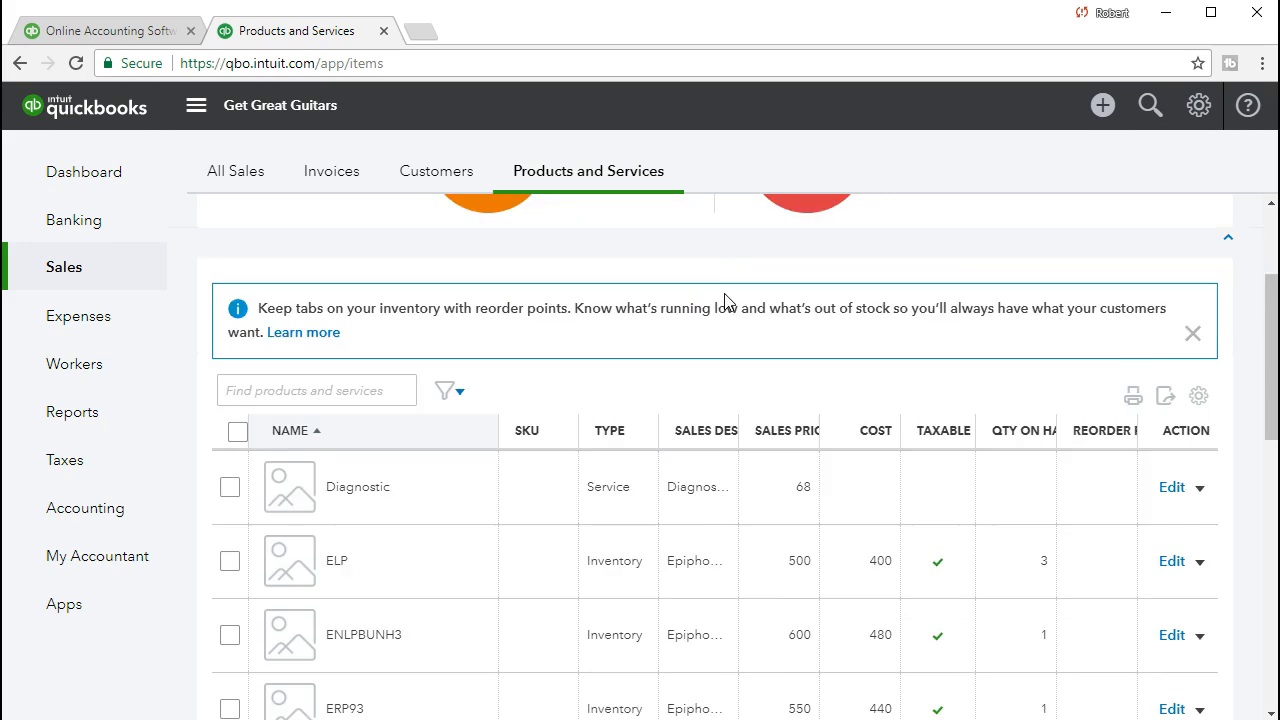
pyautogui.scroll(-1, 726, 302)
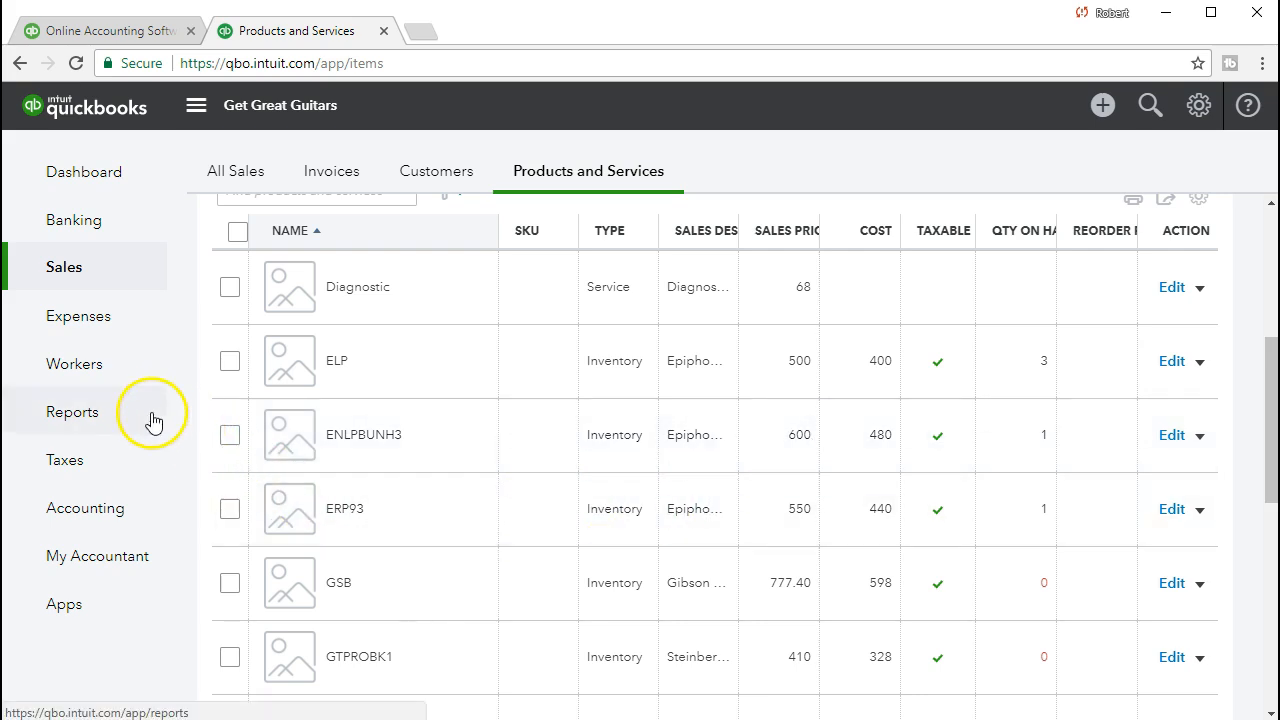
pyautogui.click(102, 425)
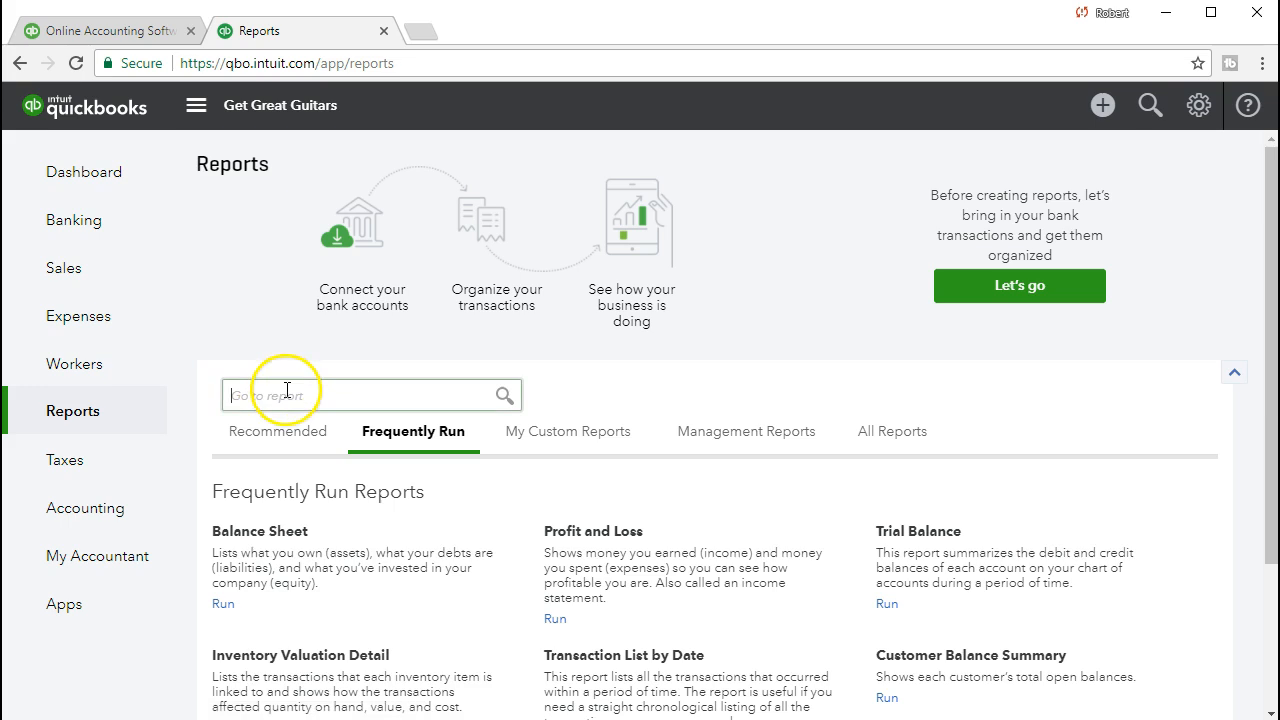
# Open the Profit and Loss report by searching 'pro' in Go to report.
pyautogui.click(287, 382)
pyautogui.write('pro')
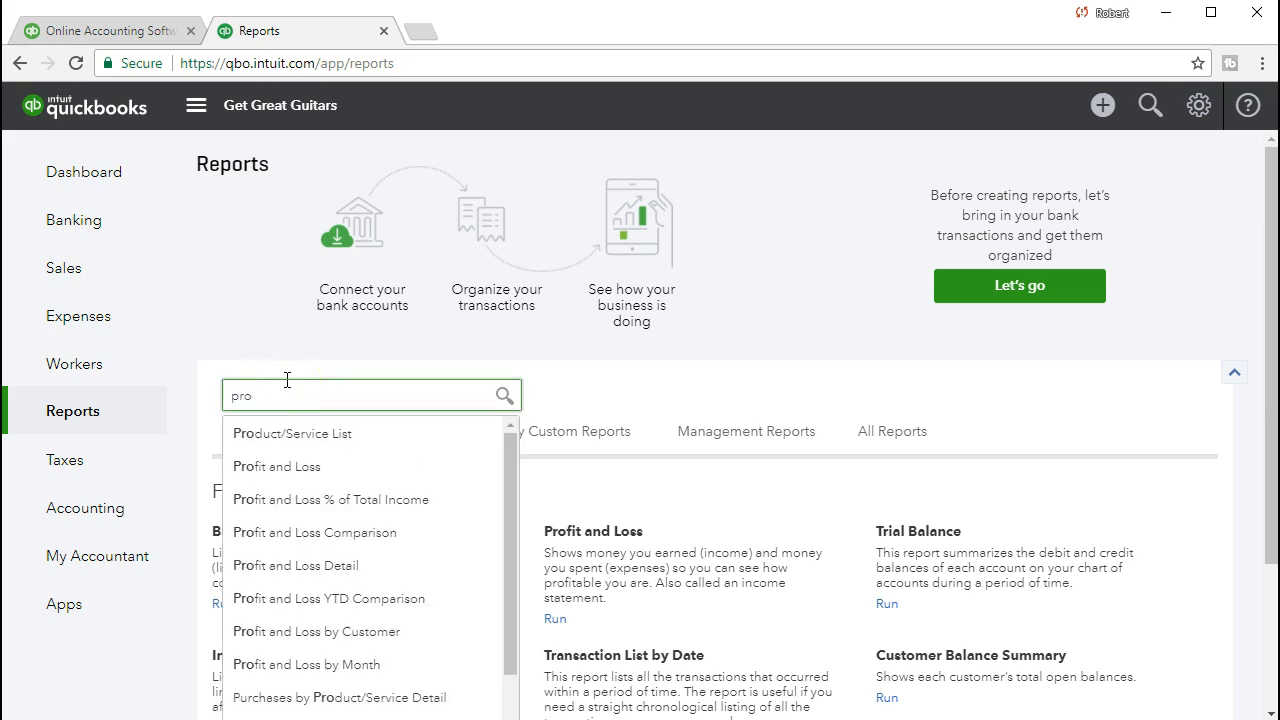
pyautogui.click(300, 466)
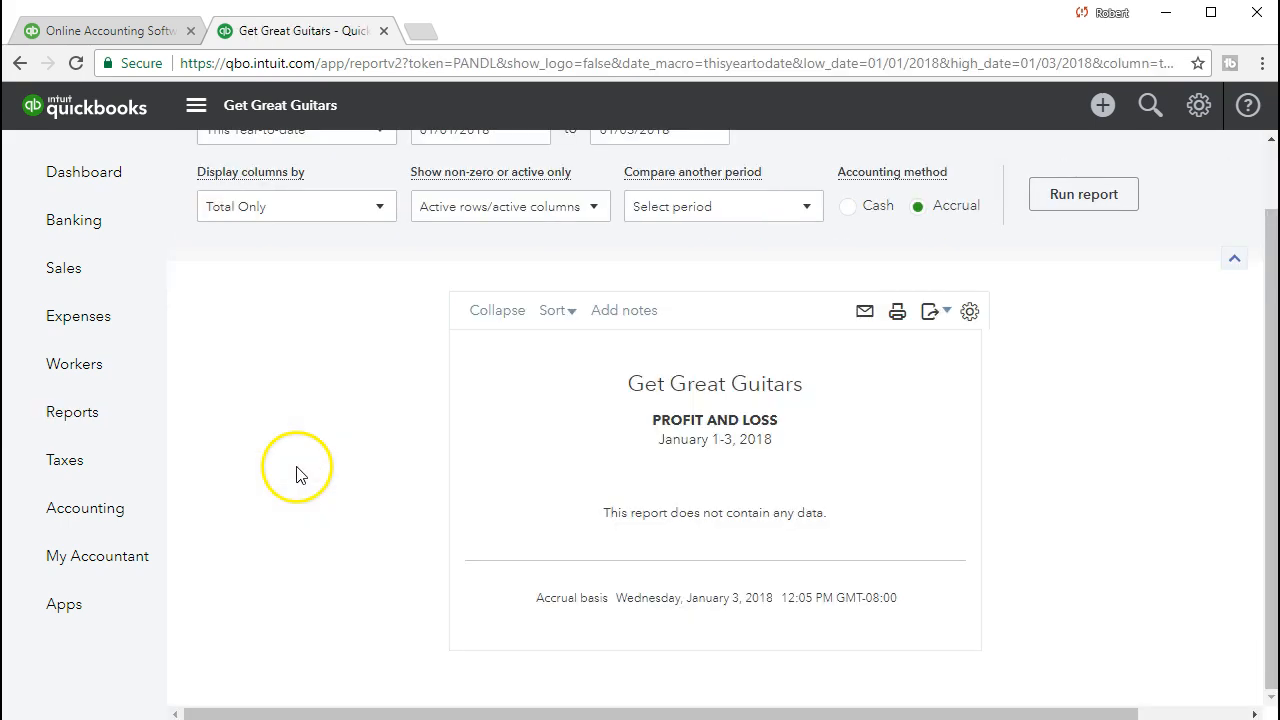
# Run it for 02/01/2021–02/28/2021 and drill into the 400.00 Cost of Goods Sold detail.
pyautogui.scroll(1, 503, 250)
pyautogui.click(443, 200)
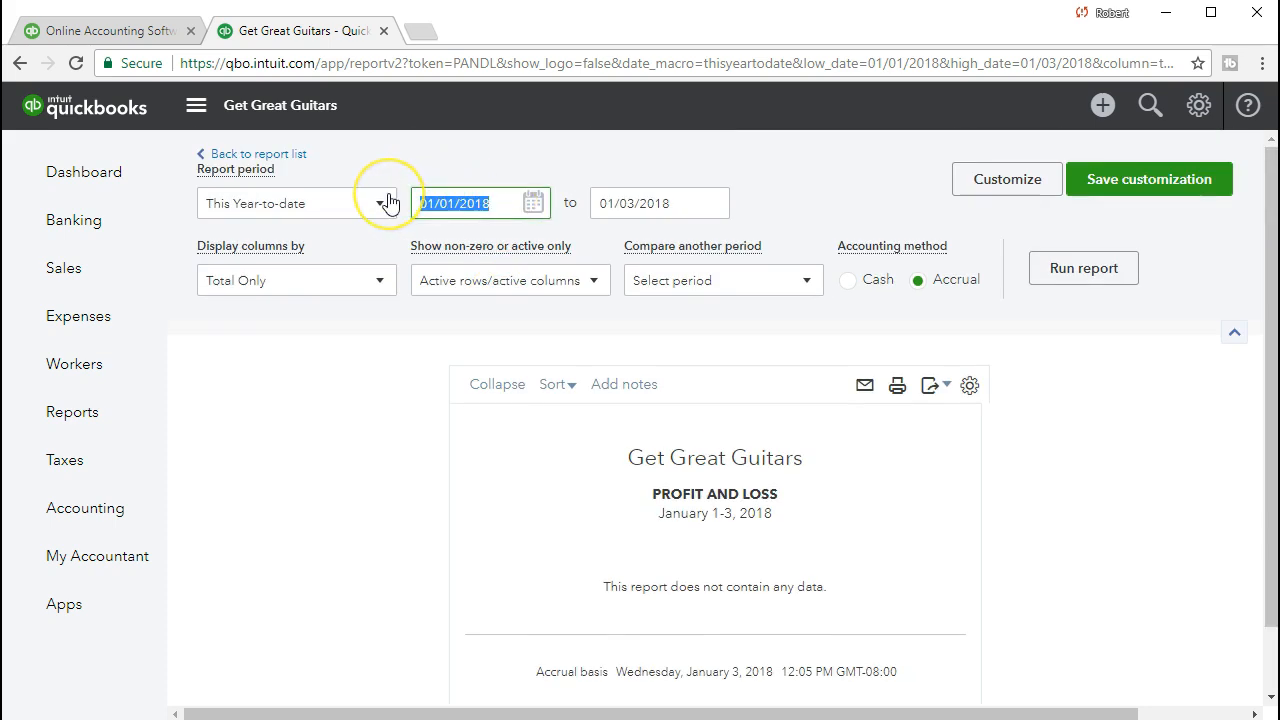
pyautogui.write('02')
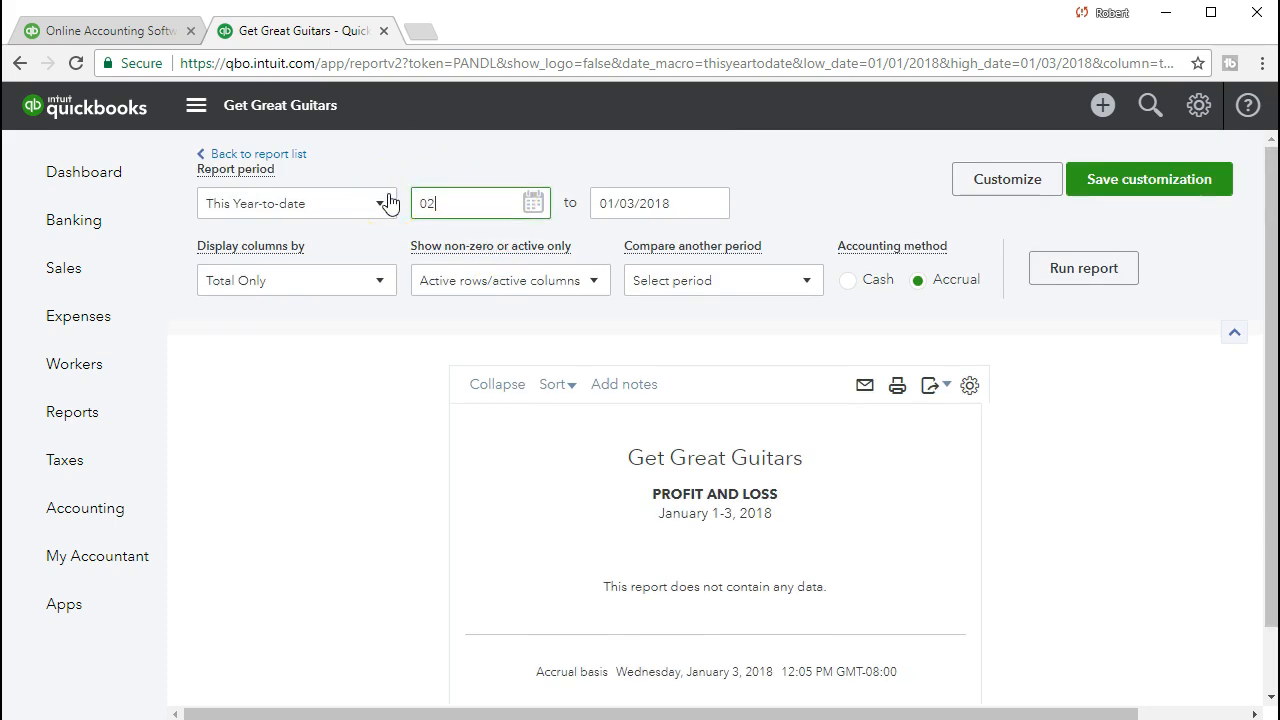
pyautogui.write('/01/2021')
pyautogui.press('Tab')
pyautogui.write('02/28/2021')
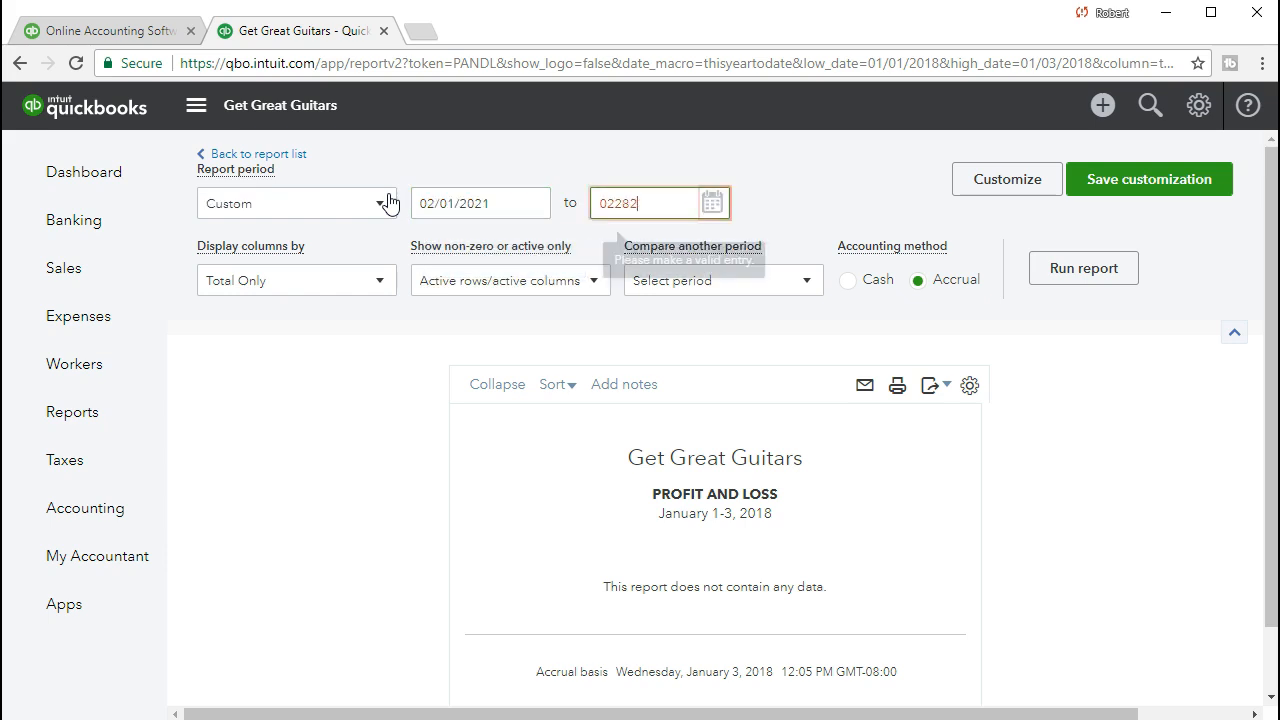
pyautogui.press('Tab')
pyautogui.click(1065, 272)
pyautogui.scroll(-1, 1069, 283)
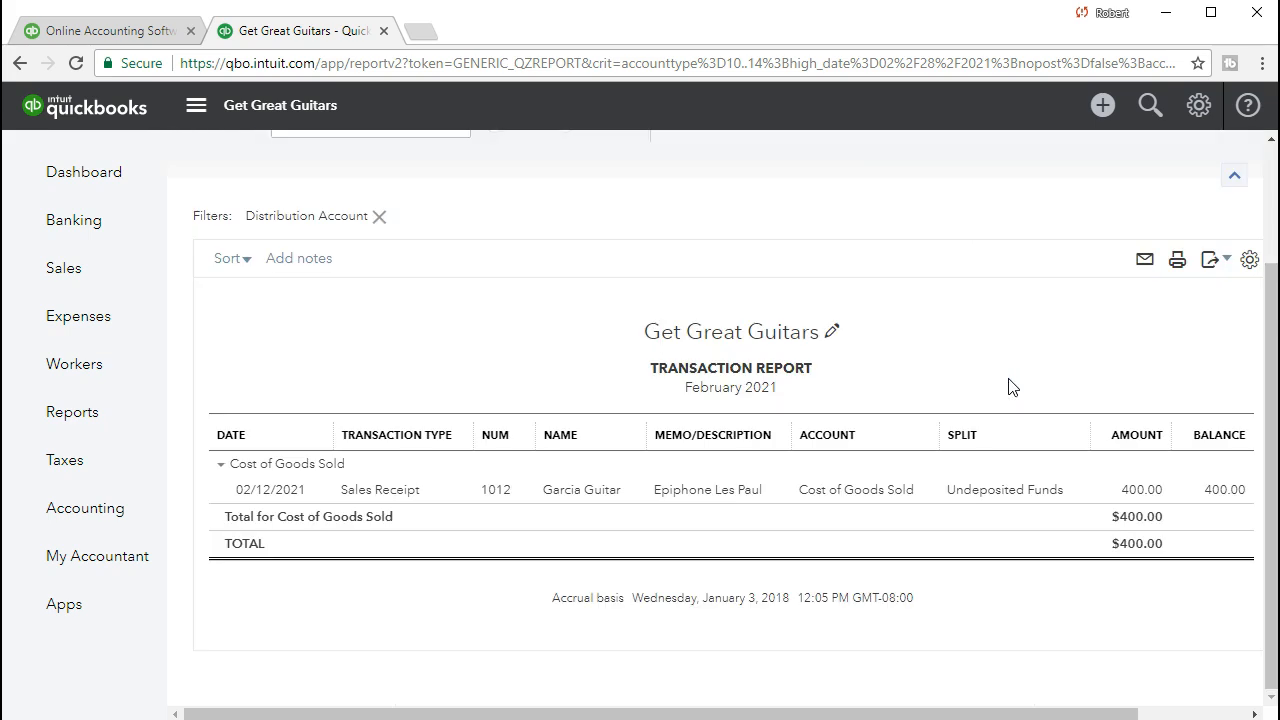
pyautogui.click(1142, 493)
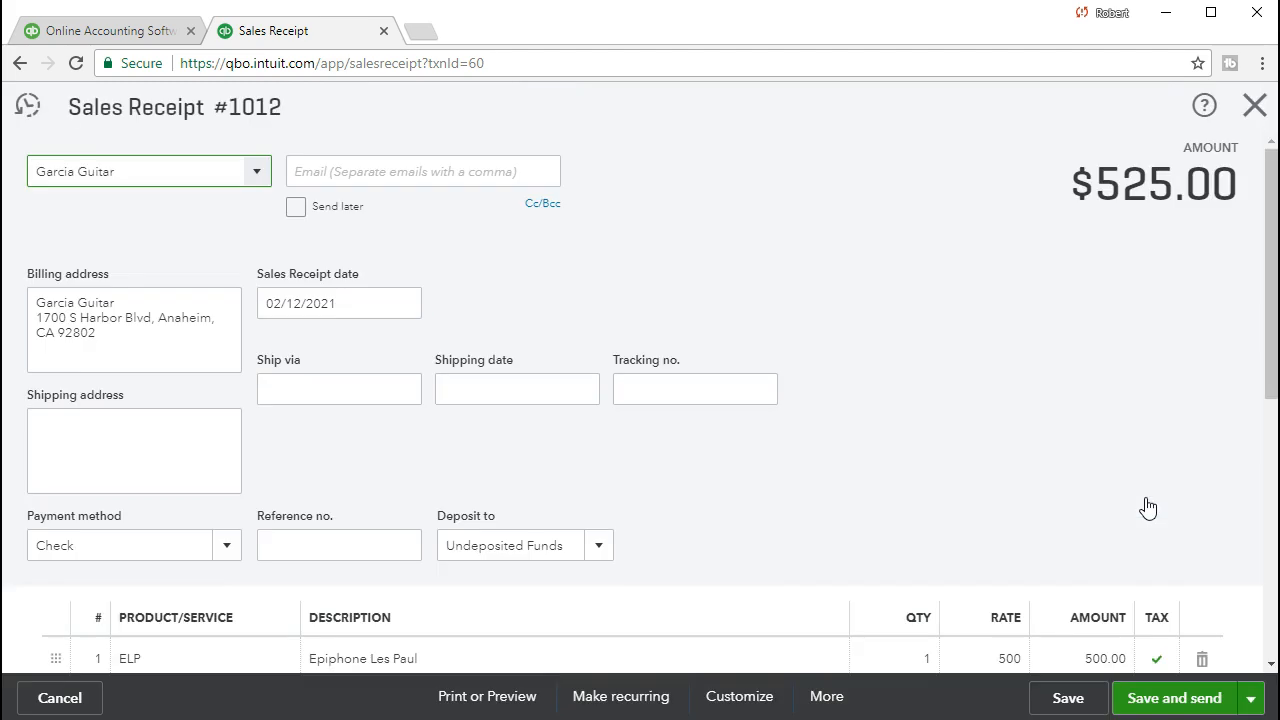
# Review Sales Receipt 1012 from the 400.00 cost entry, close it, and bring up the Create (+) menu.
pyautogui.click(1117, 486)
pyautogui.scroll(-5, 1100, 480)
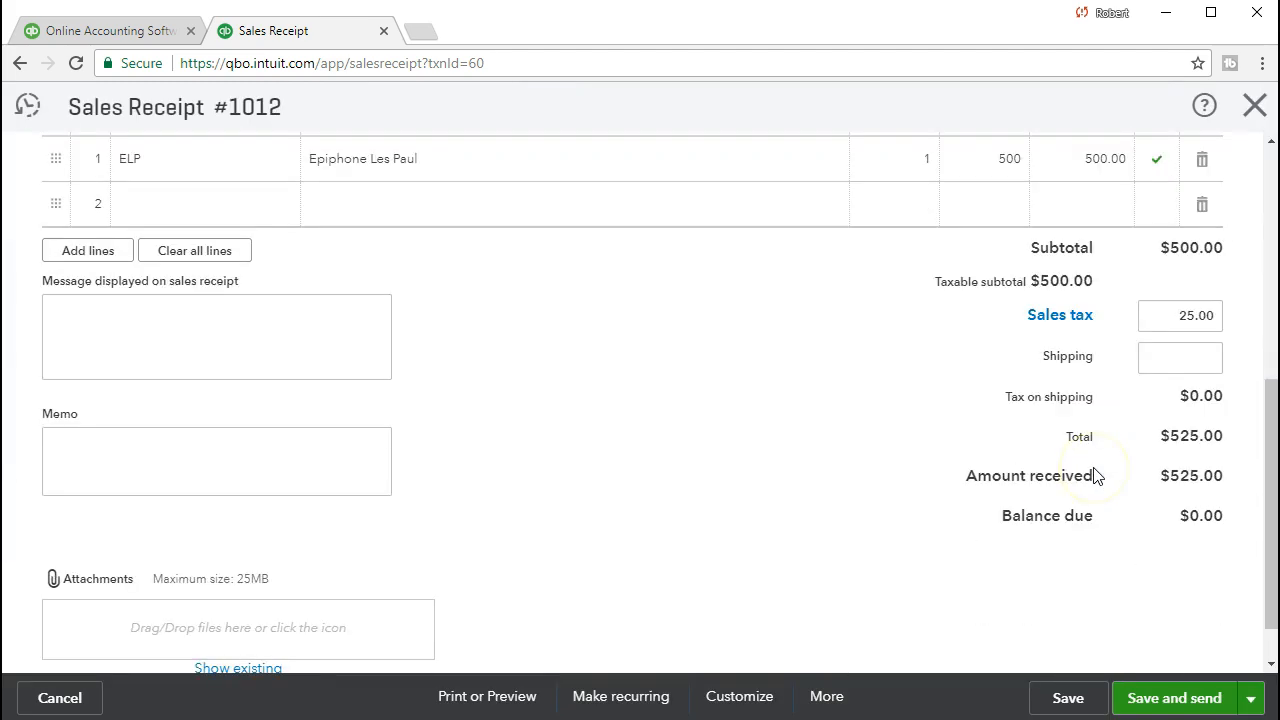
pyautogui.scroll(5, 1025, 492)
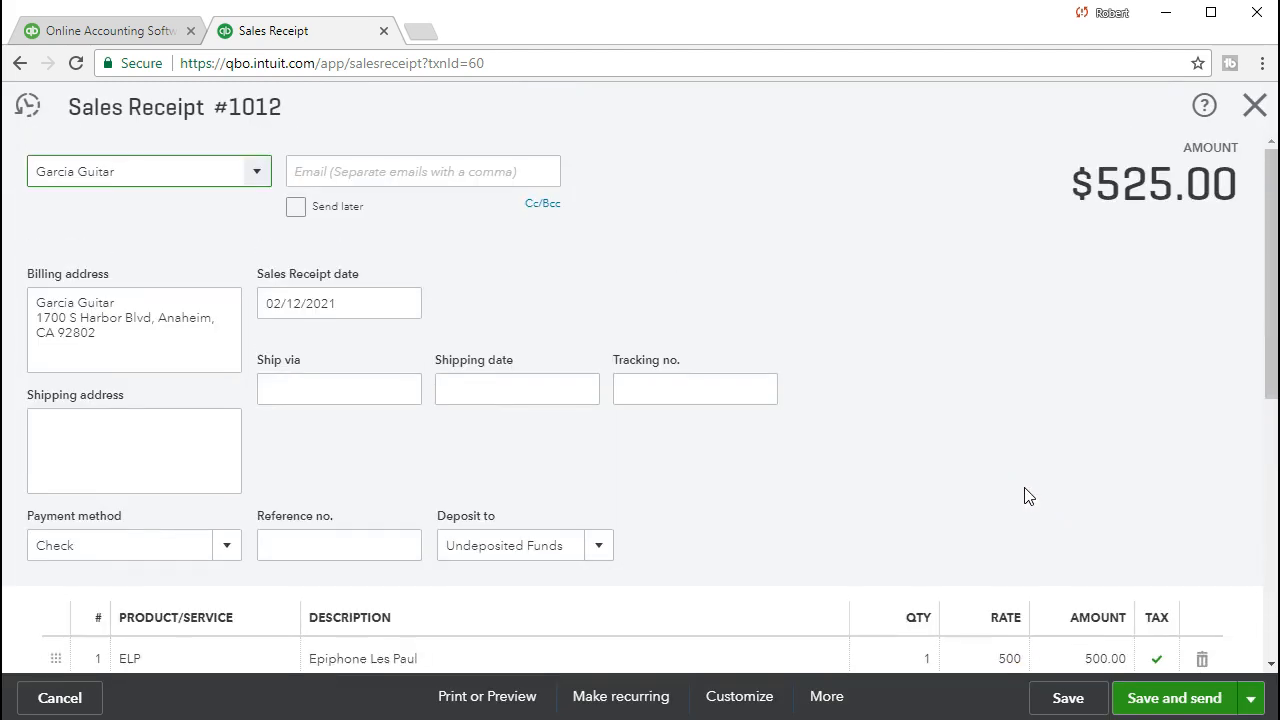
pyautogui.click(1255, 104)
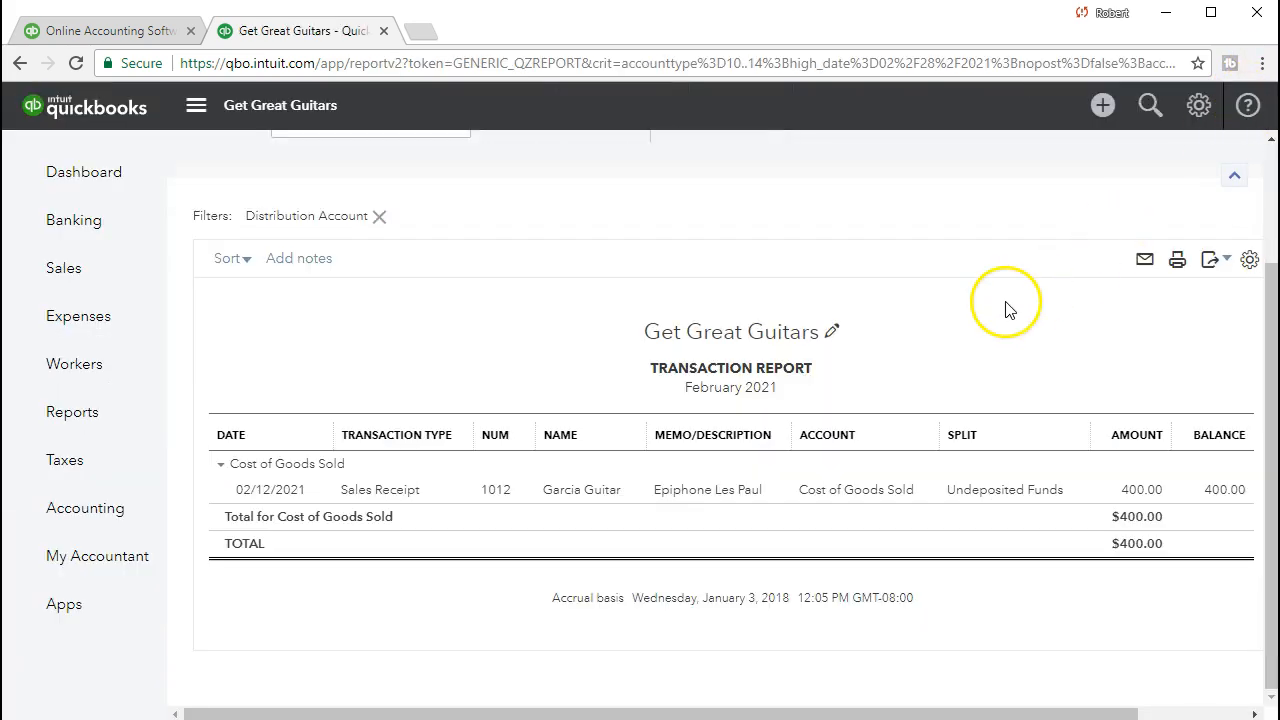
pyautogui.click(1102, 110)
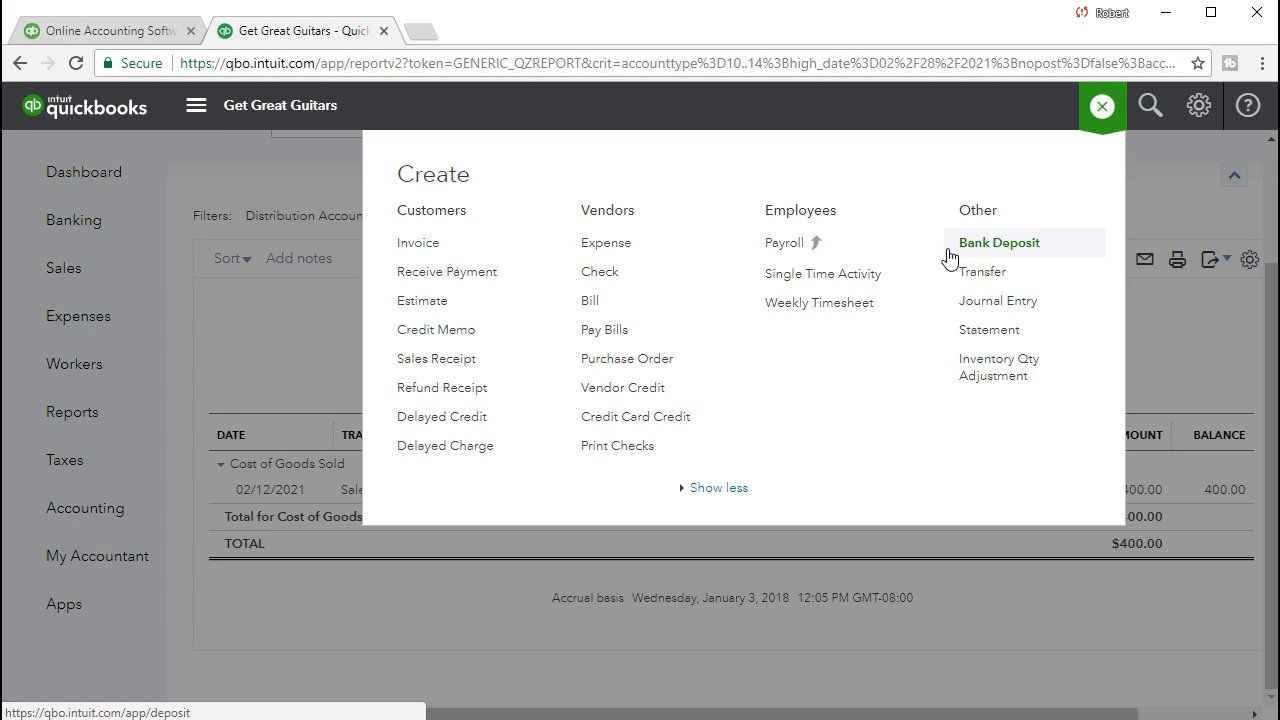
pyautogui.click(982, 258)
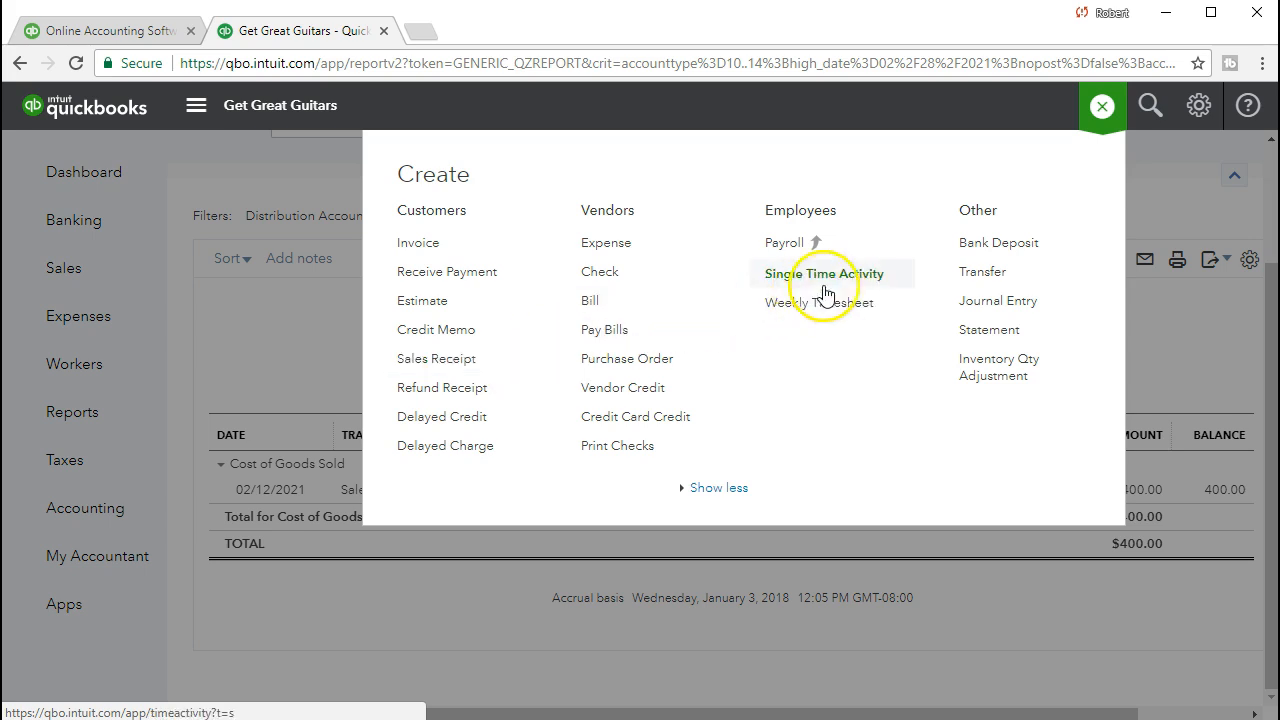
pyautogui.click(1035, 250)
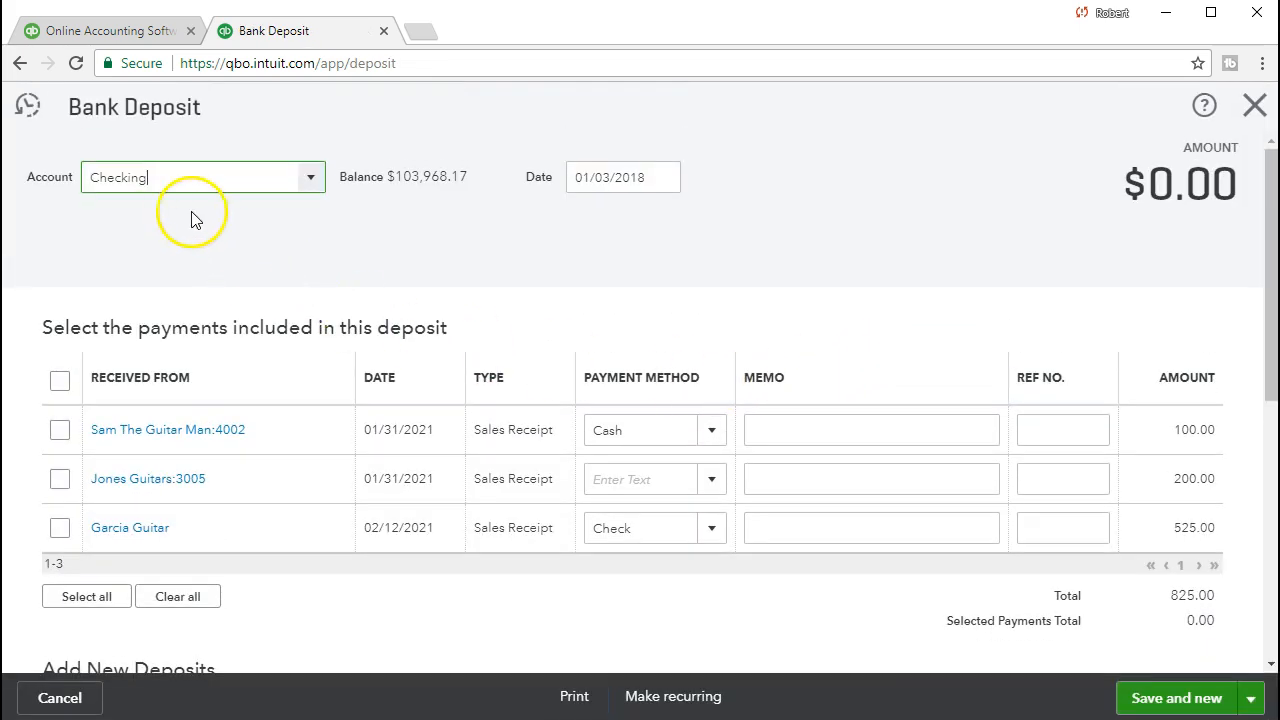
# Set the bank deposit date to 02/12/2021.
pyautogui.press('Tab')
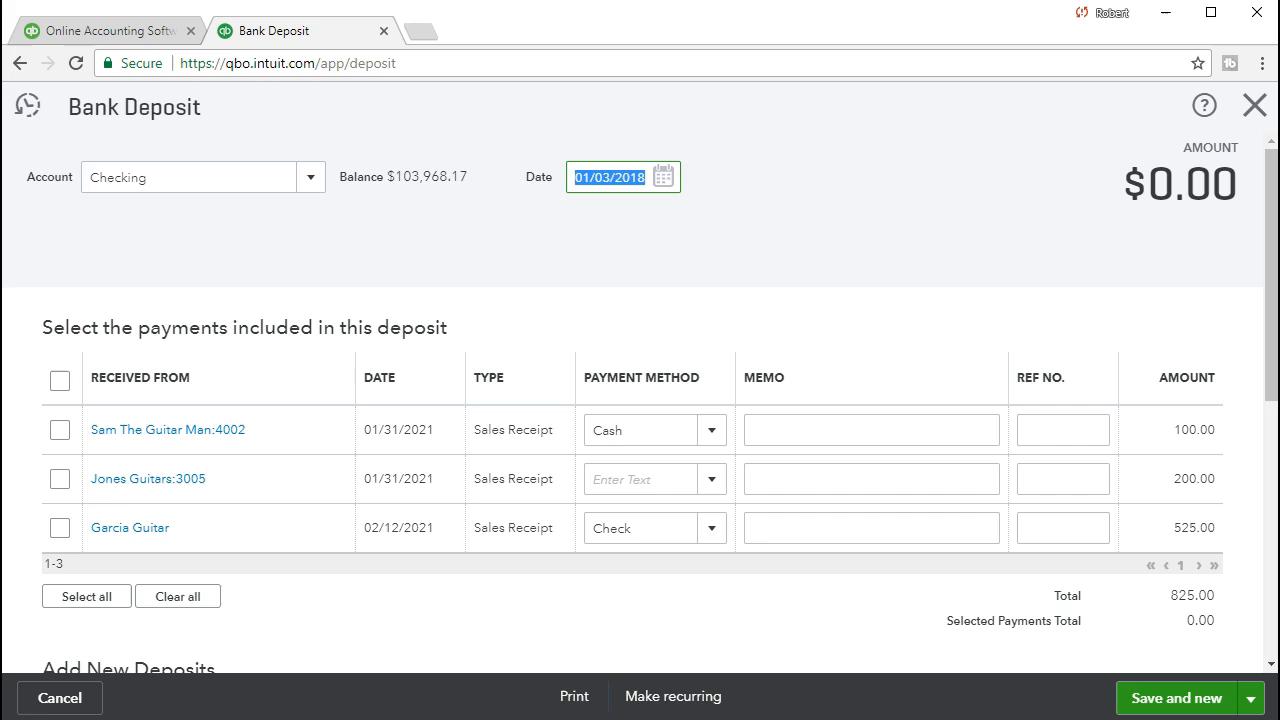
pyautogui.click(531, 219)
pyautogui.click(663, 177)
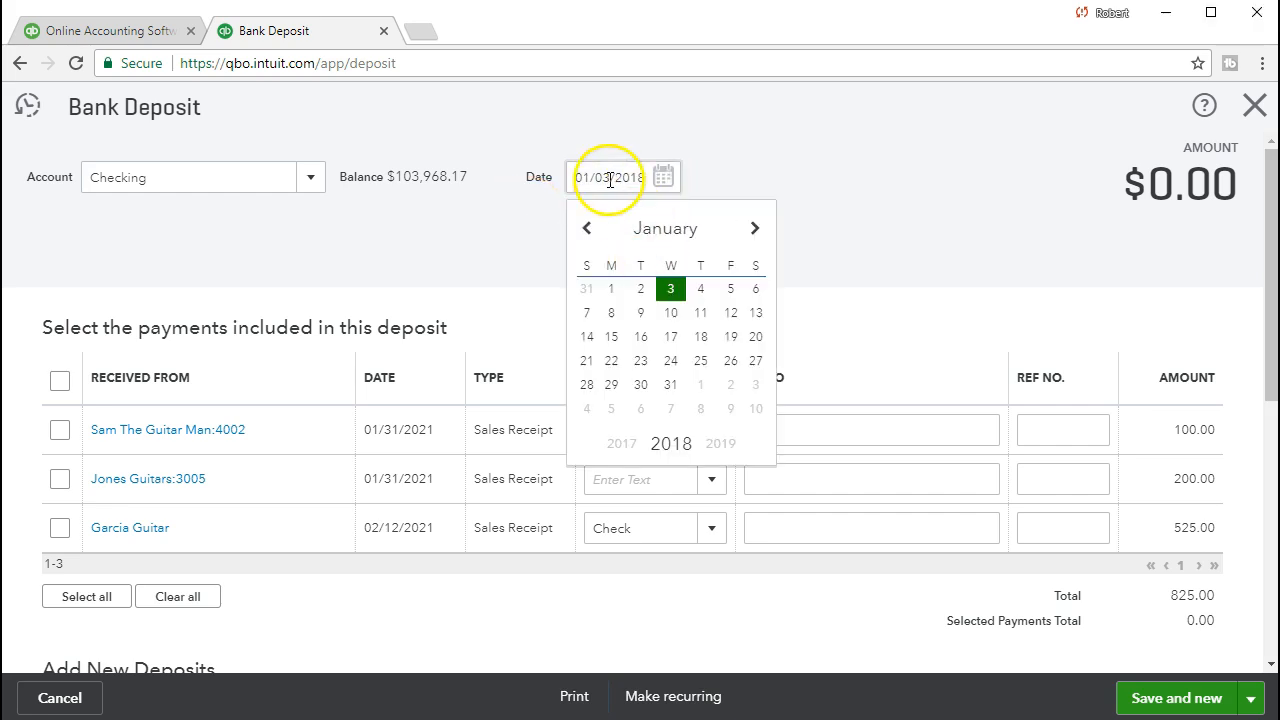
pyautogui.click(578, 170)
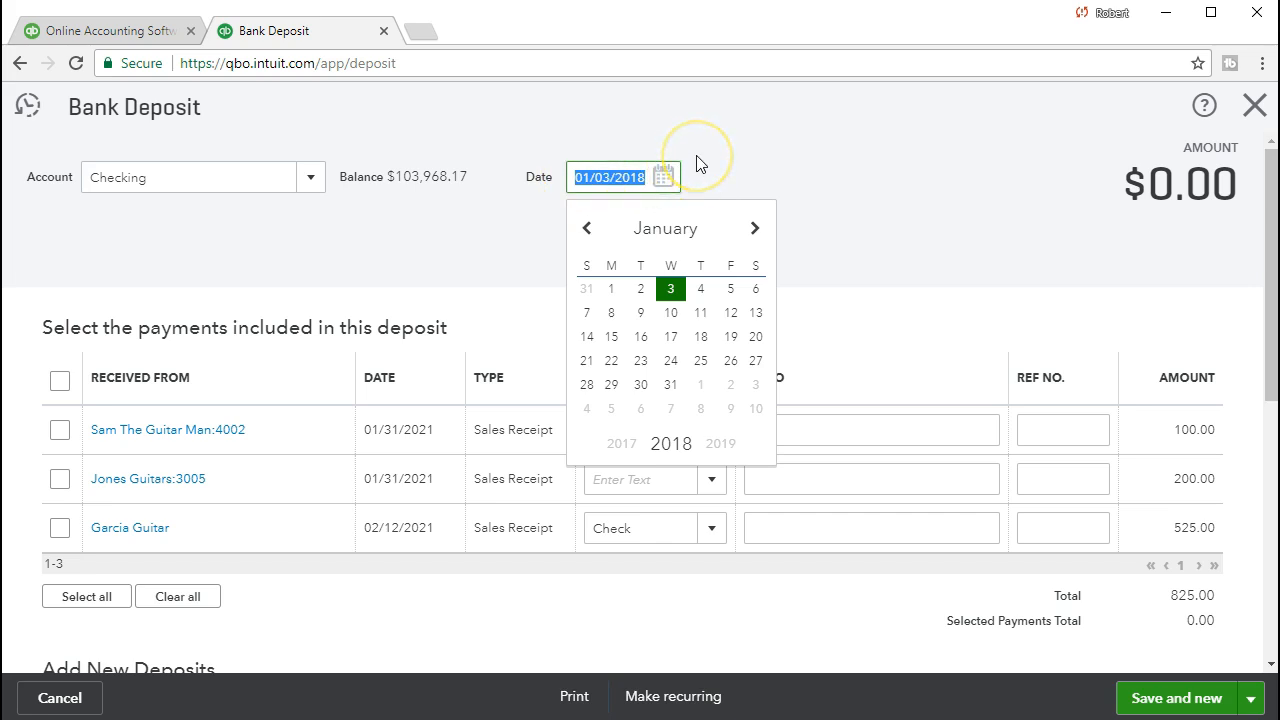
pyautogui.write('021221')
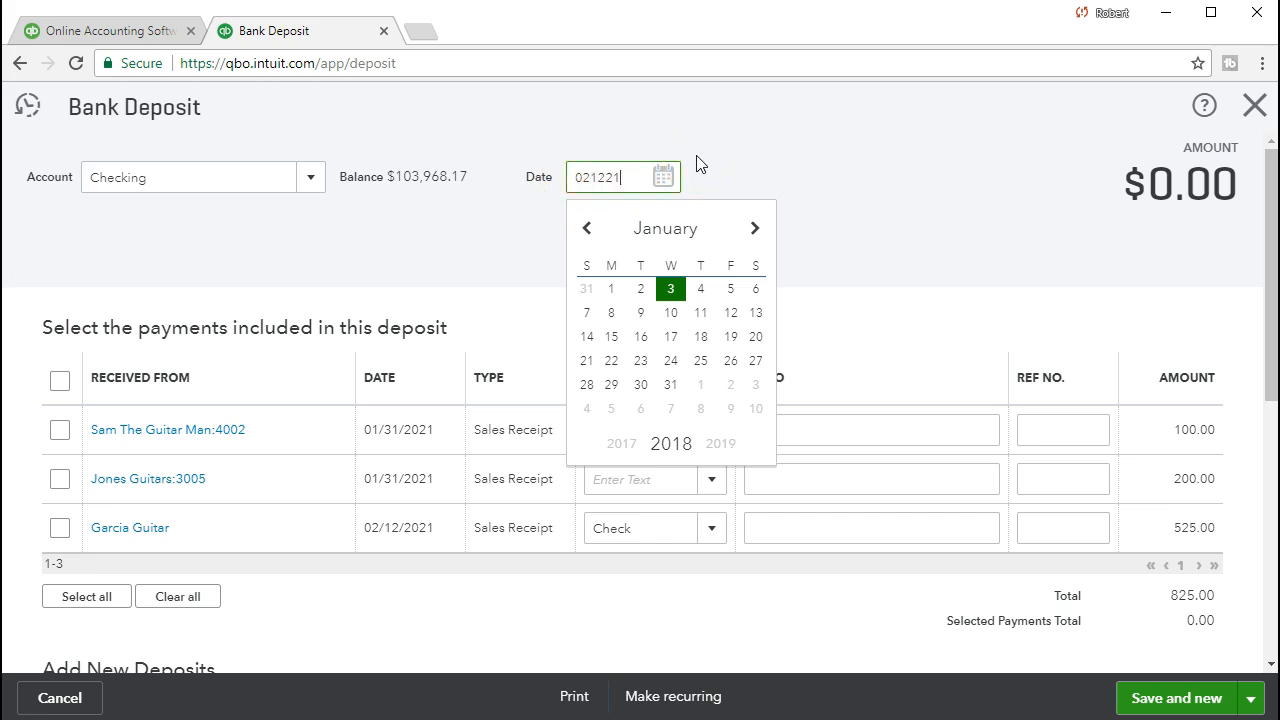
pyautogui.click(700, 163)
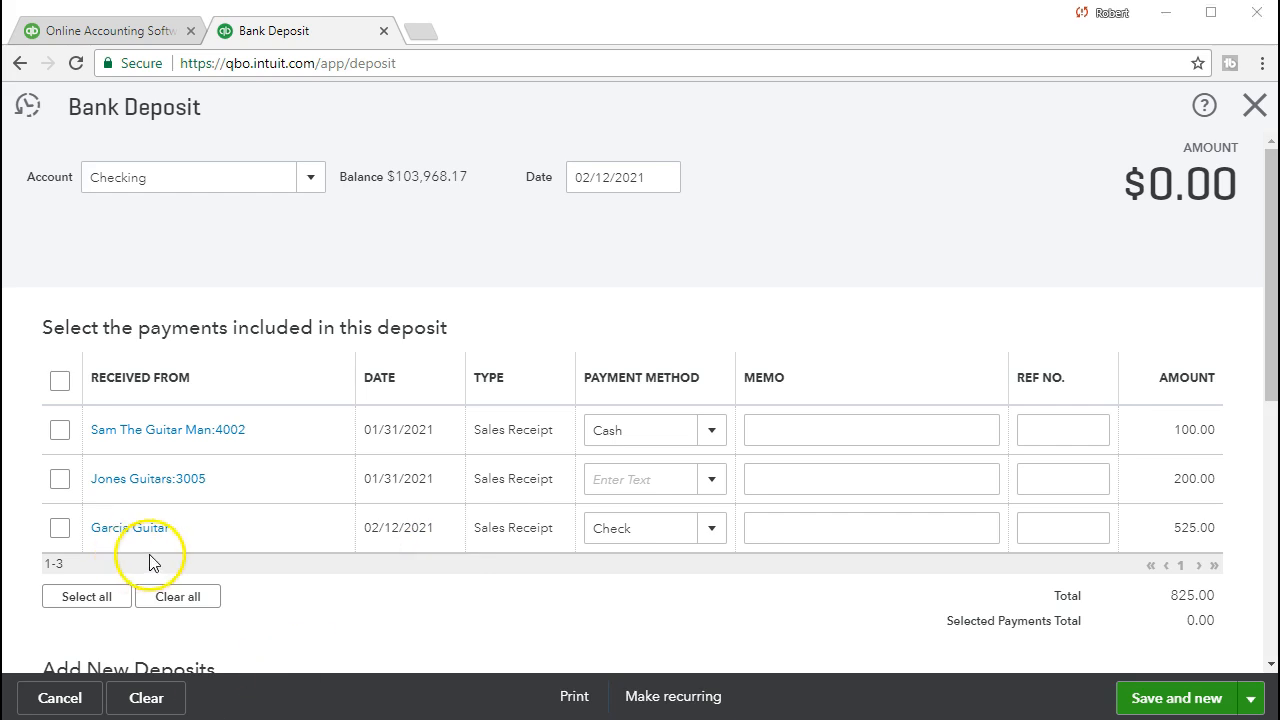
# Tick the Garcia Guitar, Sam The Guitar Man and Jones Guitars receipts for an $825.00 deposit.
pyautogui.click(60, 528)
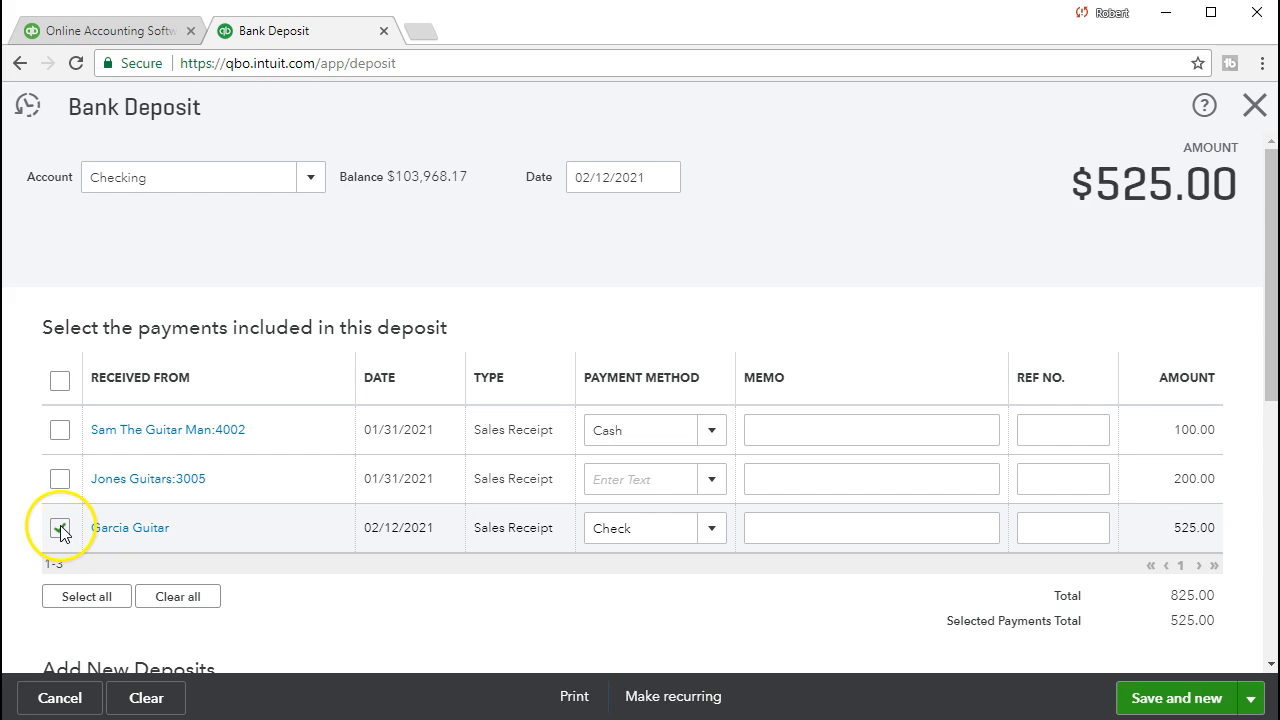
pyautogui.click(69, 440)
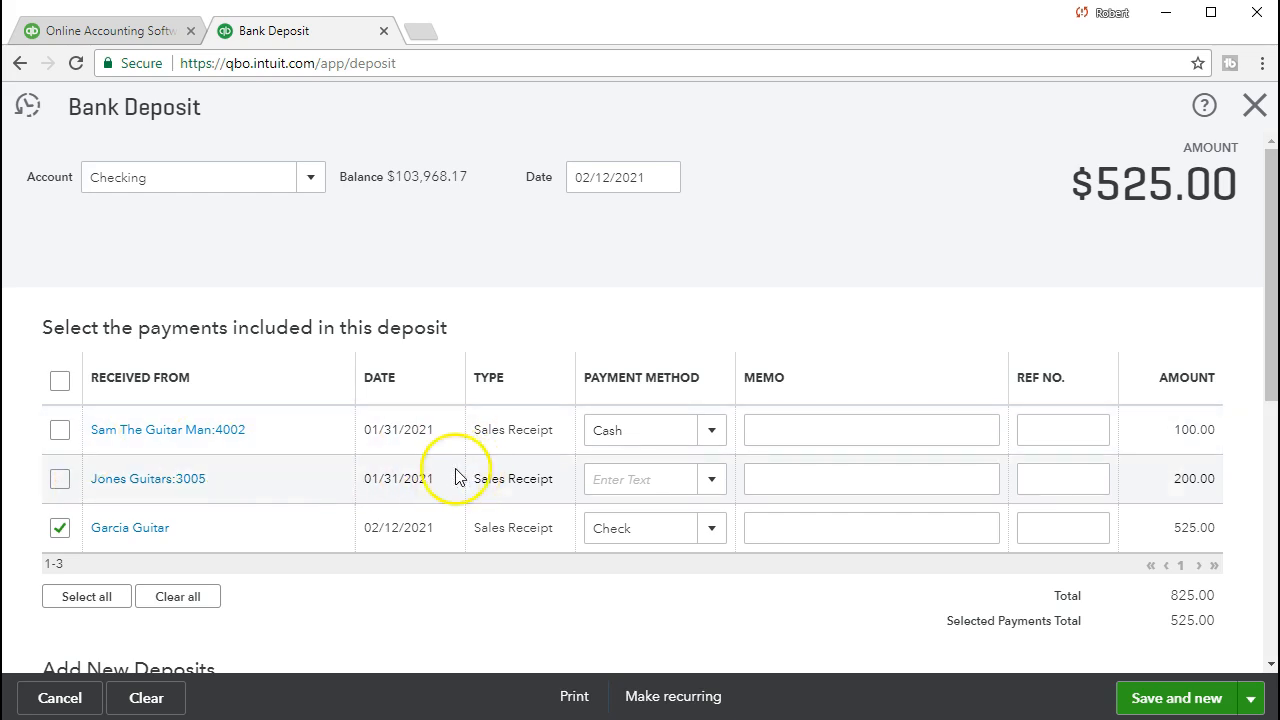
pyautogui.click(58, 438)
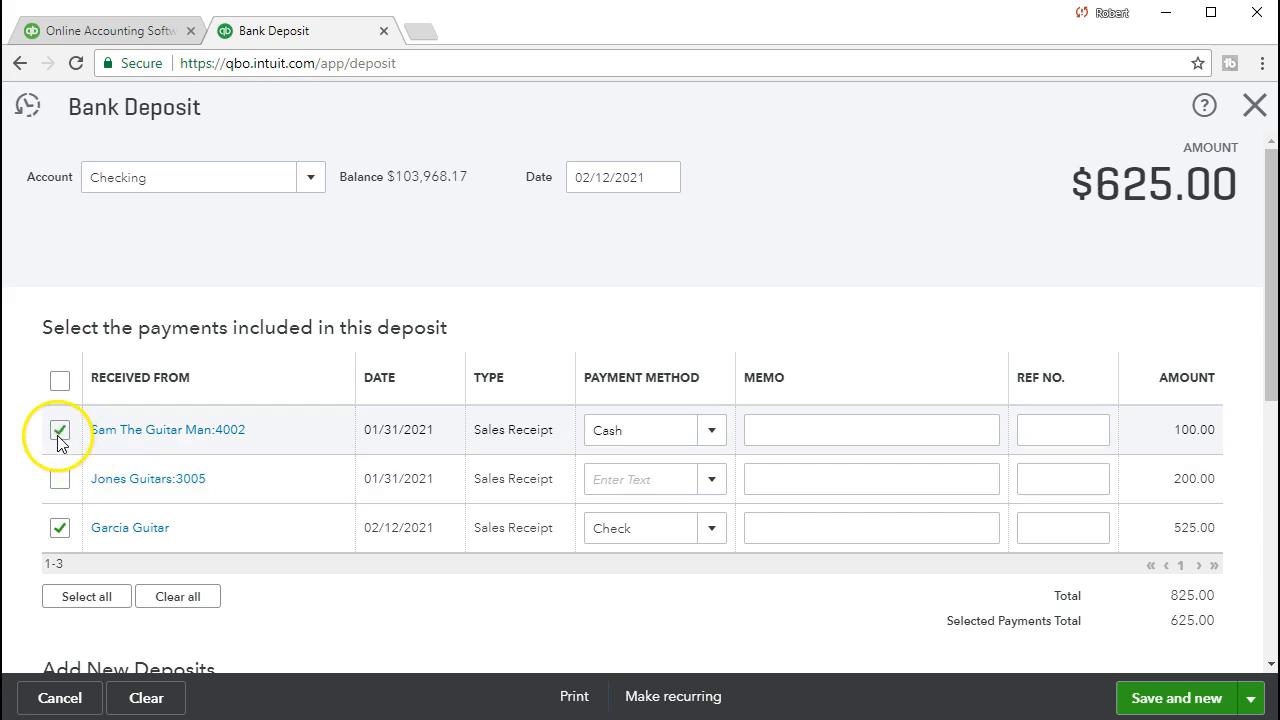
pyautogui.click(62, 483)
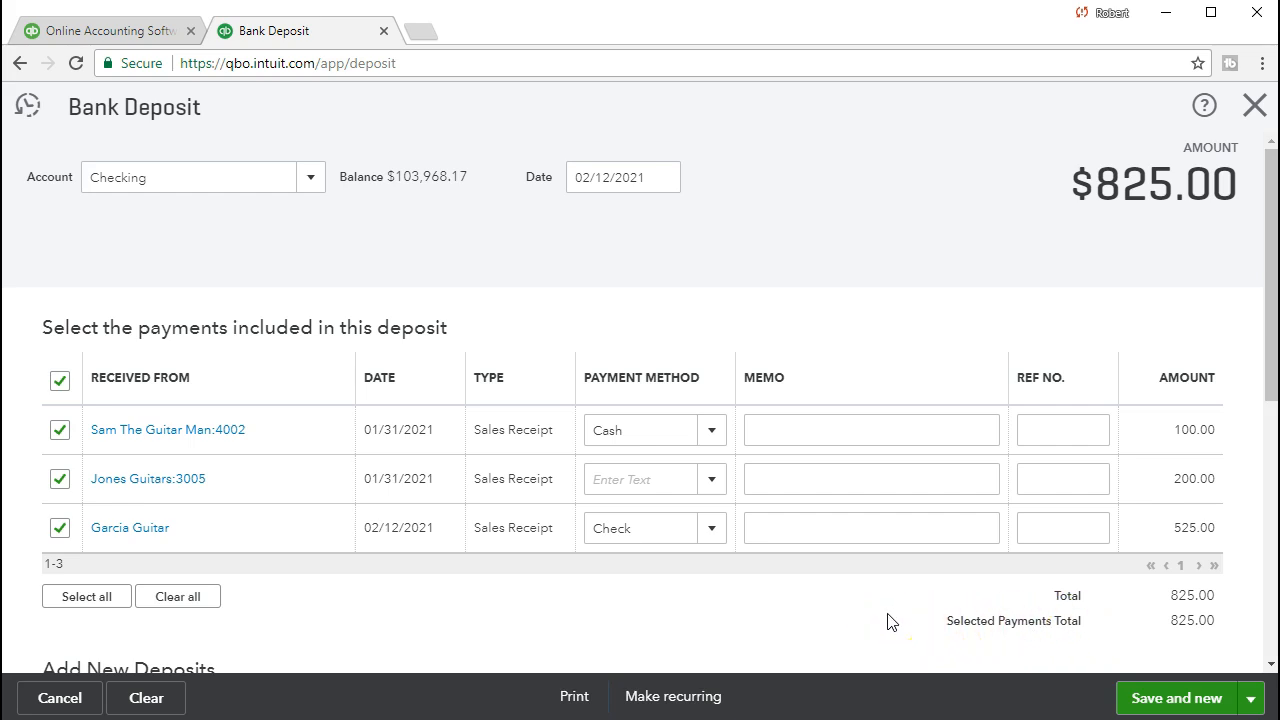
pyautogui.scroll(-3, 892, 622)
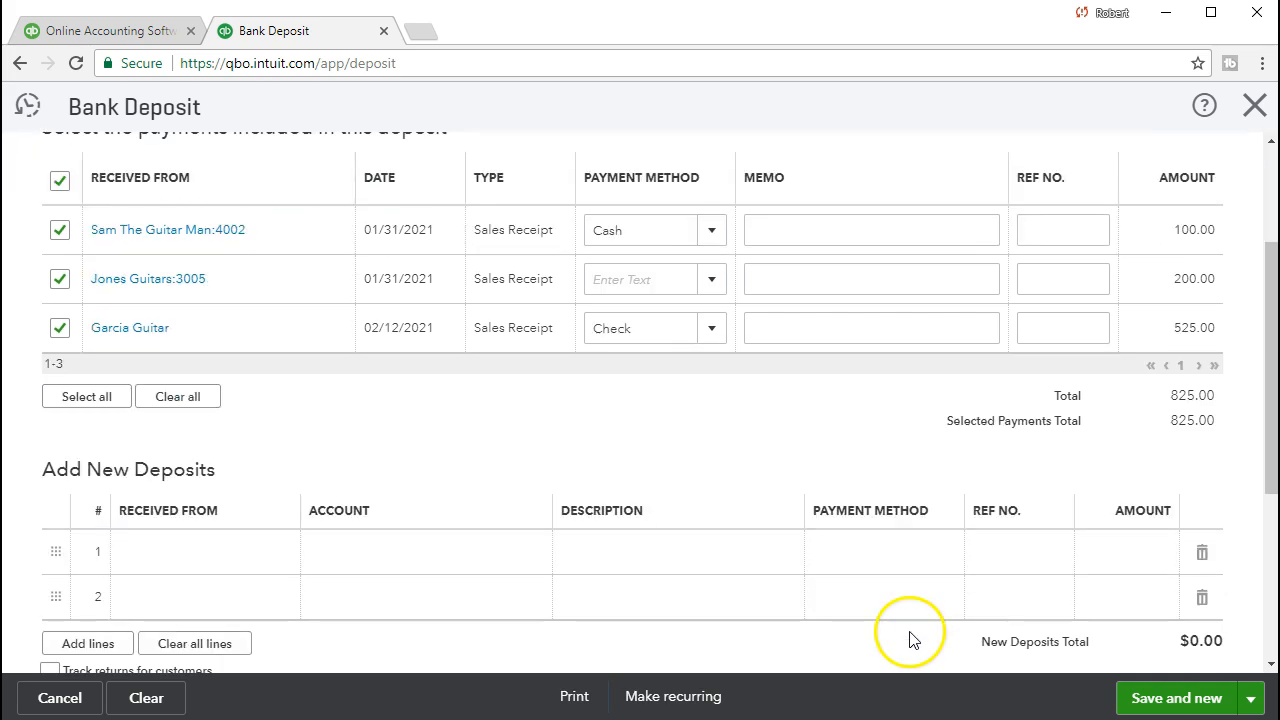
# Save the $825.00 deposit to Checking and close the Bank Deposit form.
pyautogui.scroll(3, 894, 634)
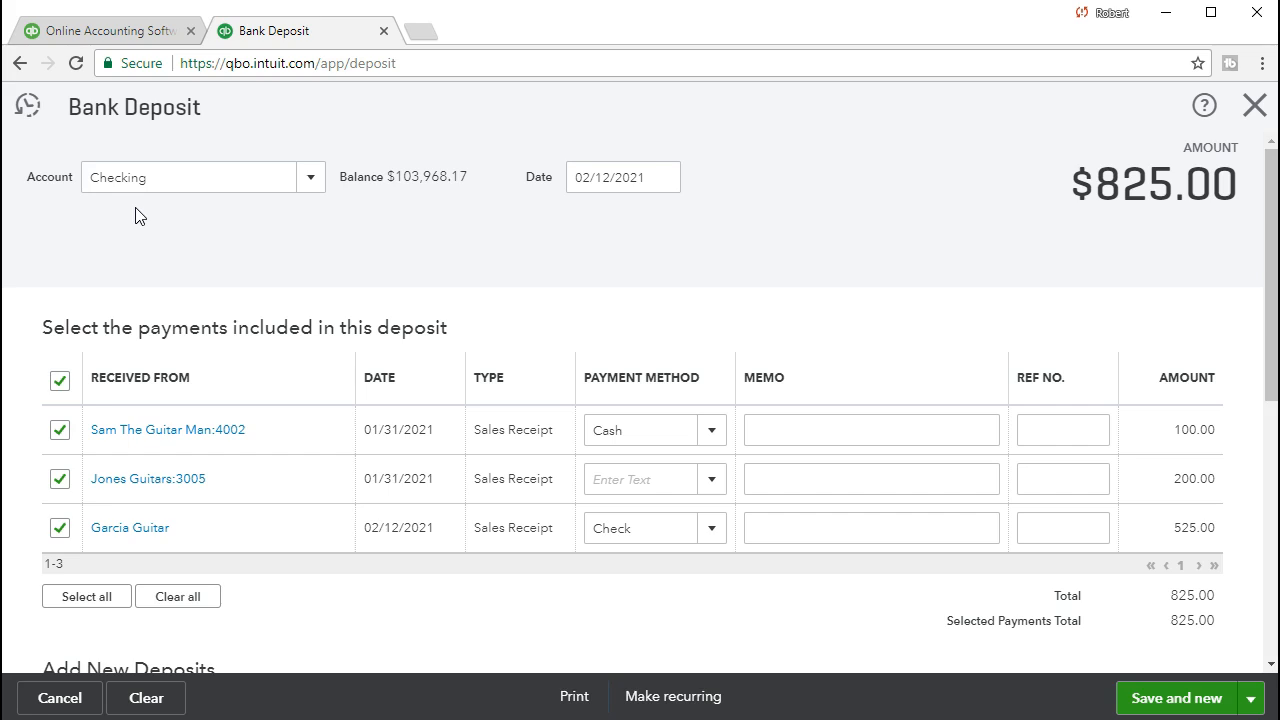
pyautogui.click(197, 472)
pyautogui.click(1148, 700)
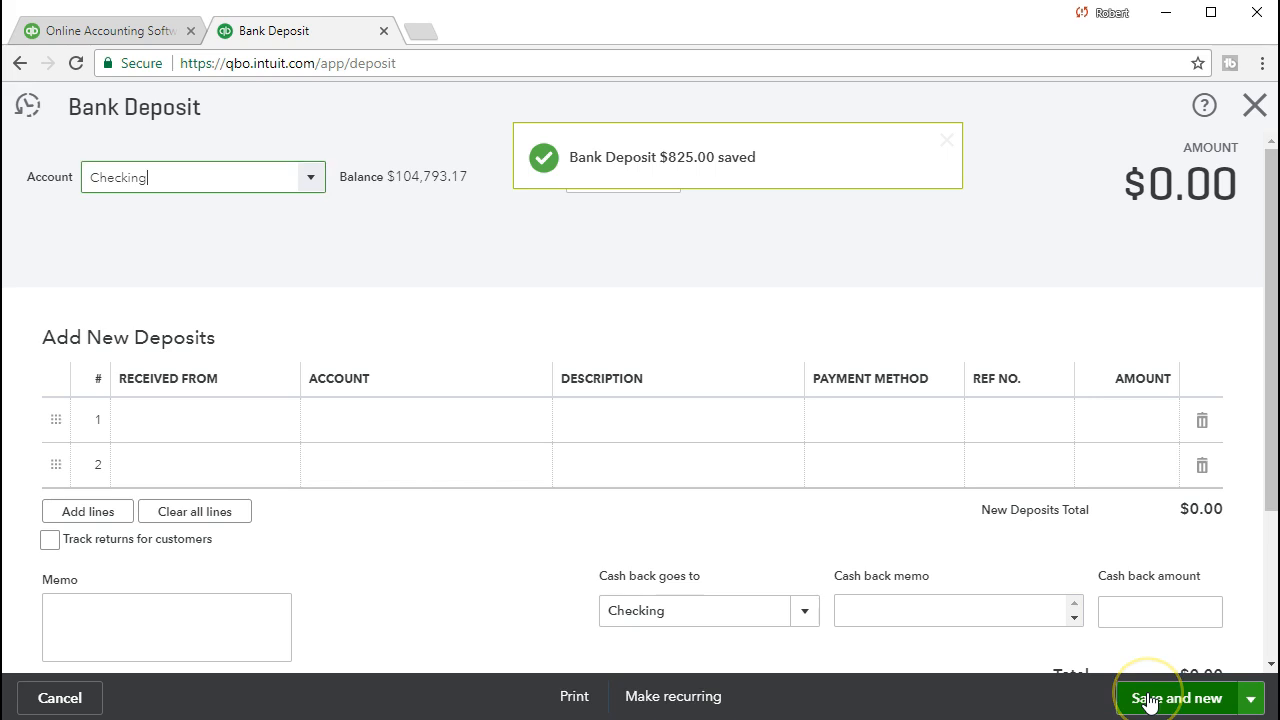
pyautogui.click(1253, 106)
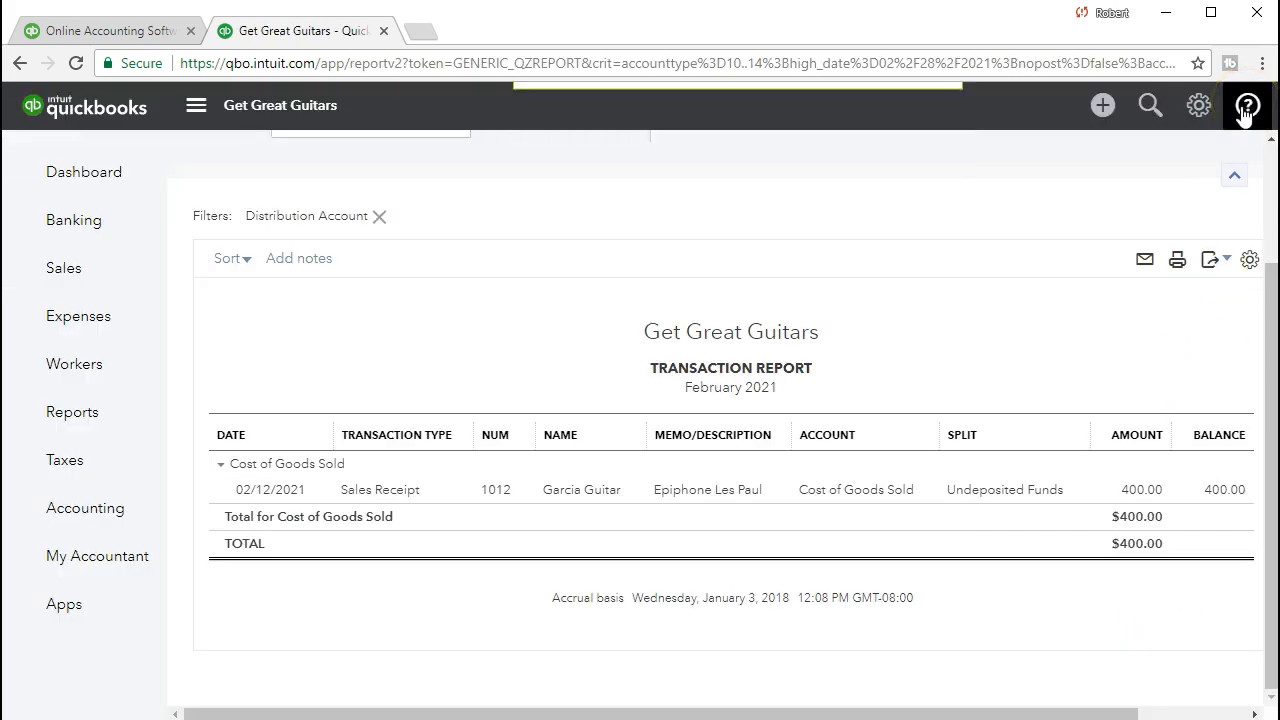
pyautogui.click(84, 439)
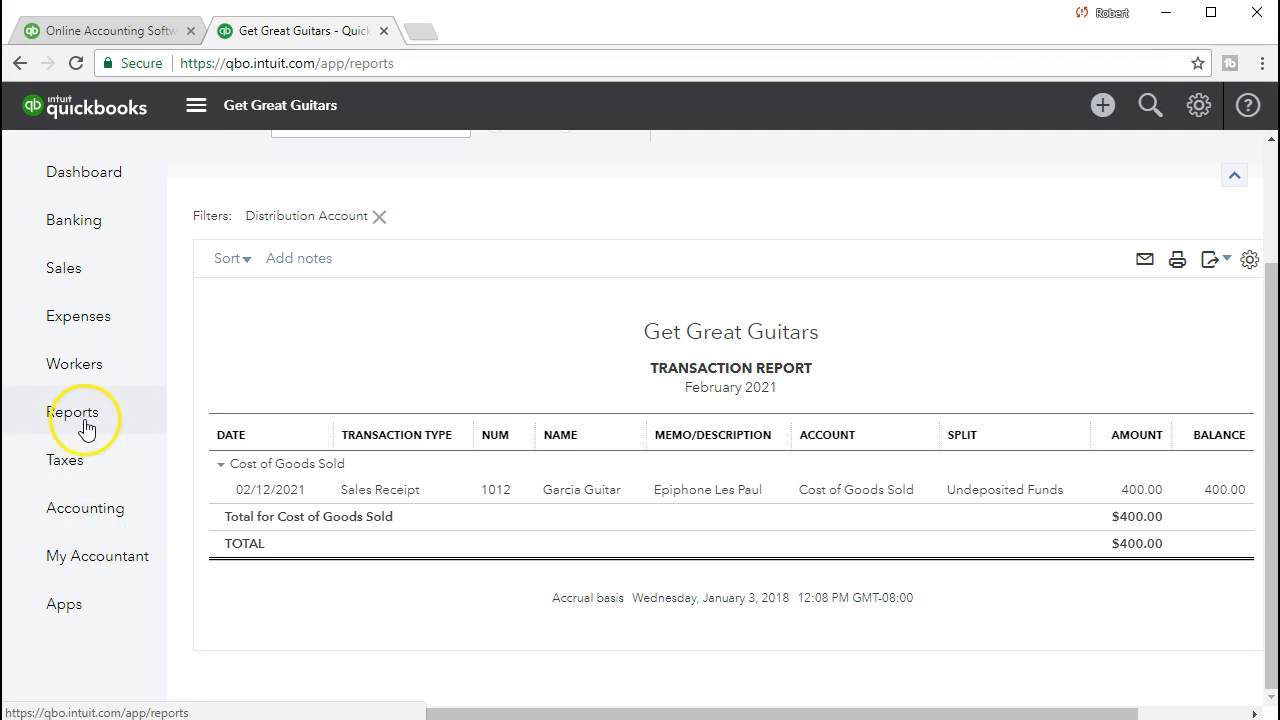
# Find the Balance Sheet report by searching 'bala' and open it.
pyautogui.click(298, 384)
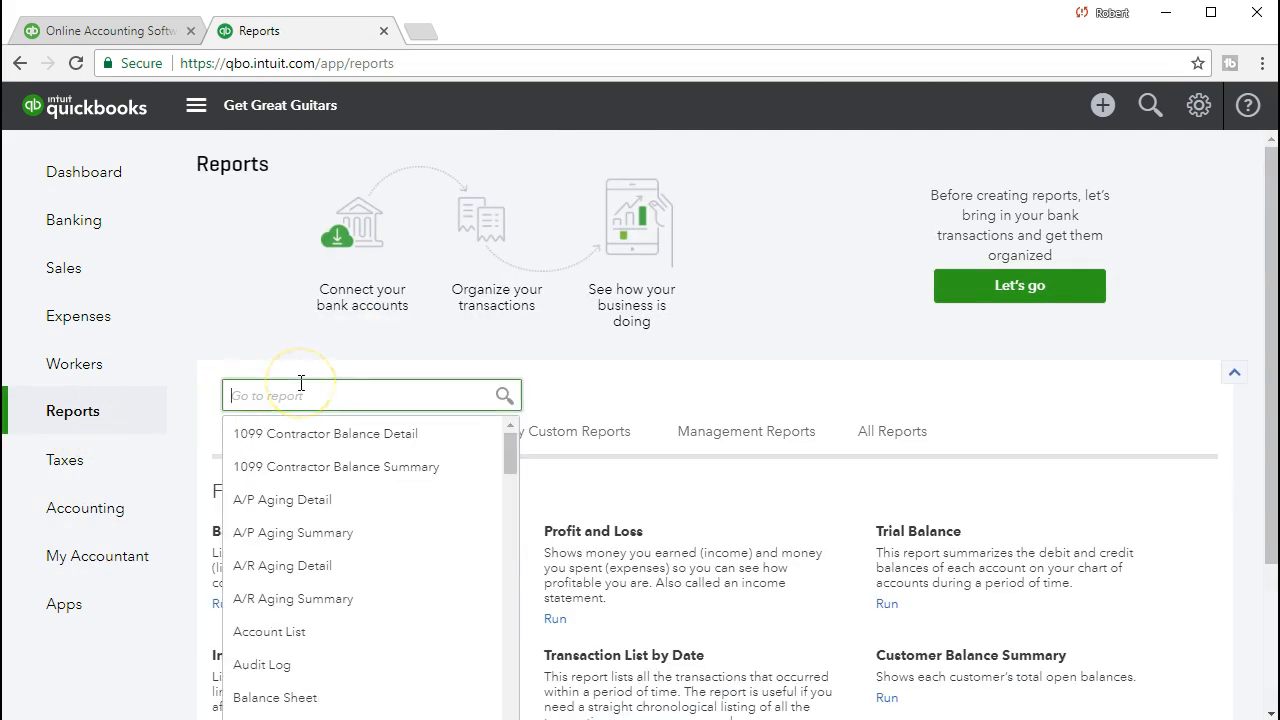
pyautogui.write('bala')
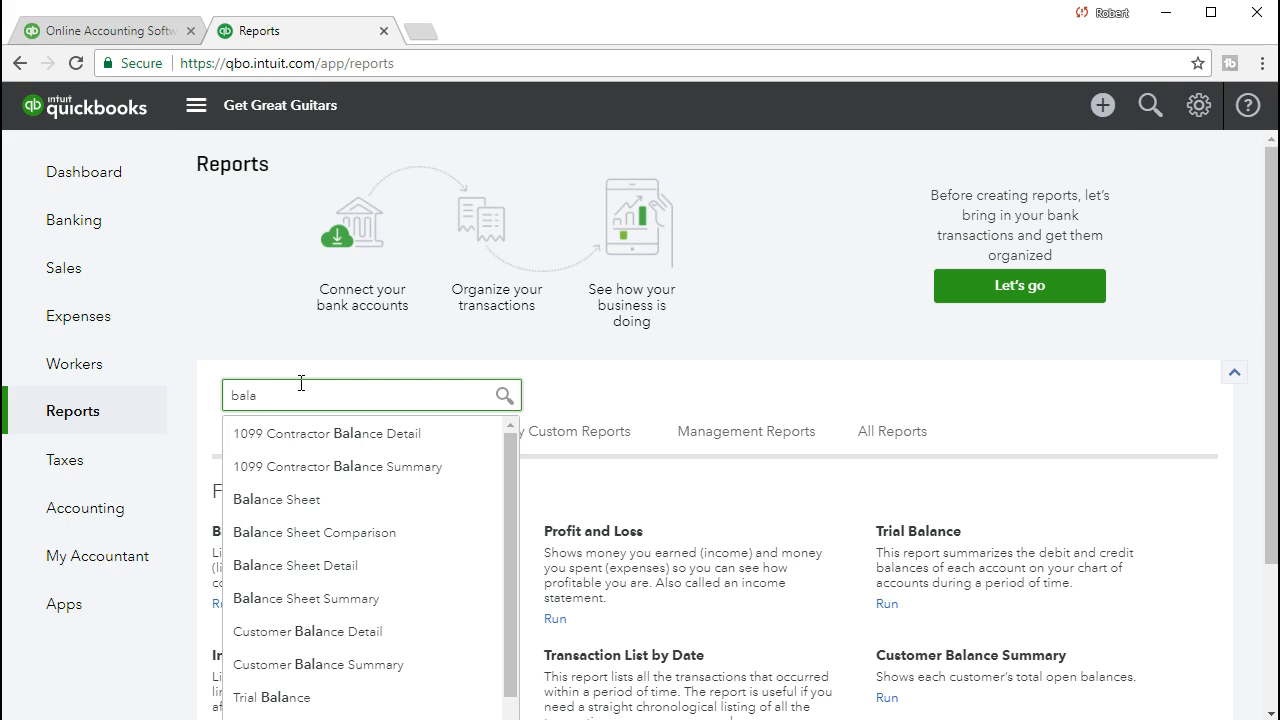
pyautogui.click(318, 502)
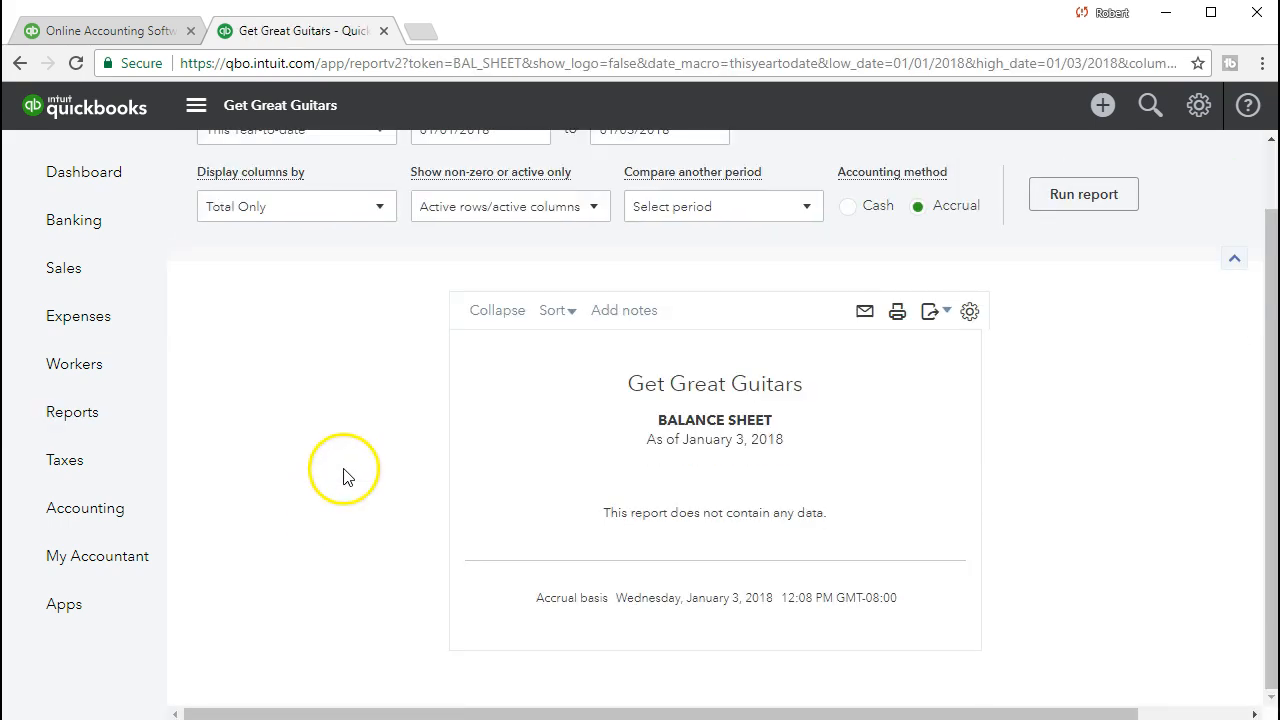
pyautogui.scroll(1, 405, 447)
# Run the Balance Sheet for 02/01/2021 through 02/28/2021.
pyautogui.click(503, 200)
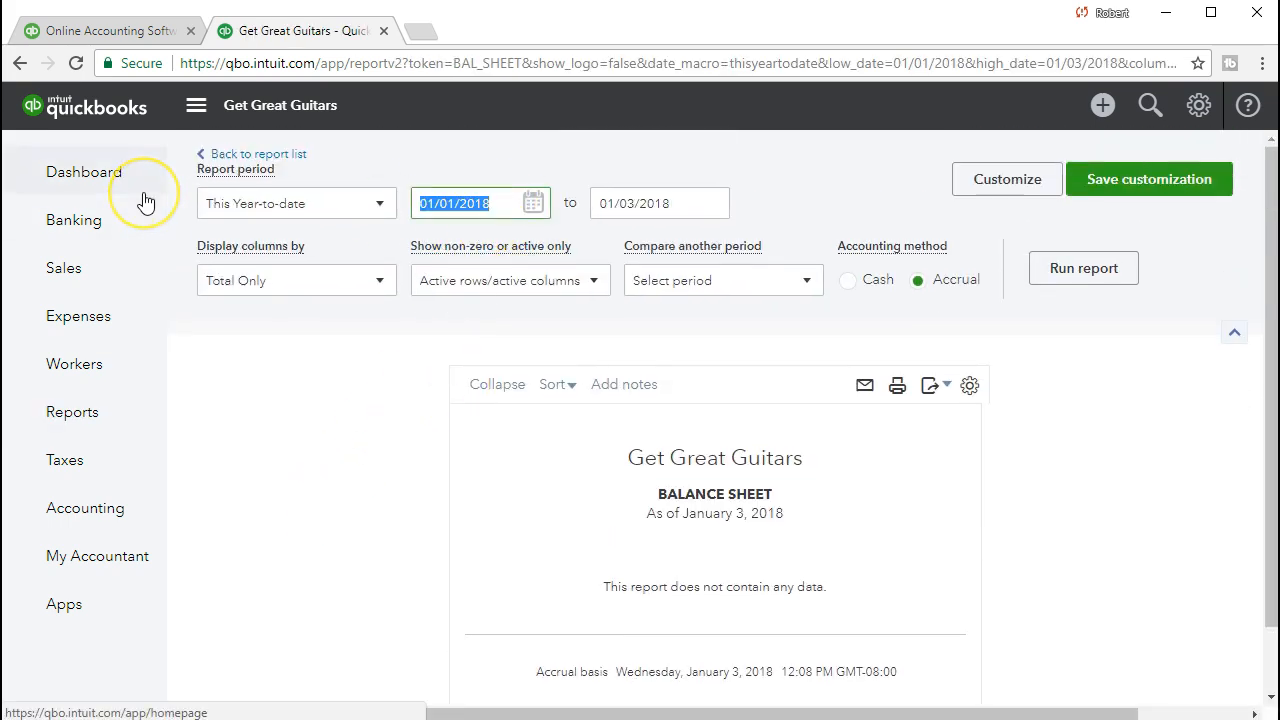
pyautogui.write('020121')
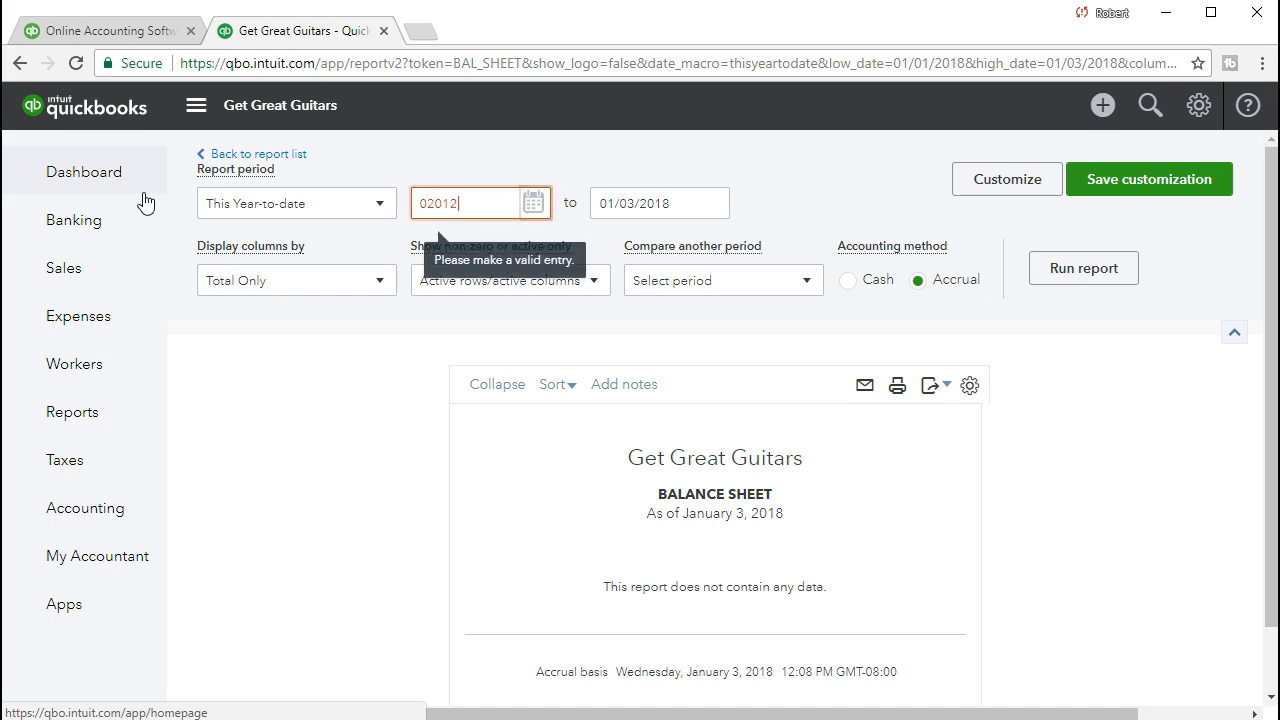
pyautogui.press('Tab')
pyautogui.write('022821')
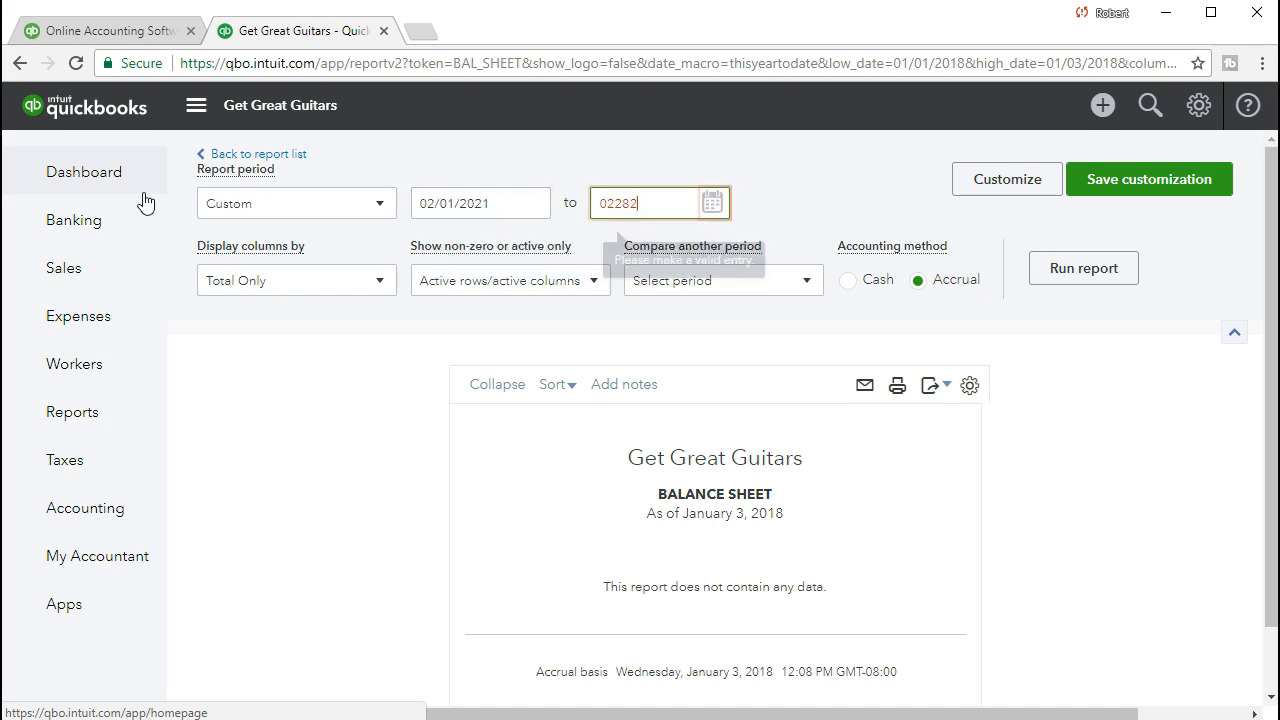
pyautogui.press('Tab')
pyautogui.click(1097, 270)
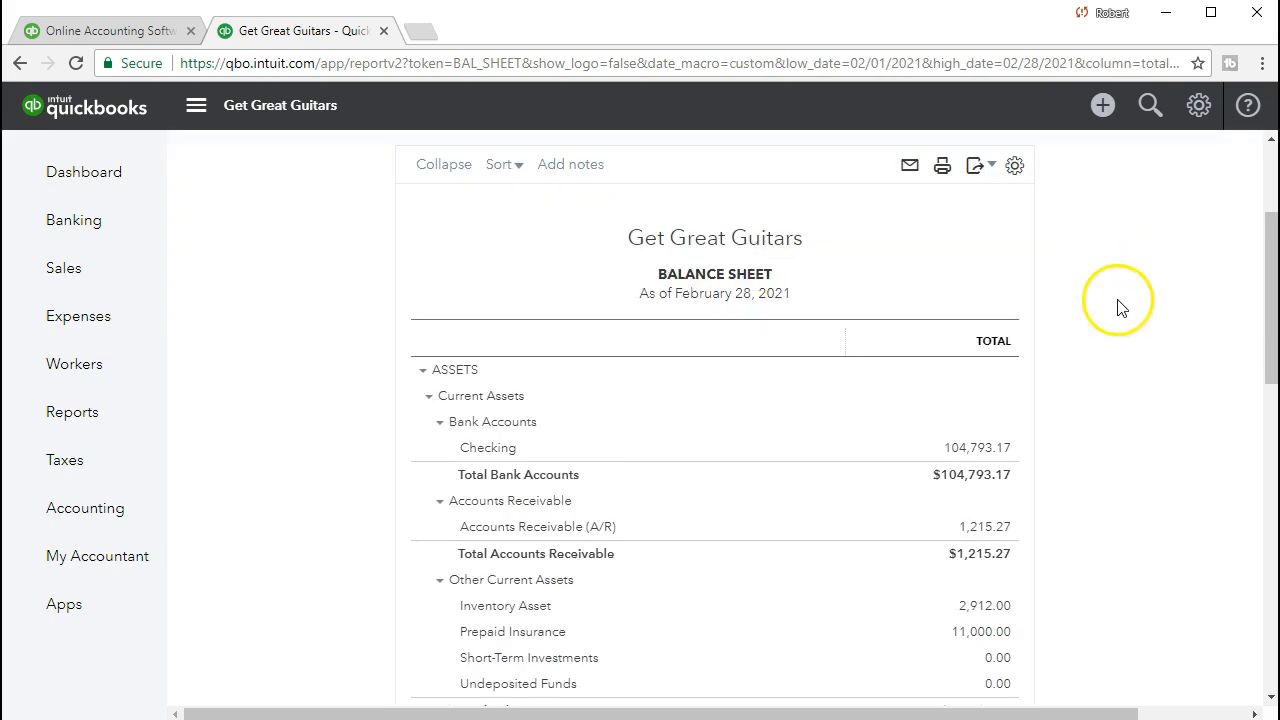
# Drill into the 104,793.17 Checking balance and review the 825.00 deposit dated 02/12/2021.
pyautogui.click(1007, 459)
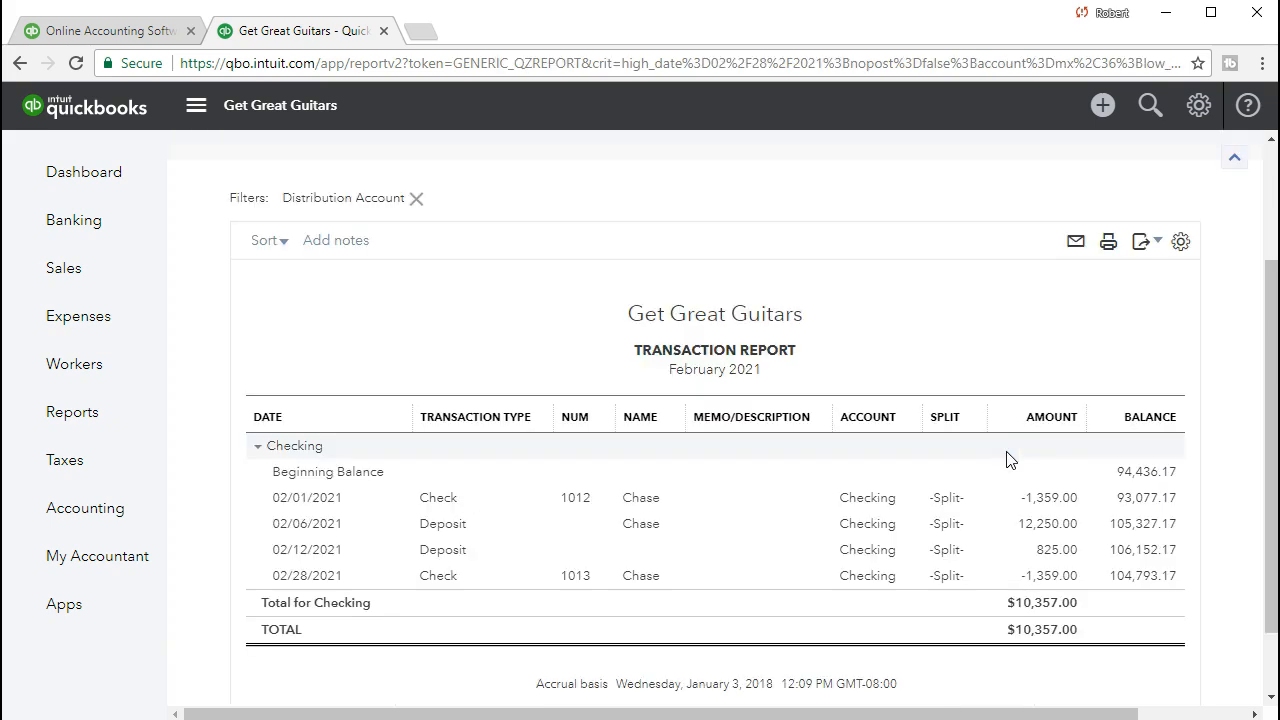
pyautogui.click(1058, 562)
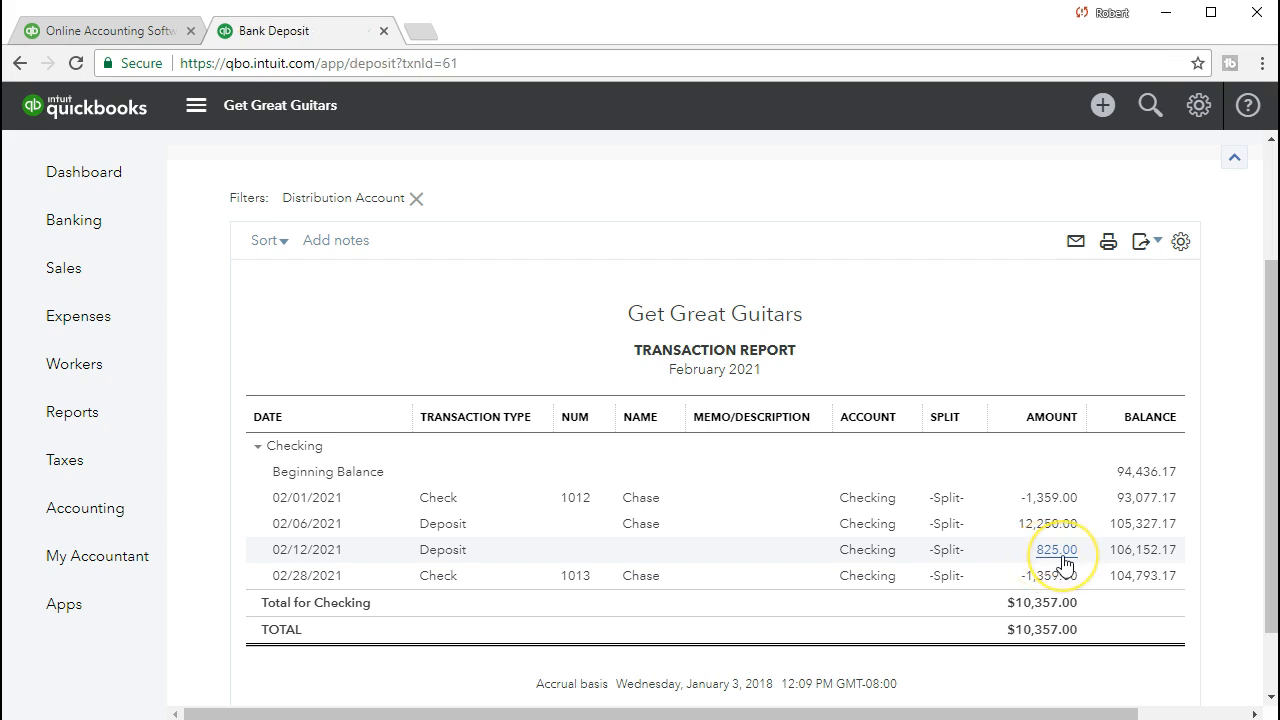
pyautogui.scroll(-1, 893, 594)
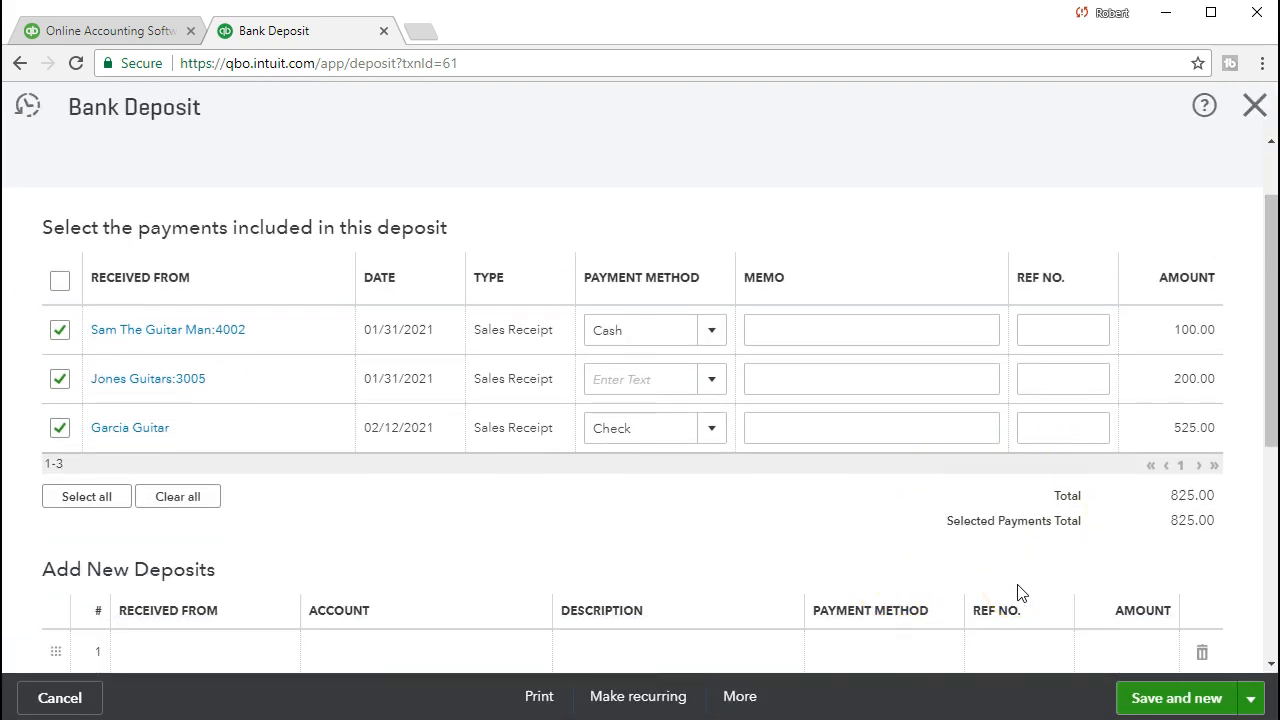
pyautogui.scroll(2, 1020, 594)
pyautogui.click(1128, 300)
pyautogui.click(1261, 63)
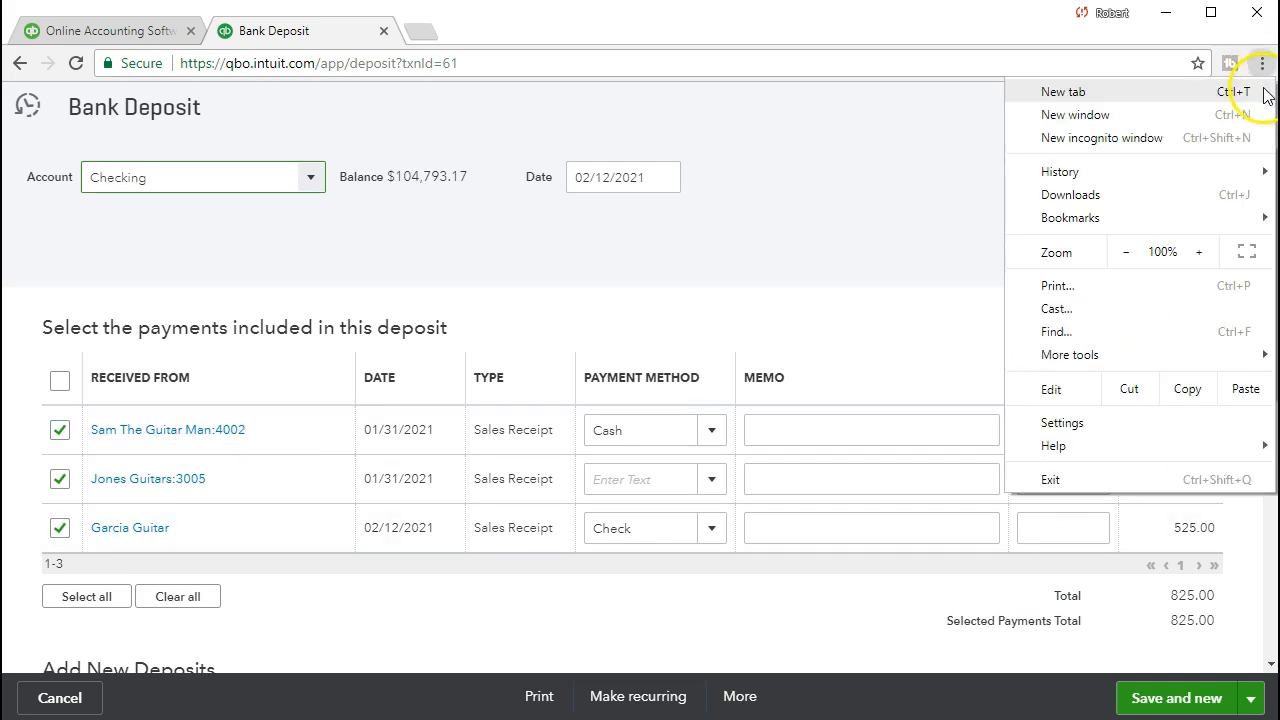
pyautogui.click(960, 154)
pyautogui.click(1248, 115)
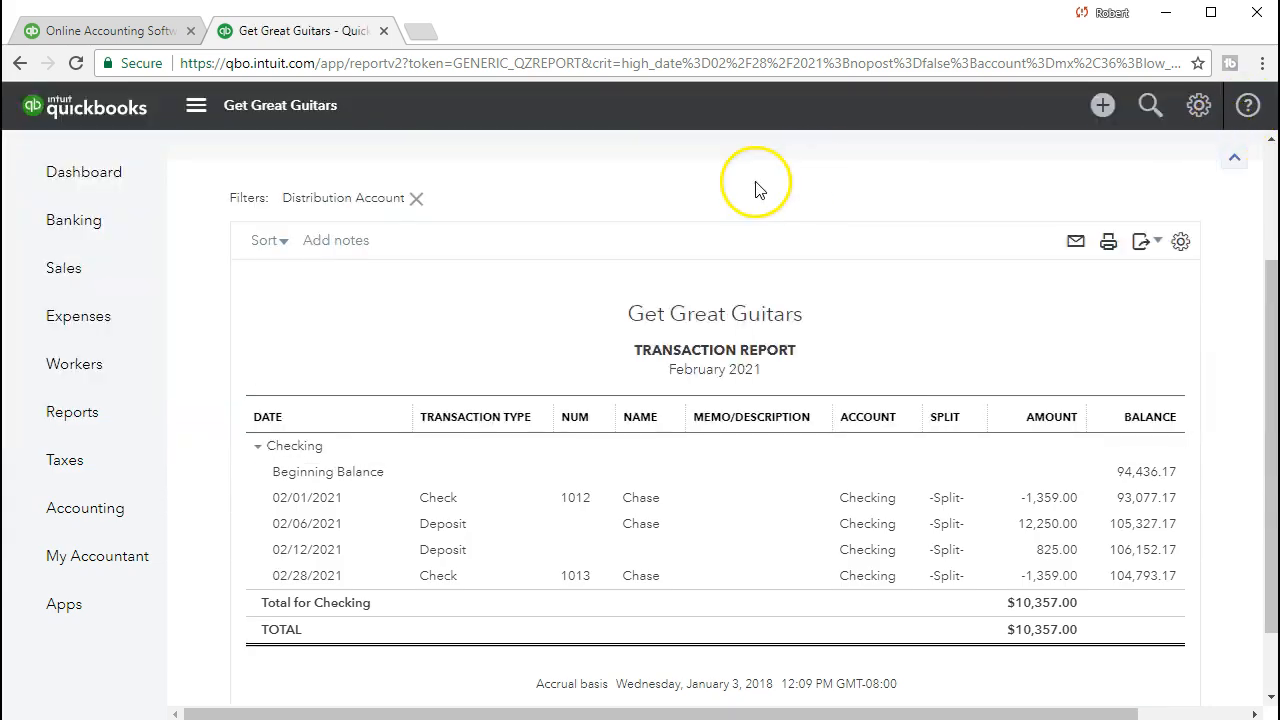
# Return to the Balance Sheet summary and scroll down to Undeposited Funds, now 0.00.
pyautogui.scroll(2, 371, 337)
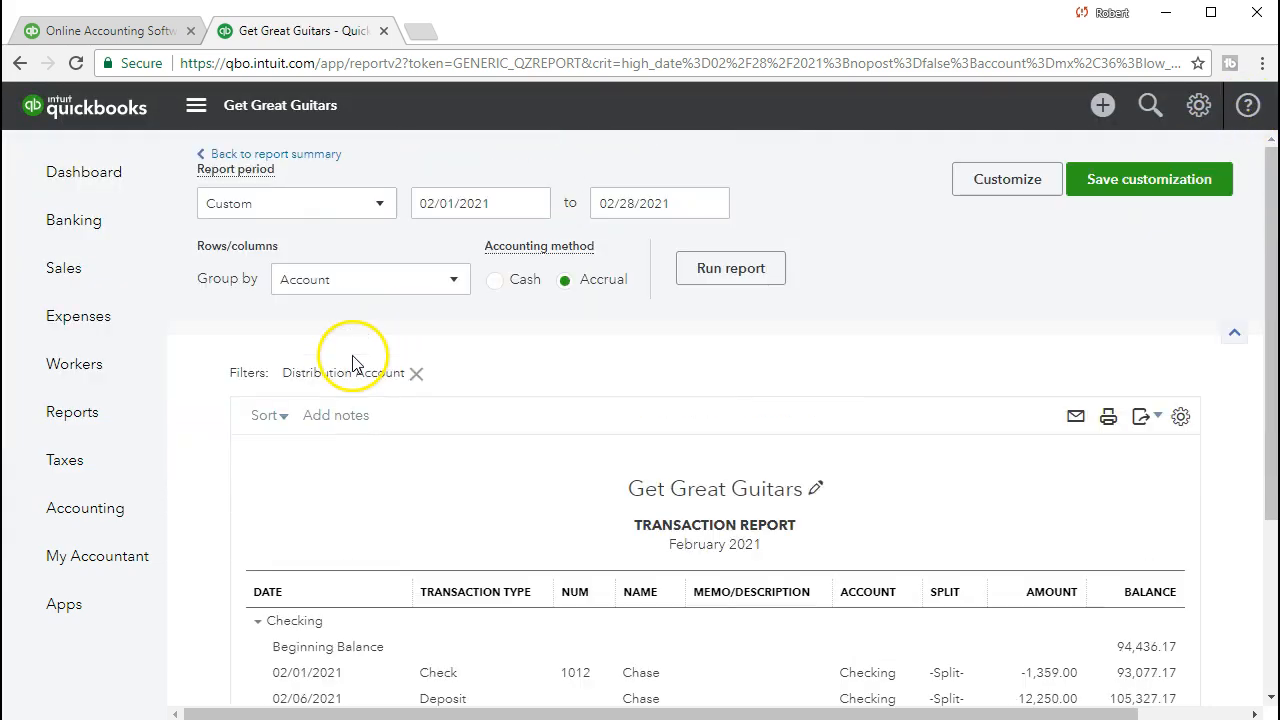
pyautogui.click(312, 157)
pyautogui.scroll(-3, 383, 258)
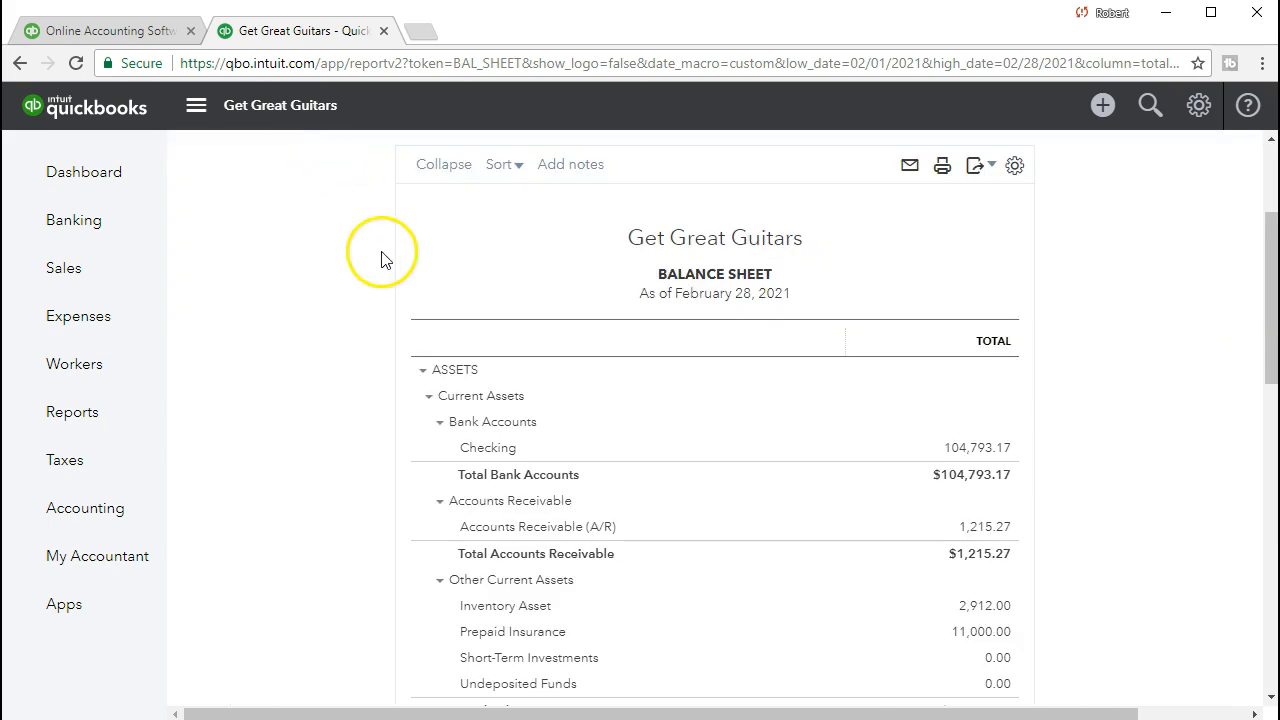
pyautogui.scroll(-1, 316, 458)
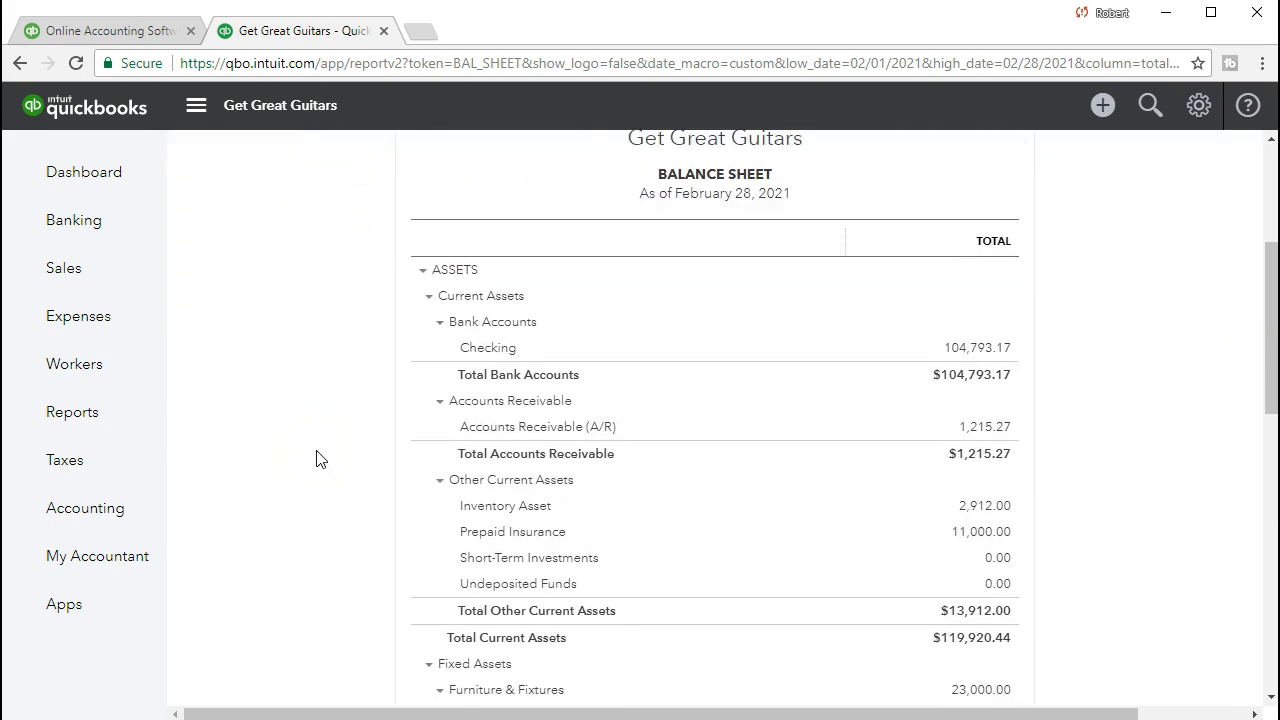
pyautogui.scroll(-1, 316, 458)
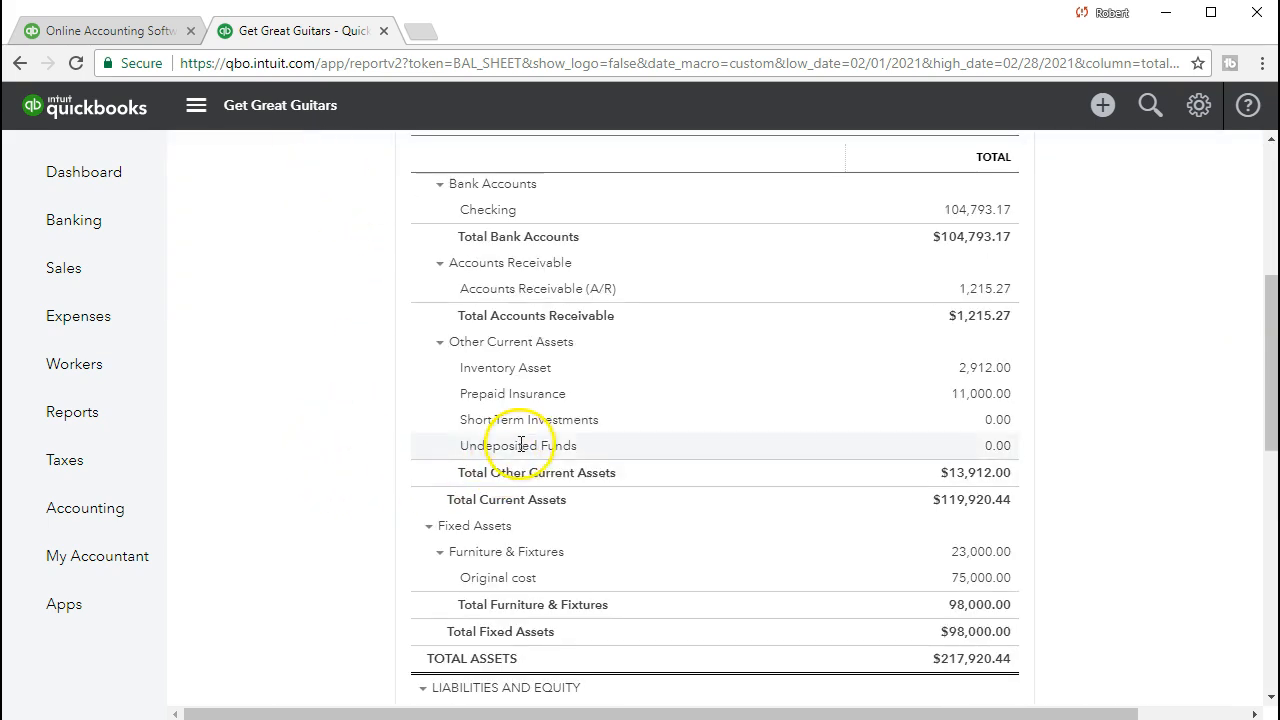
# Drill into the Undeposited Funds 0.00 balance and open the -525.00 deposit.
pyautogui.click(1006, 453)
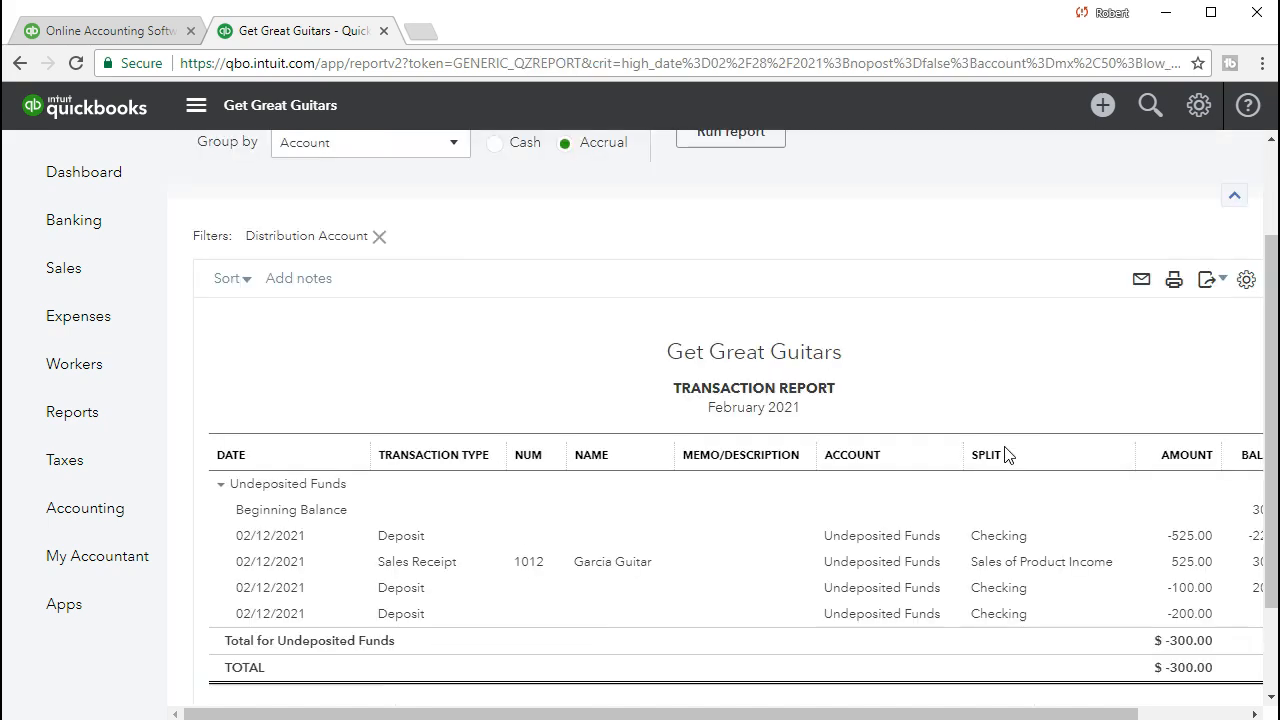
pyautogui.moveTo(1006, 714); pyautogui.dragTo(1062, 712)
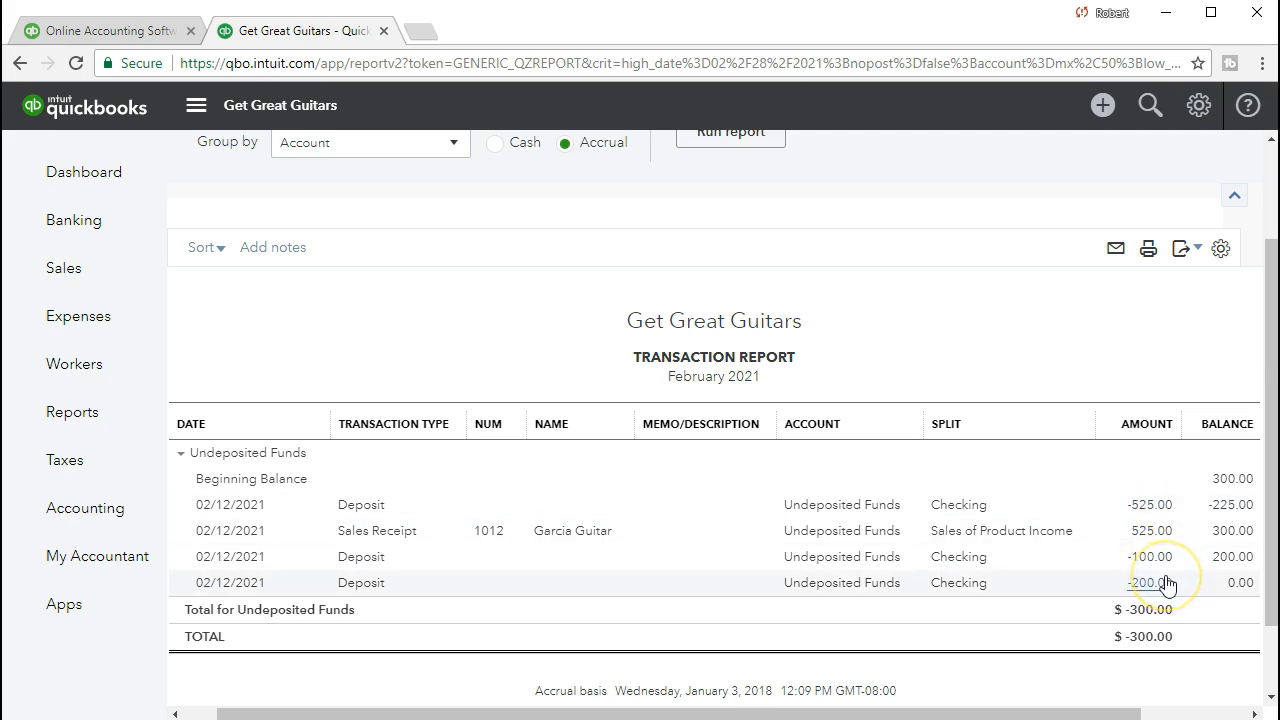
pyautogui.click(1150, 508)
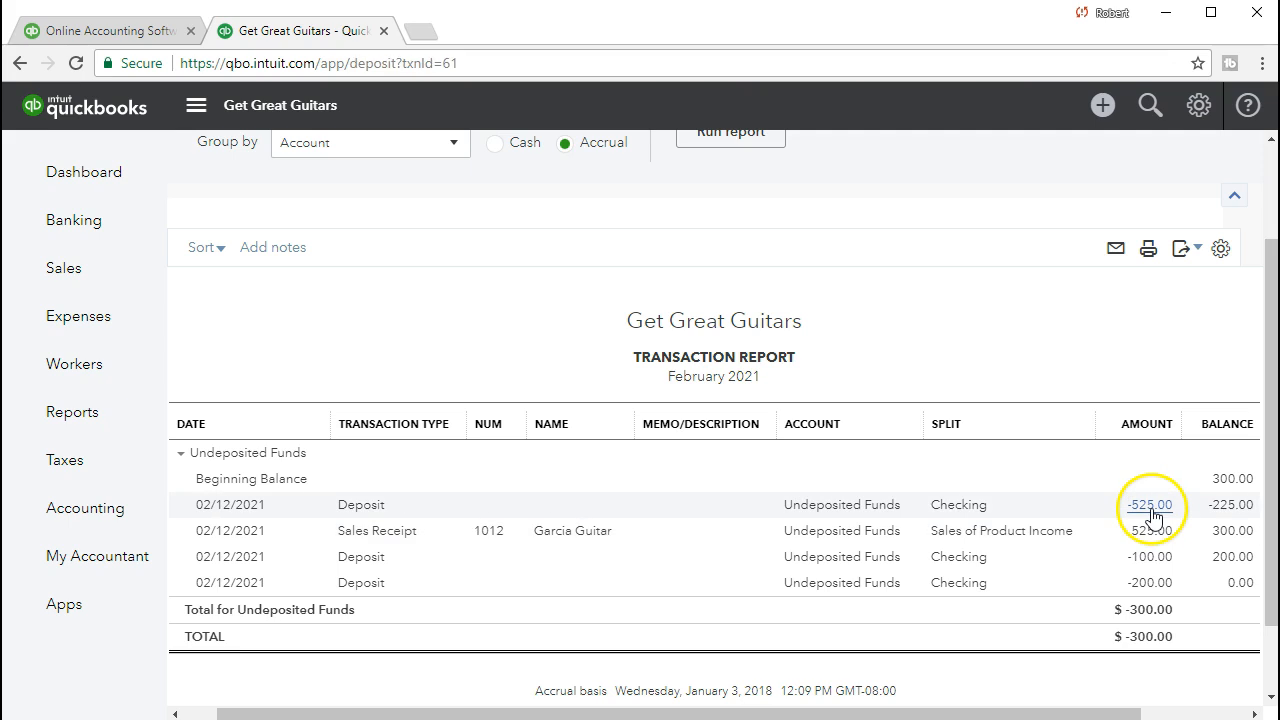